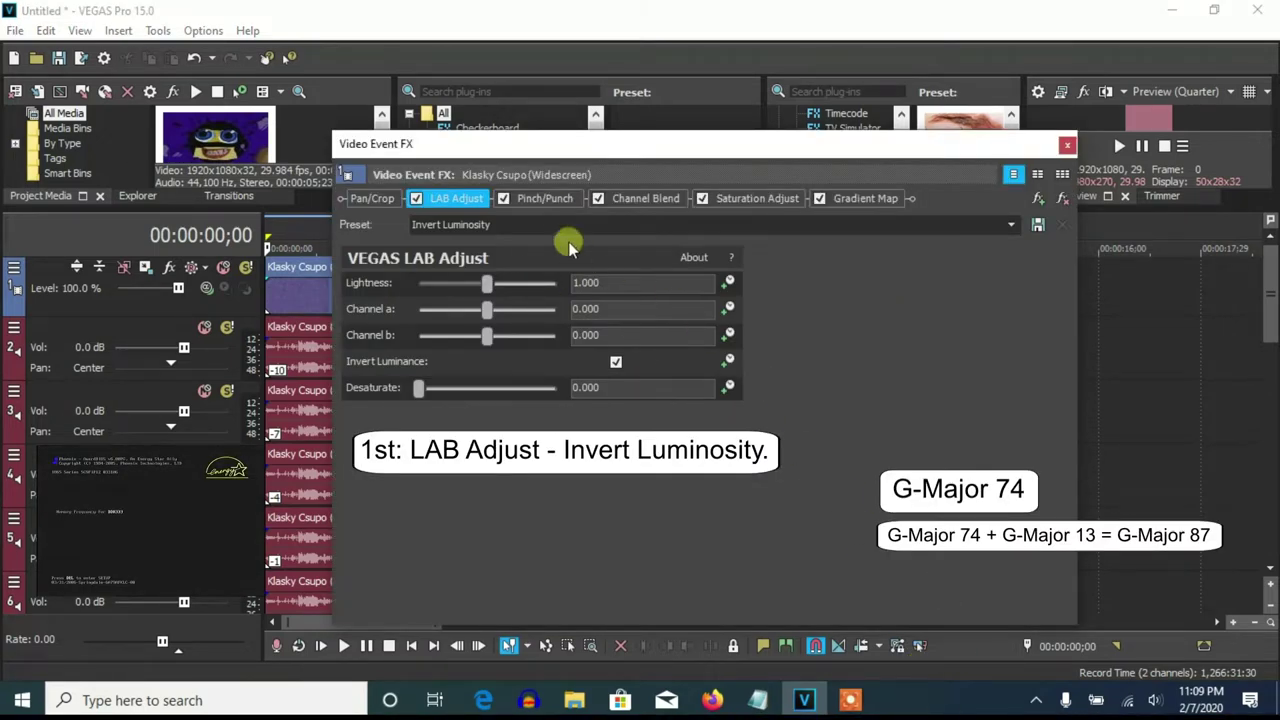
Step: Review the video event's Pinch/Punch, Channel Blend, Saturation Adjust and Gradient Map settings, including each gradient point's colour values
left_click(548, 198)
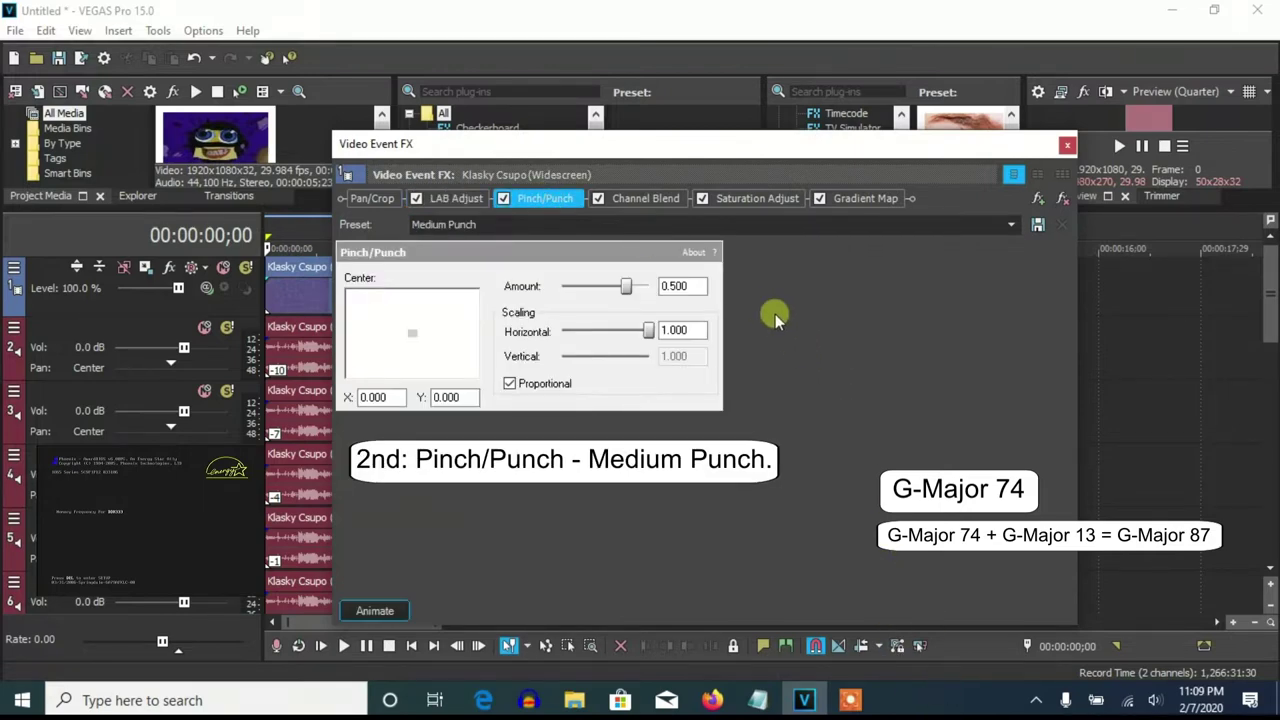
left_click(663, 198)
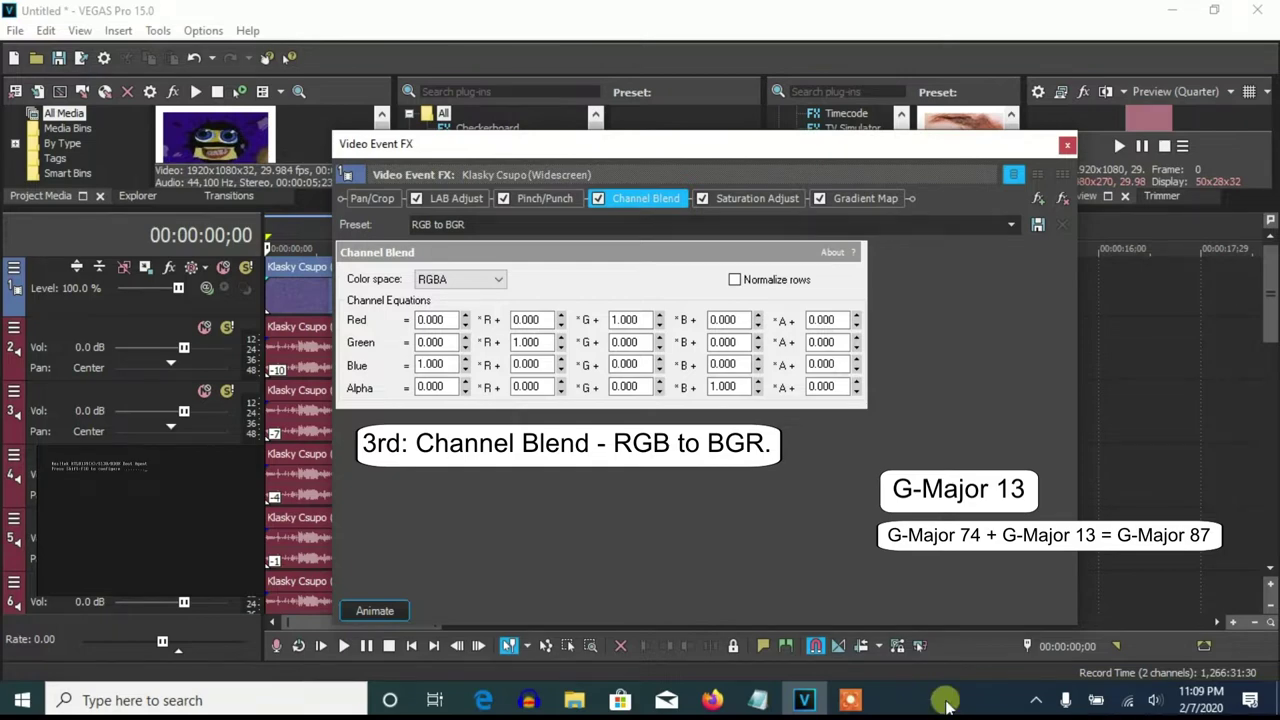
left_click(765, 199)
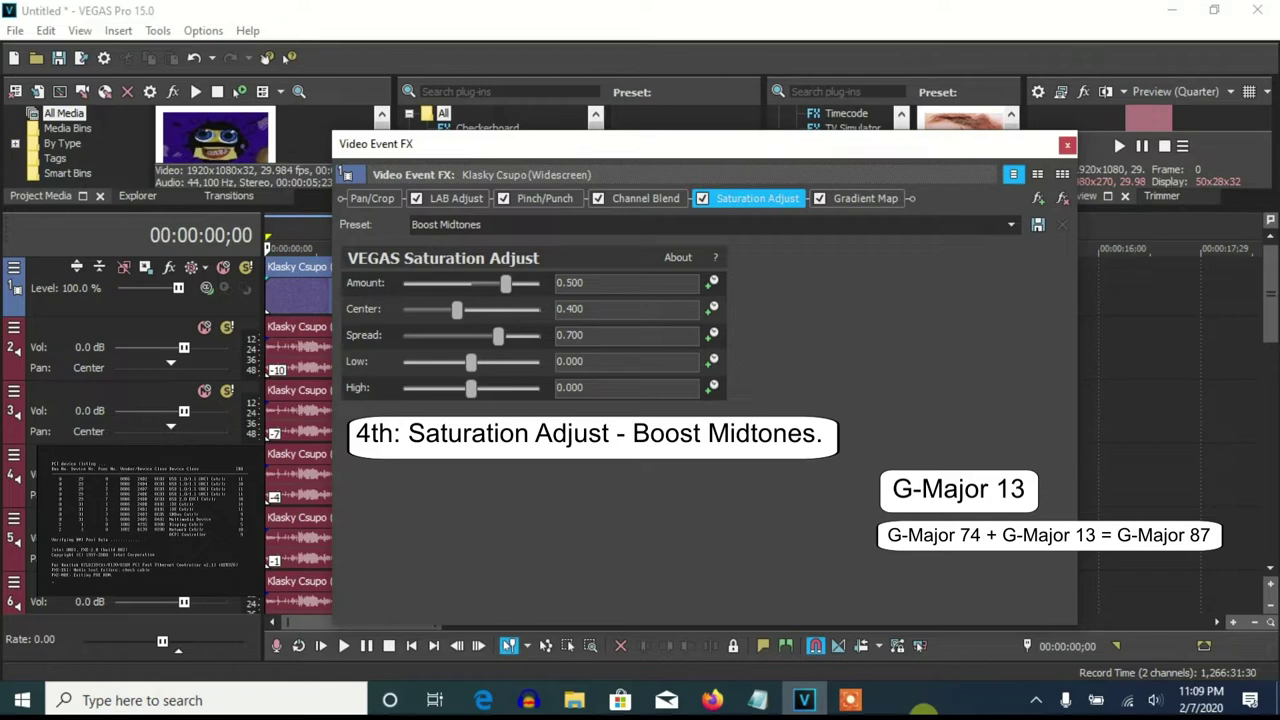
left_click(863, 205)
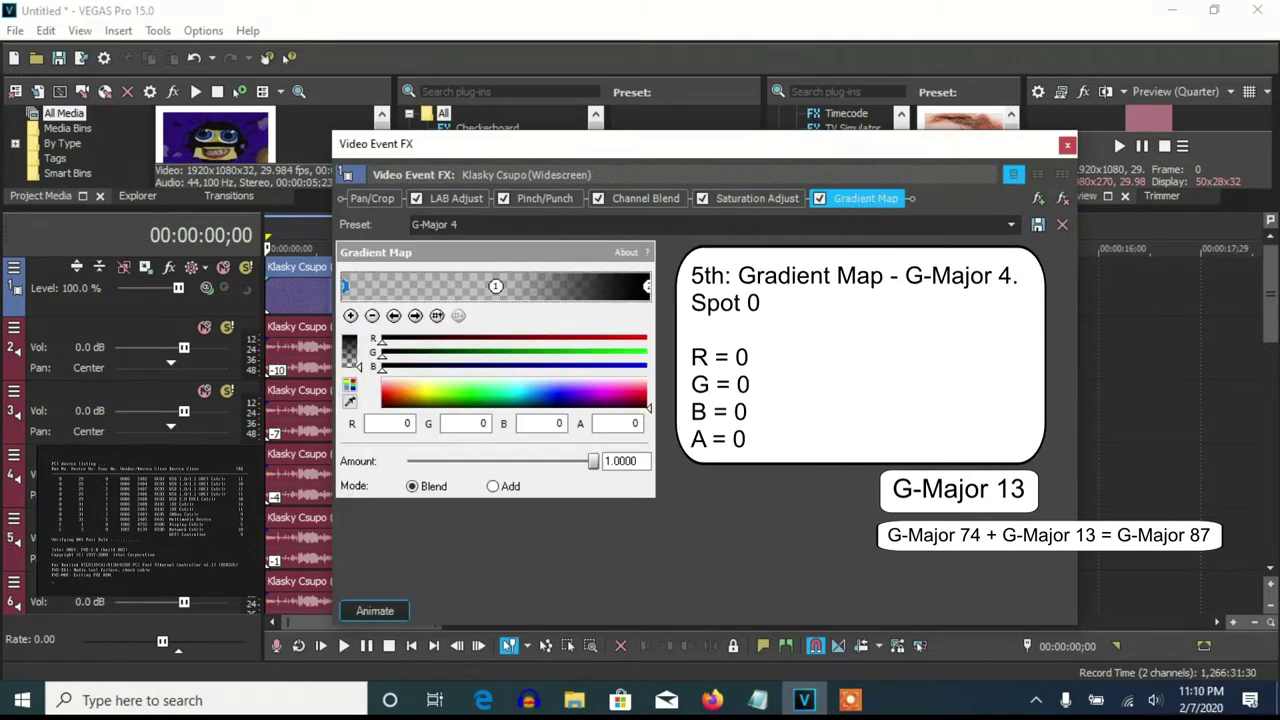
left_click(415, 315)
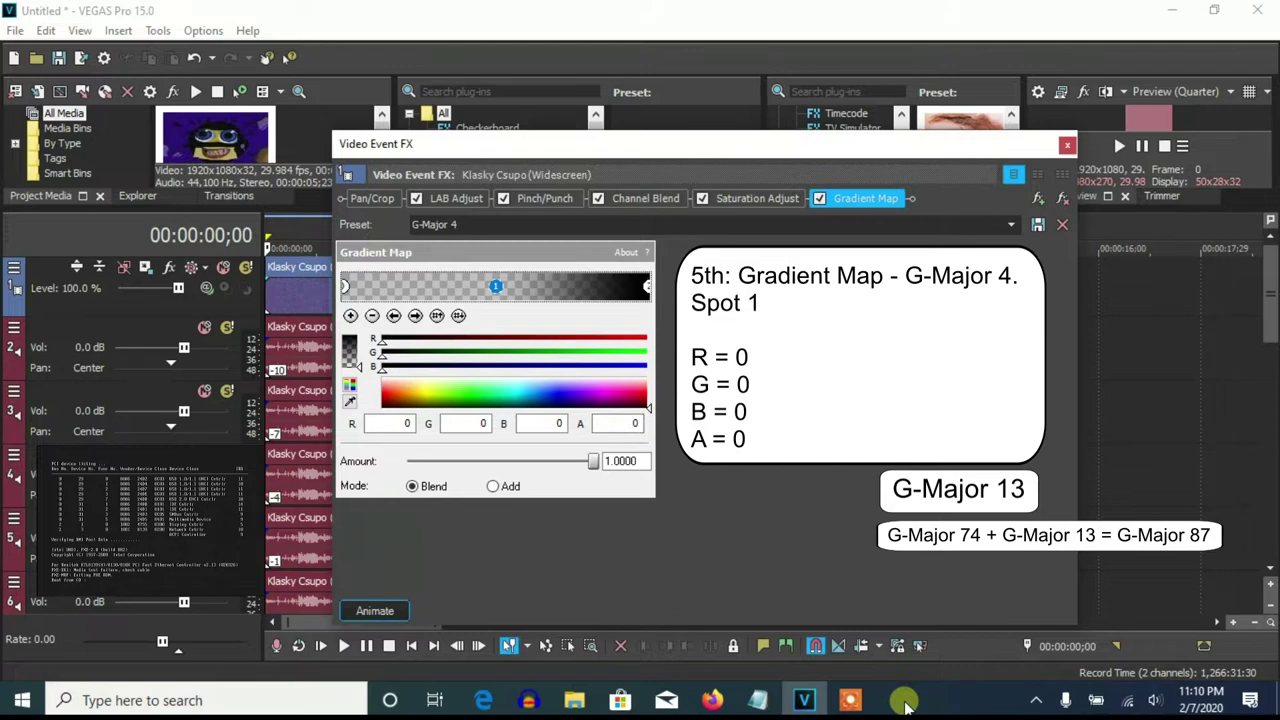
left_click(415, 315)
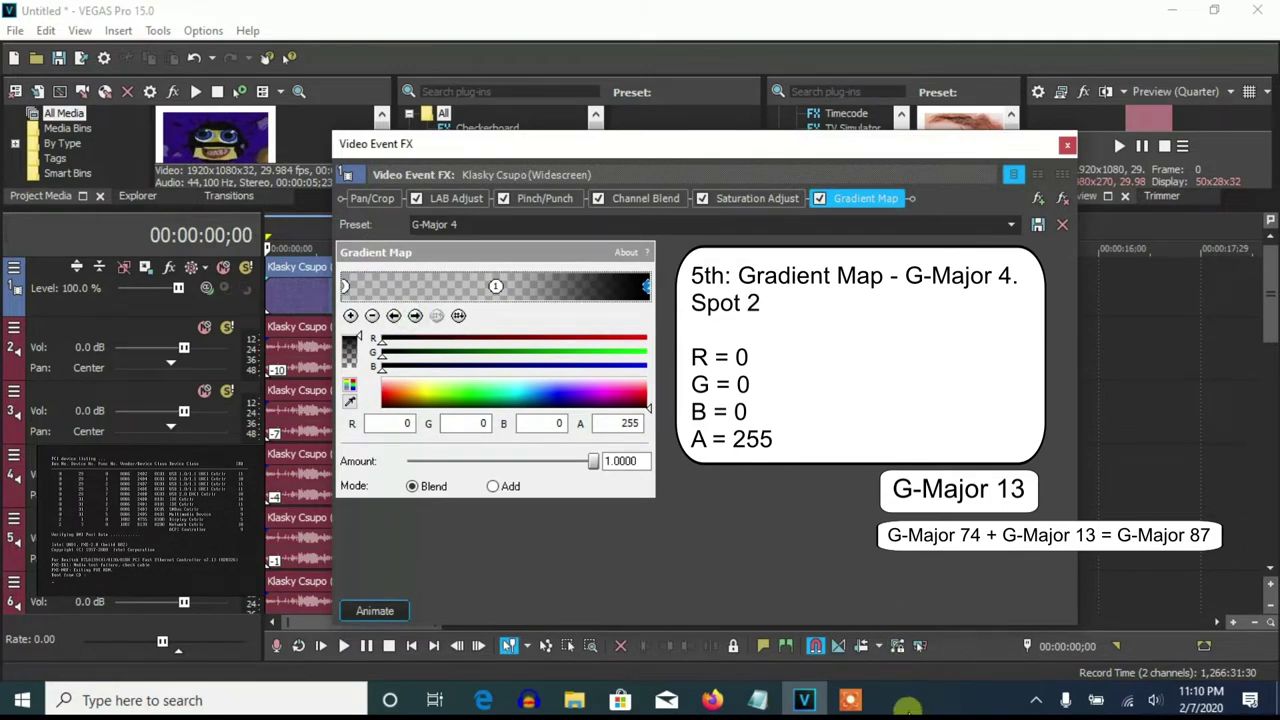
left_click(1067, 145)
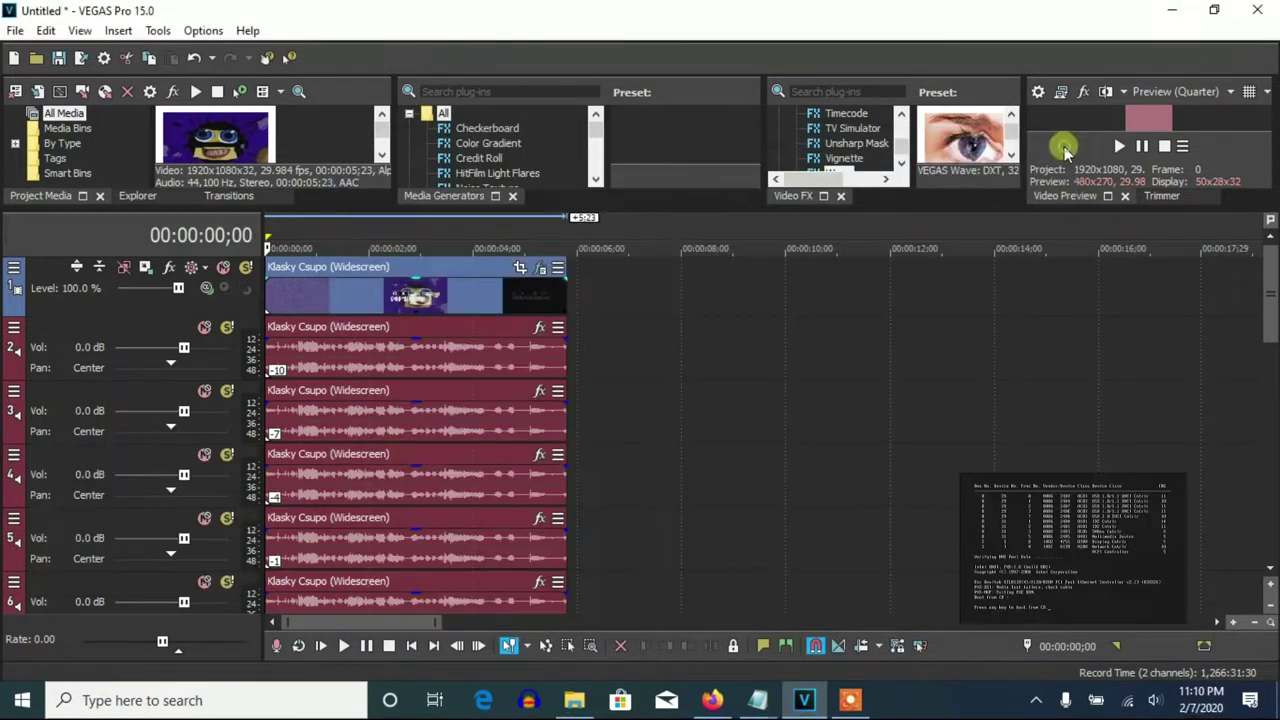
Step: Check the time stretch and pitch shift properties of the audio events on tracks 2 and 3
right_click(547, 386)
left_click(575, 679)
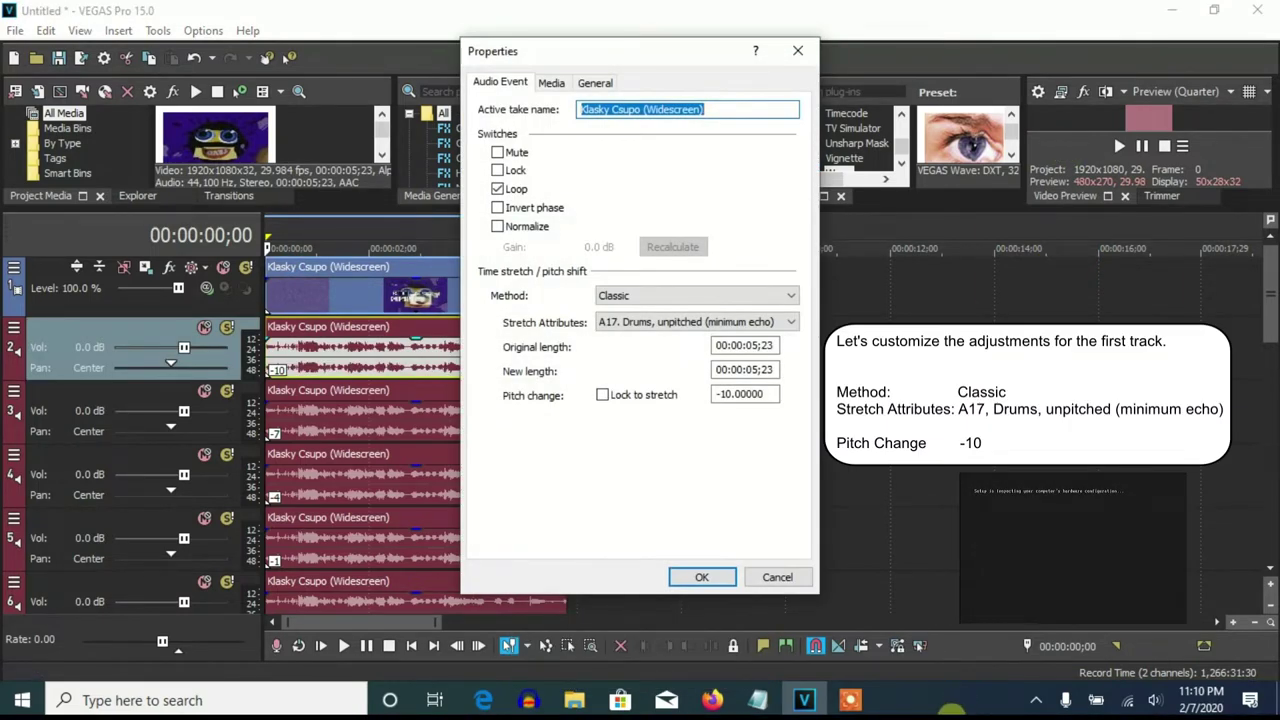
left_click(702, 577)
right_click(400, 432)
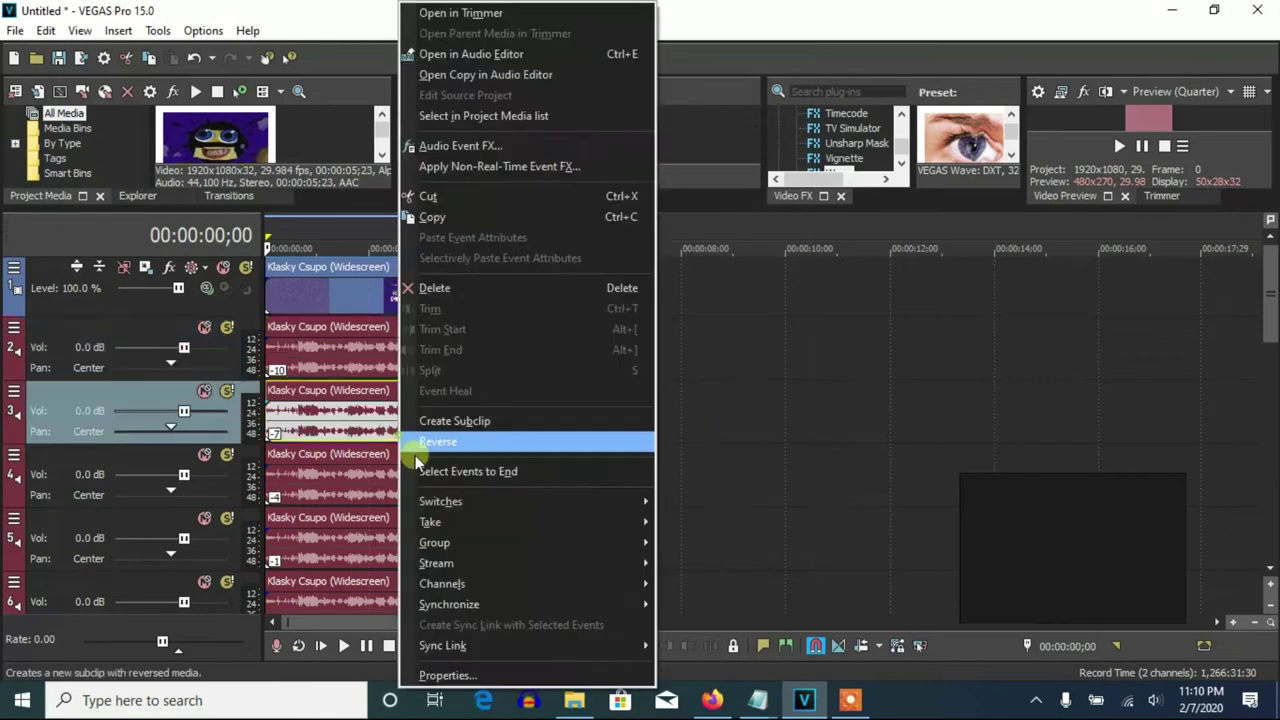
left_click(447, 675)
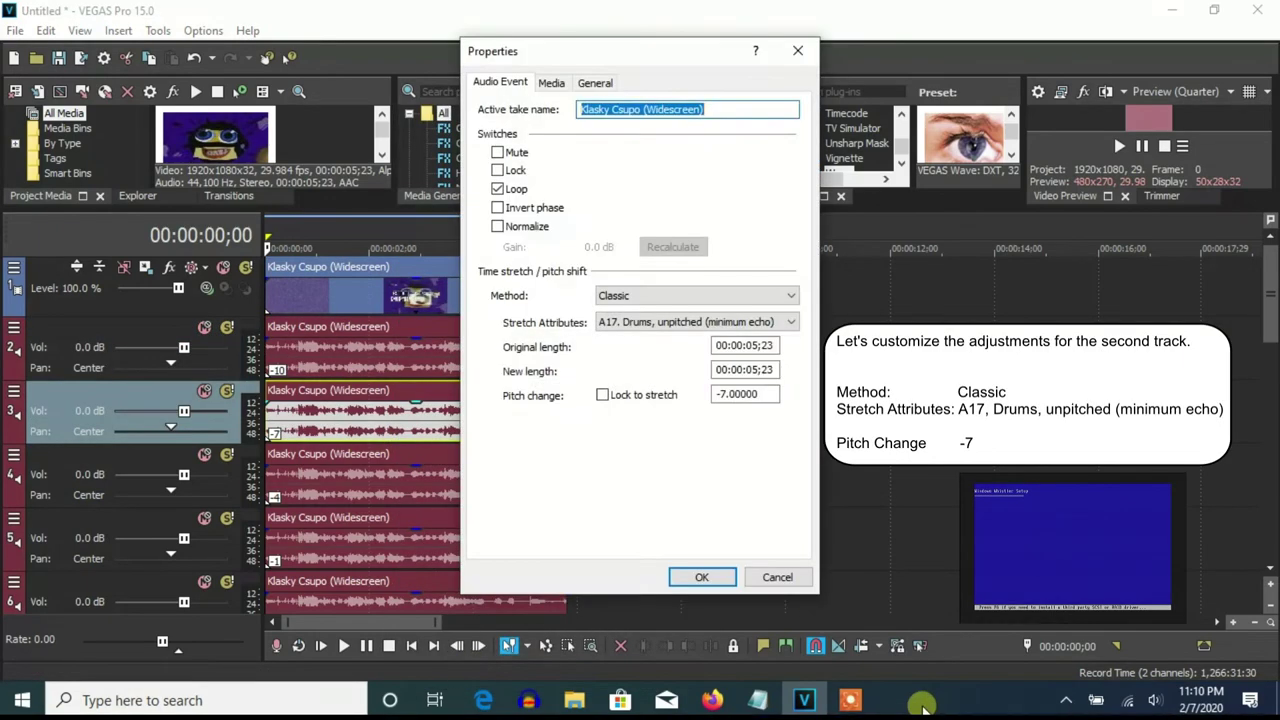
left_click(686, 575)
Step: Check the time stretch and pitch shift properties of the audio events on tracks 4 and 5
right_click(382, 490)
left_click(460, 675)
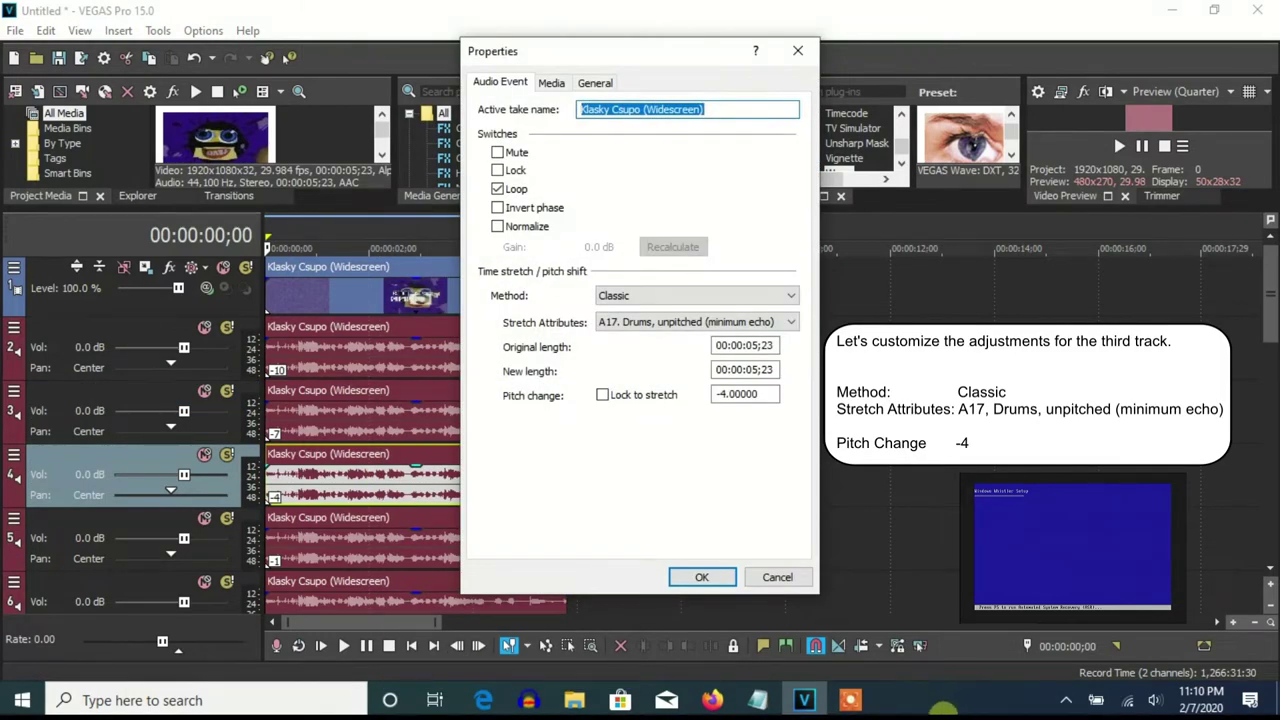
left_click(698, 578)
right_click(462, 540)
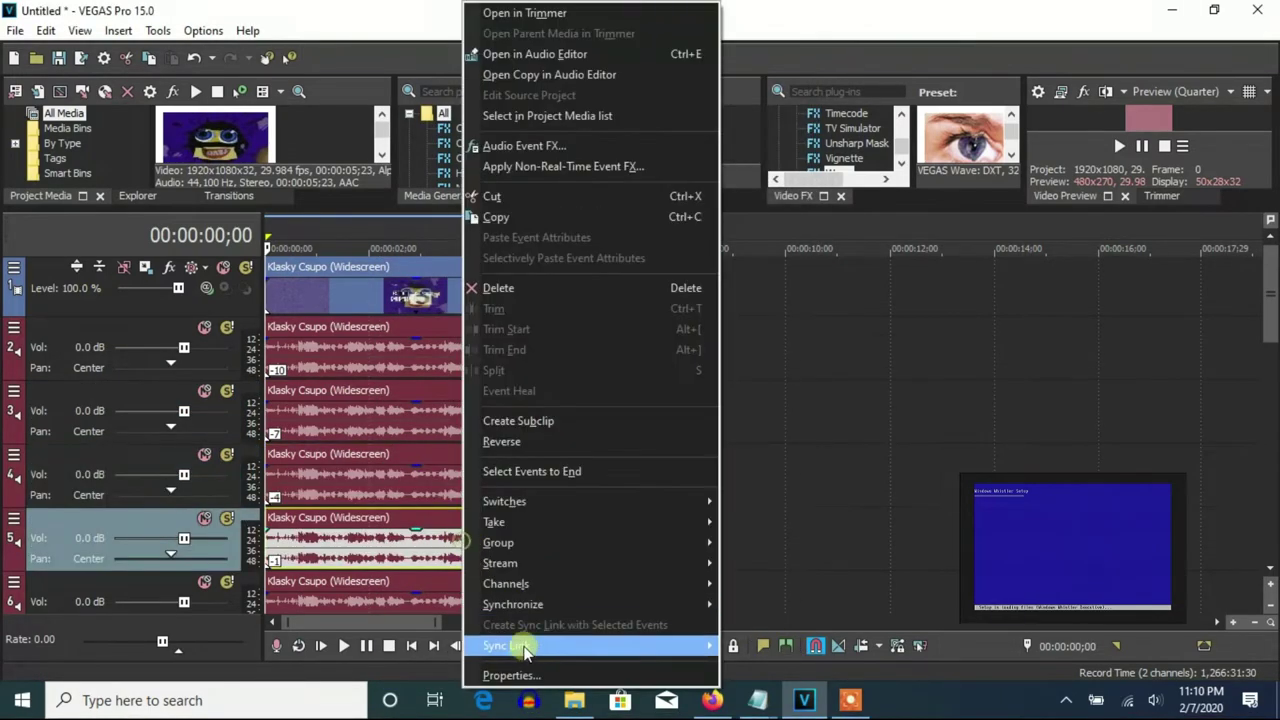
left_click(511, 675)
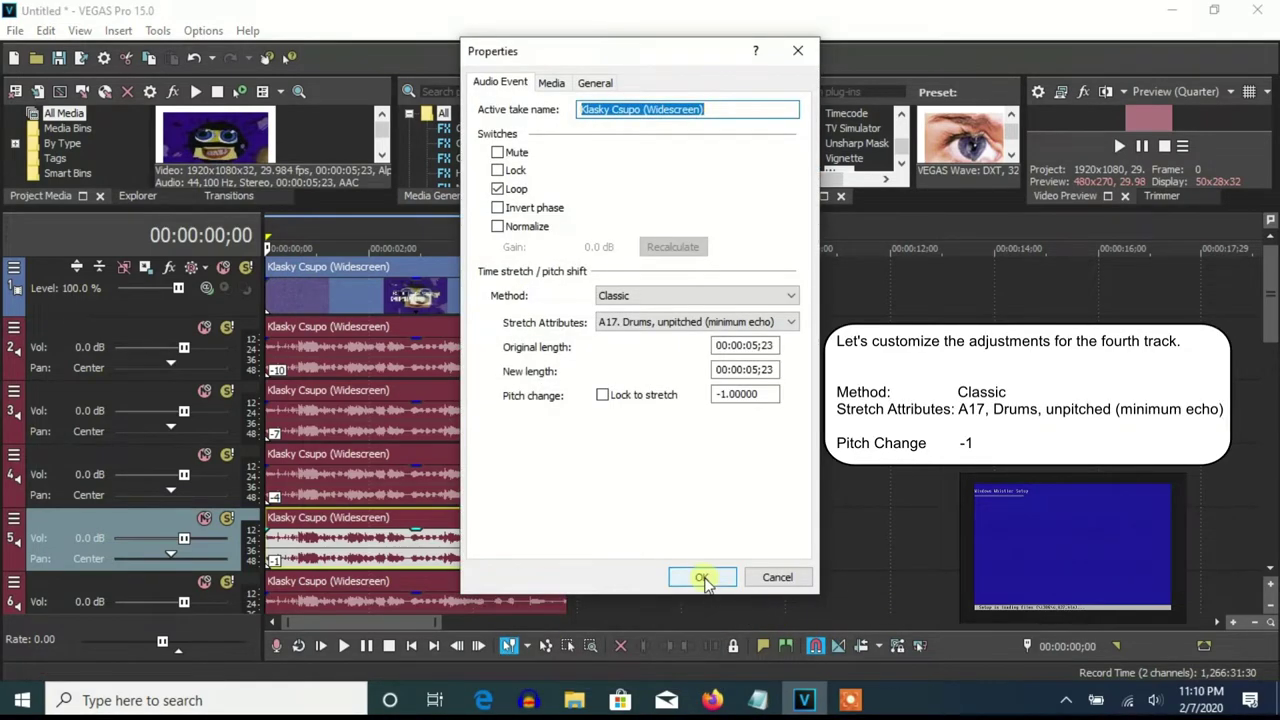
left_click(704, 578)
Step: Check the time stretch and pitch shift properties of the audio events on tracks 6 and 7
right_click(531, 604)
left_click(565, 677)
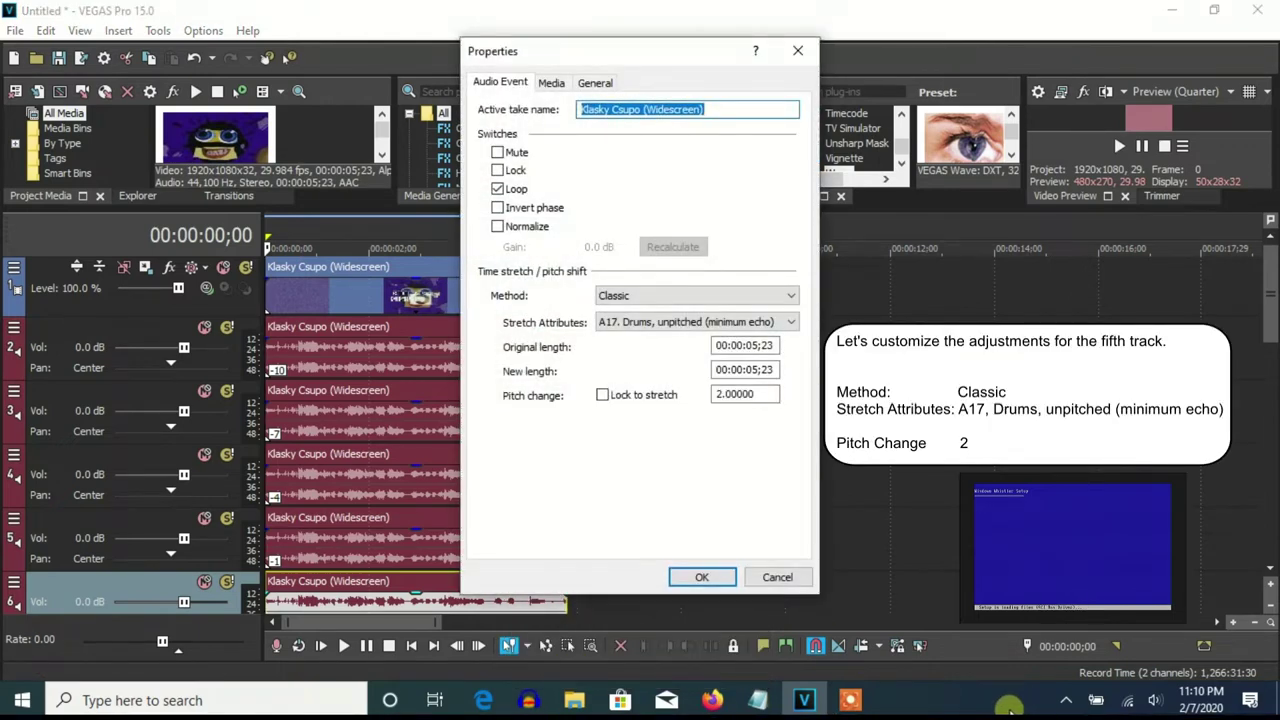
left_click(715, 580)
left_click_drag(1271, 286, 1270, 405)
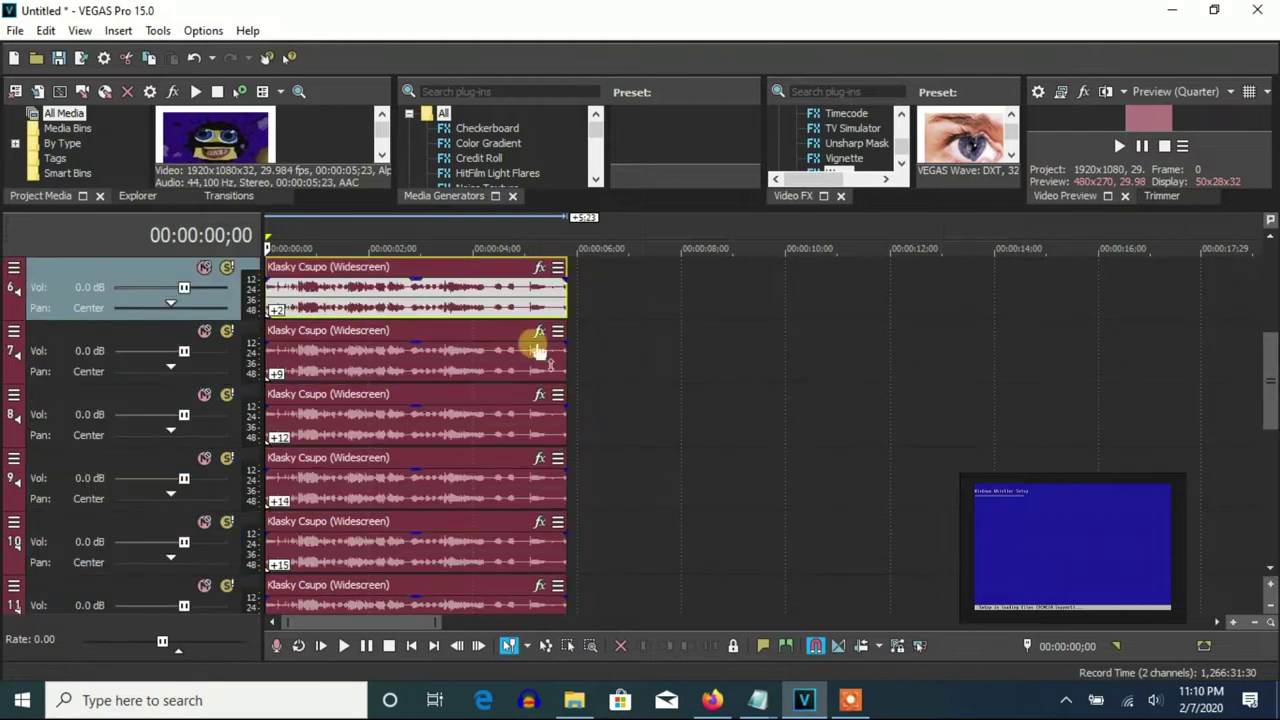
right_click(478, 348)
left_click(553, 648)
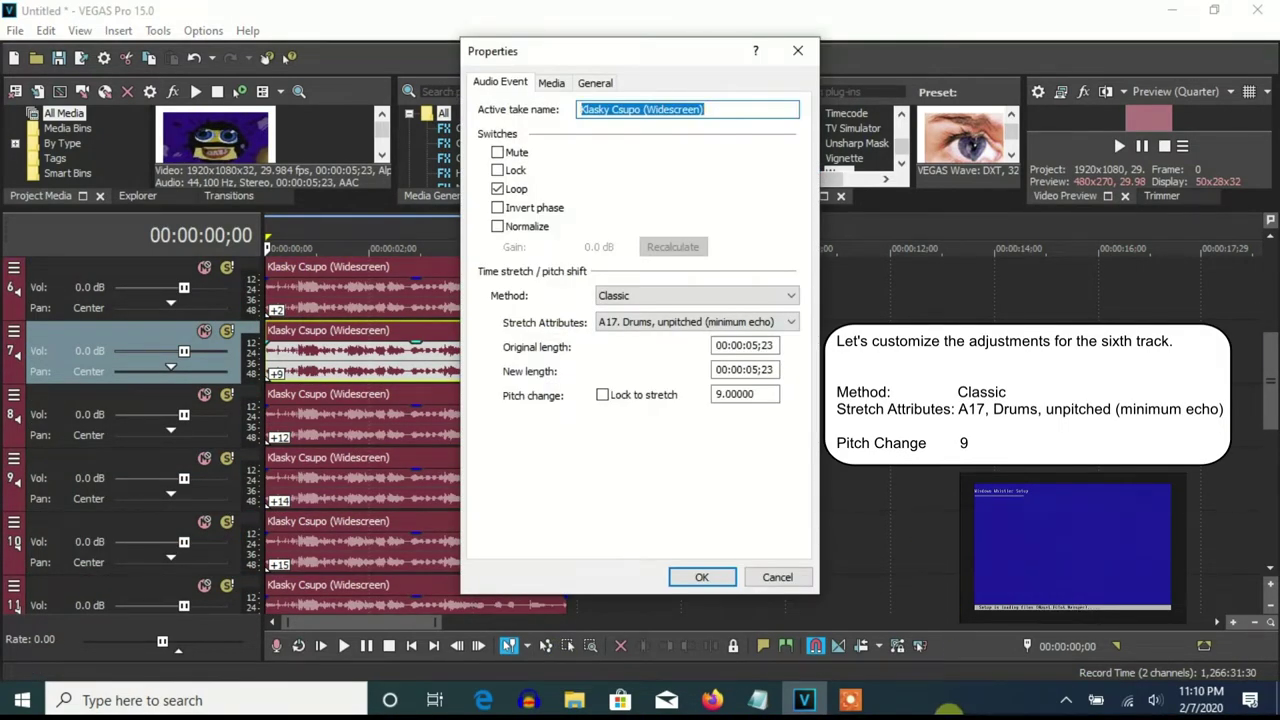
left_click(702, 577)
Step: Check the time stretch and pitch shift properties of the audio events on tracks 8 and 9
right_click(421, 420)
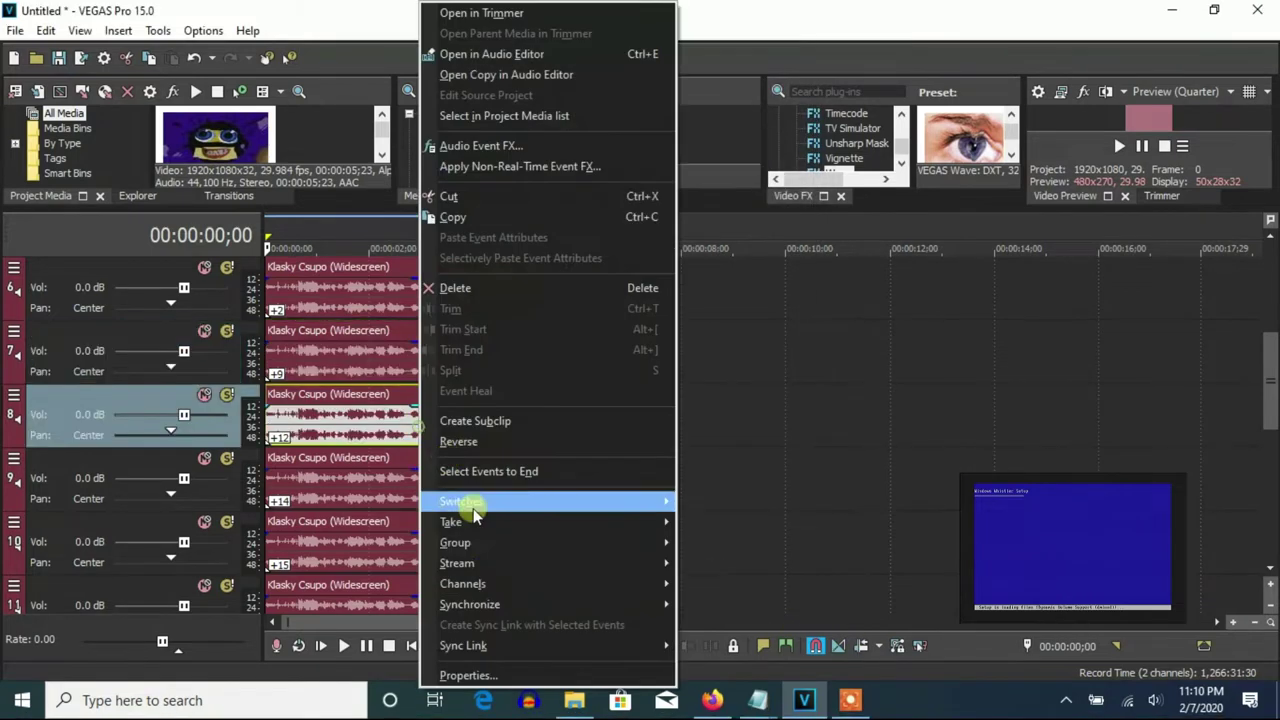
left_click(468, 675)
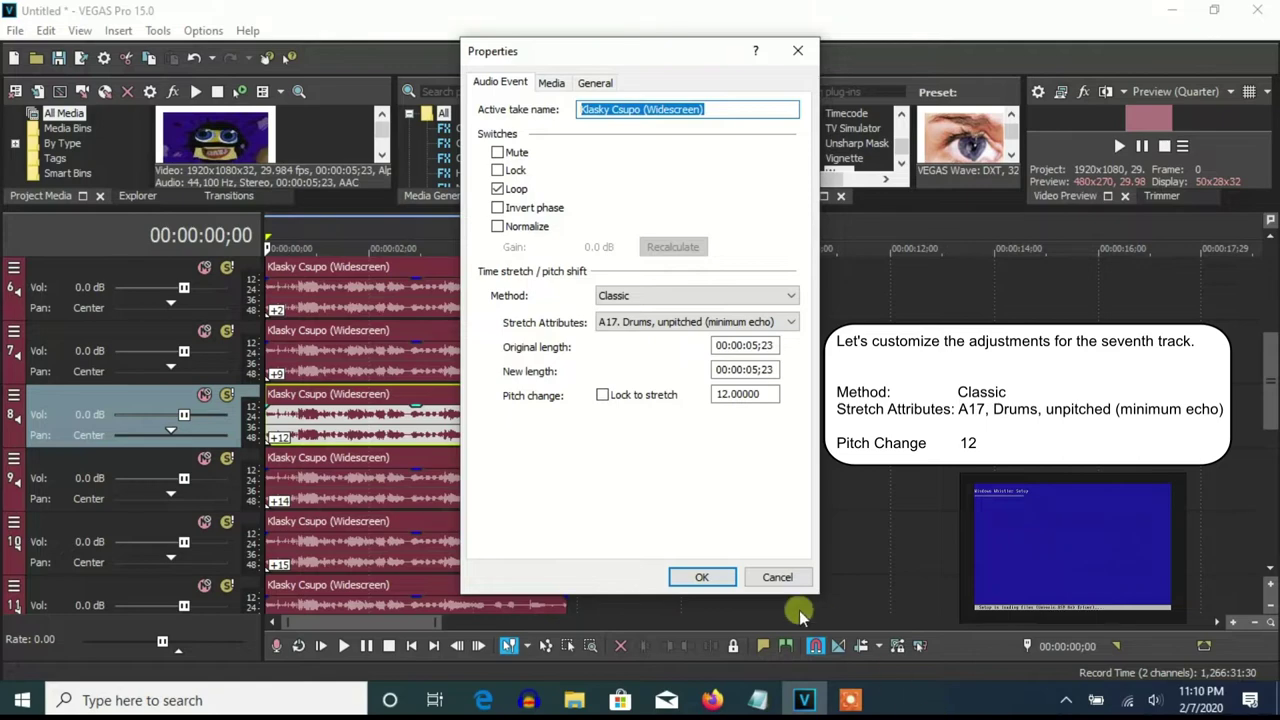
left_click(702, 577)
right_click(421, 480)
left_click(460, 677)
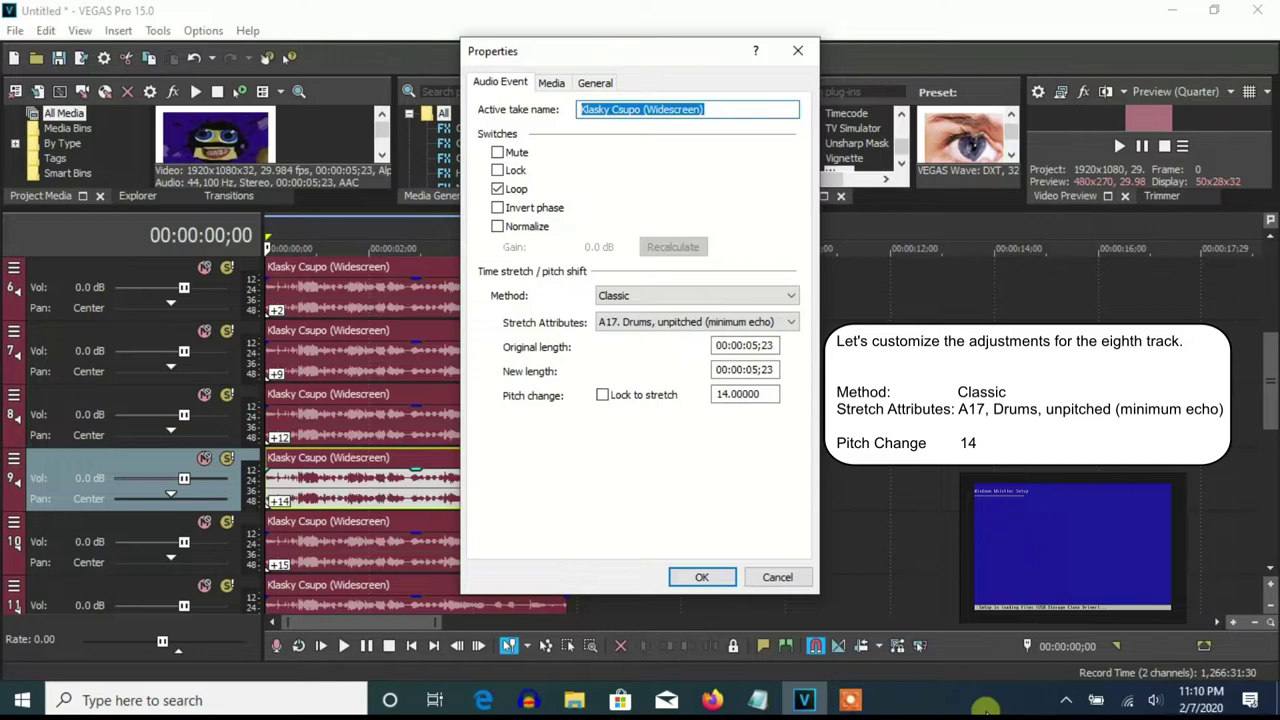
left_click(702, 577)
Step: Check the time stretch and pitch shift properties of the audio events on tracks 10 and 11
right_click(472, 543)
left_click(553, 675)
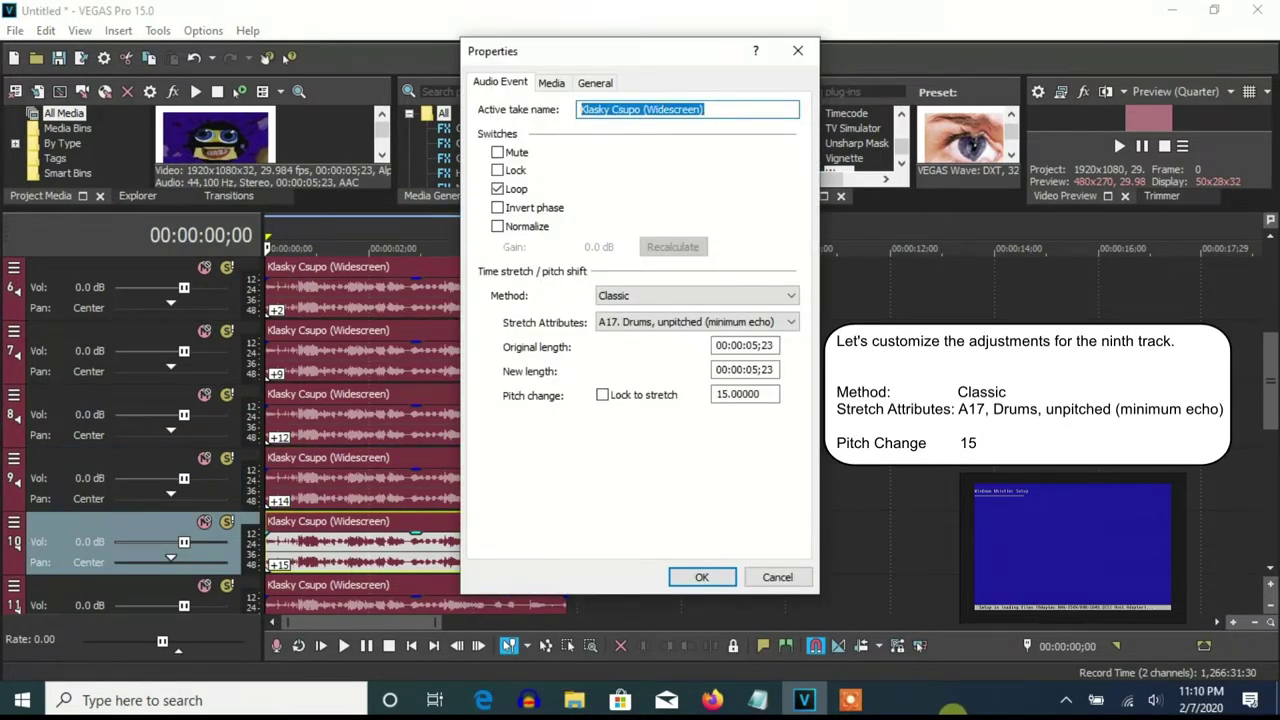
left_click(697, 583)
right_click(515, 600)
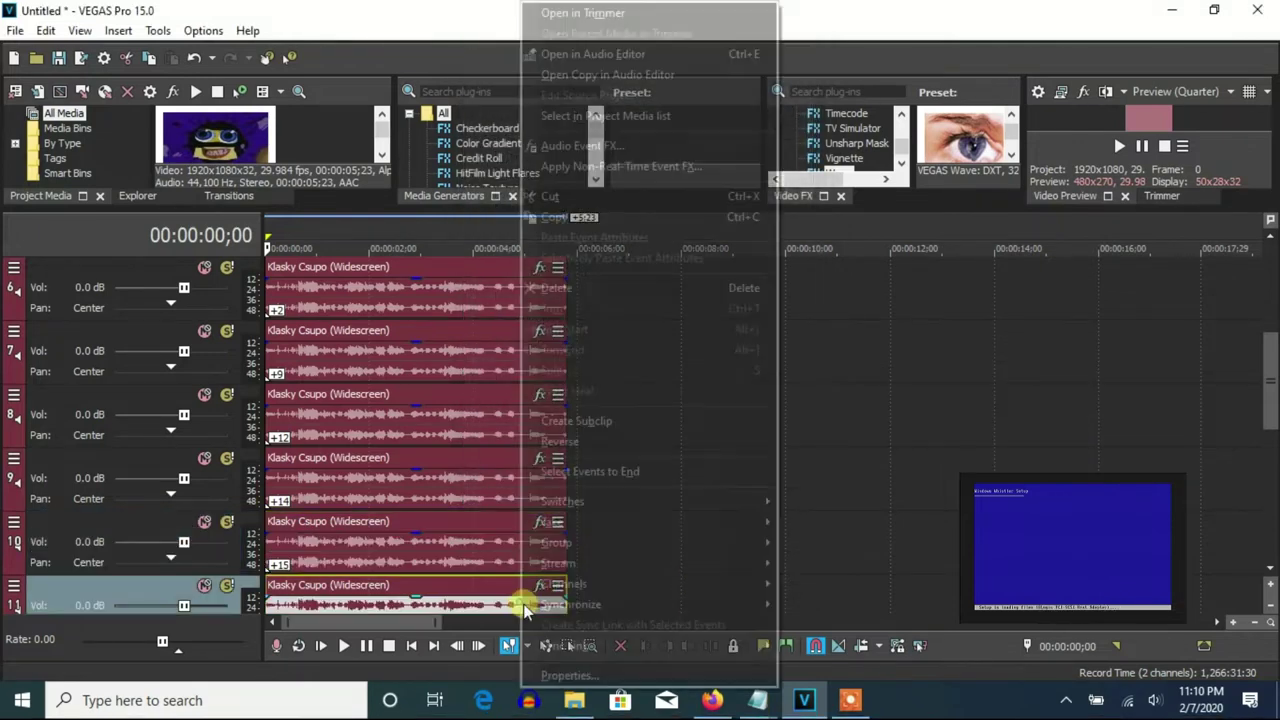
left_click(571, 661)
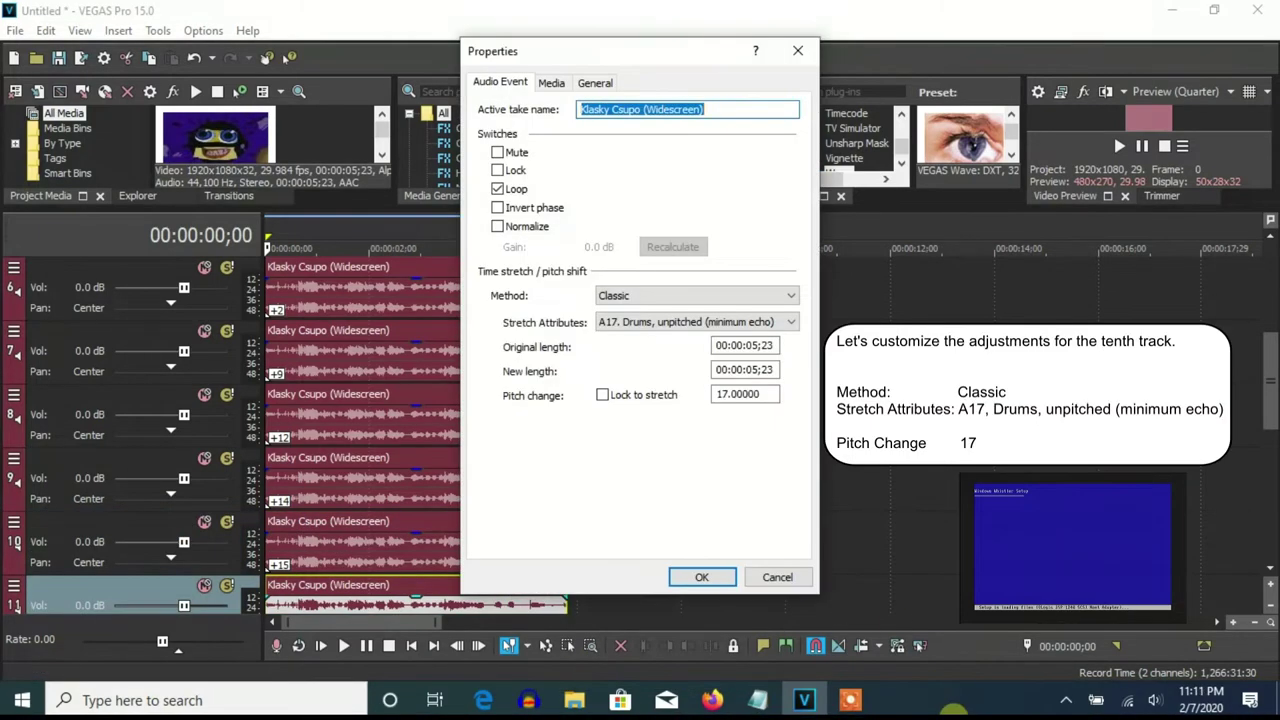
left_click(703, 578)
Step: Check the time stretch and pitch shift properties of the audio events on tracks 12 and 13
scroll(1268, 366, "down", 4)
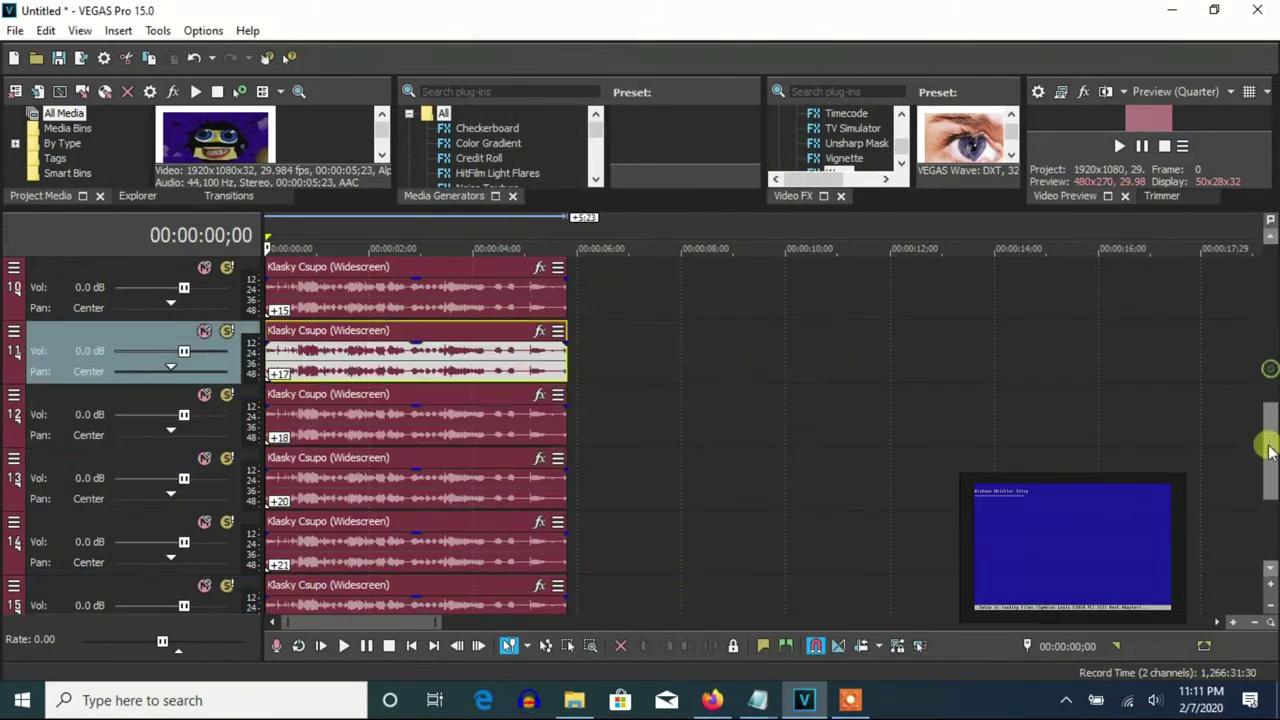
right_click(455, 400)
left_click(520, 673)
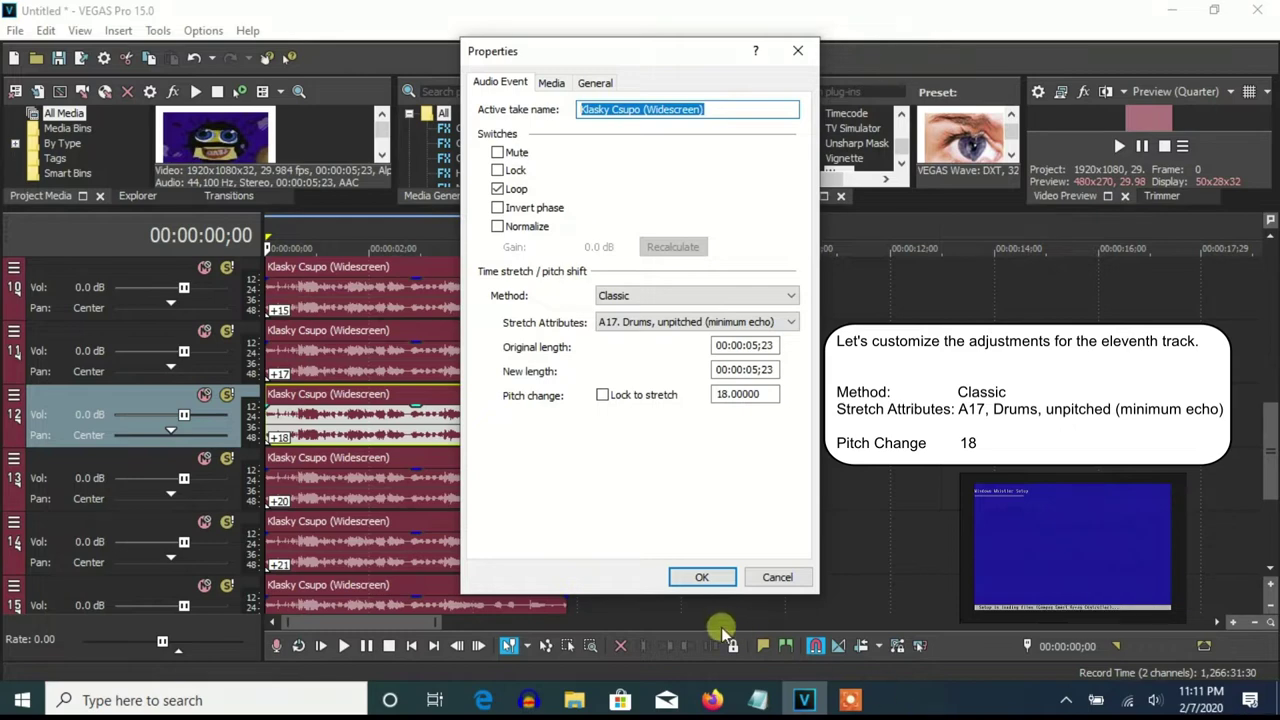
left_click(690, 577)
right_click(445, 490)
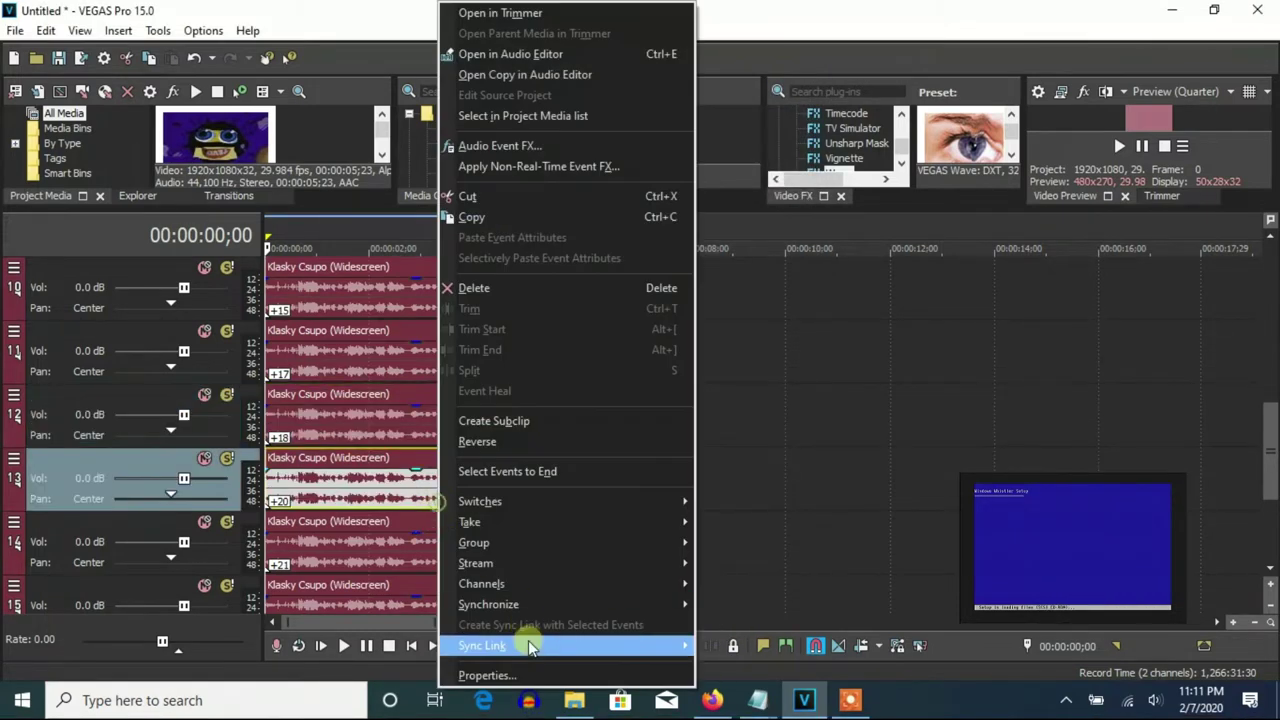
left_click(522, 674)
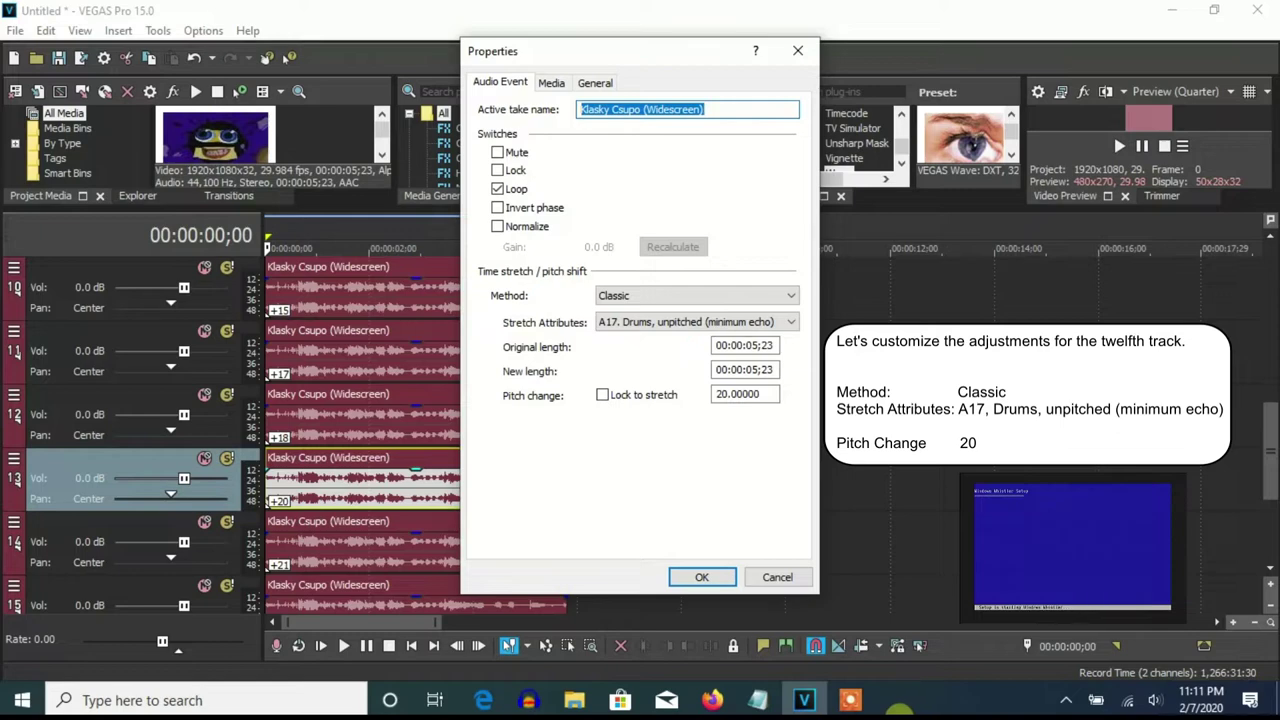
left_click(690, 577)
Step: Check the time stretch and pitch shift properties of the audio events on tracks 14 and 15
right_click(500, 551)
left_click(549, 676)
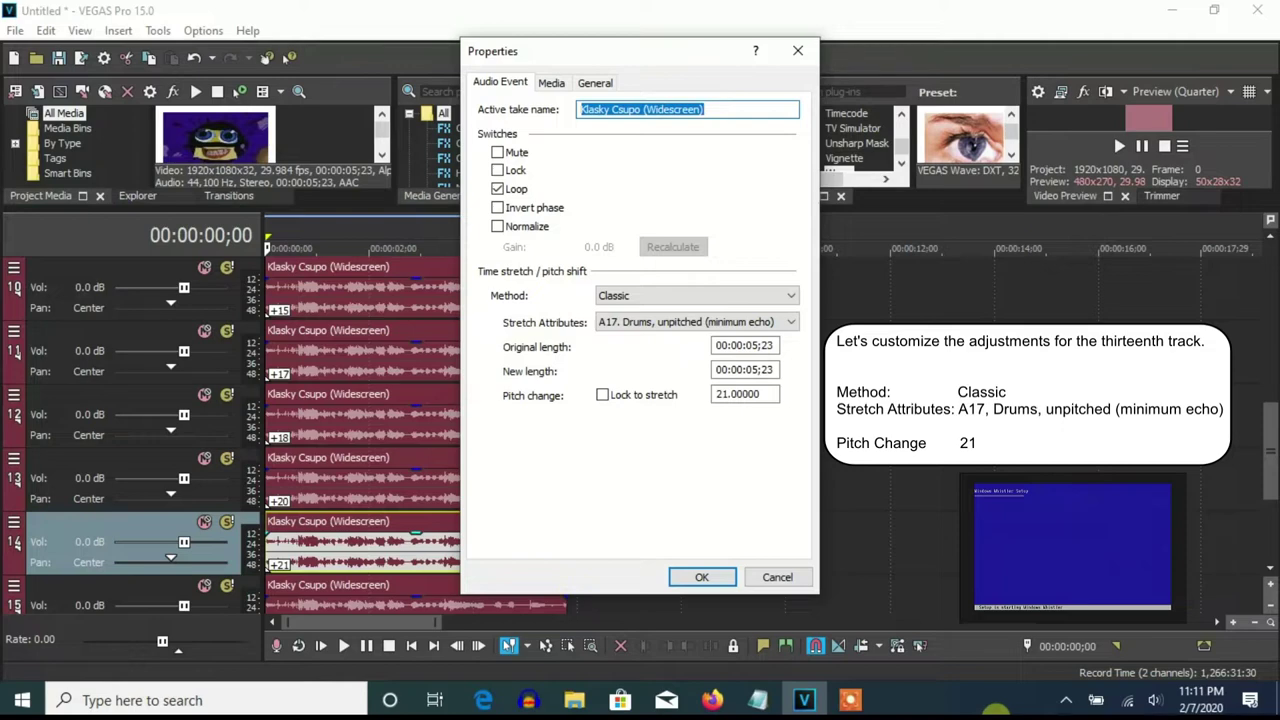
left_click(712, 576)
left_click_drag(1272, 480, 1272, 532)
right_click(517, 423)
left_click(594, 675)
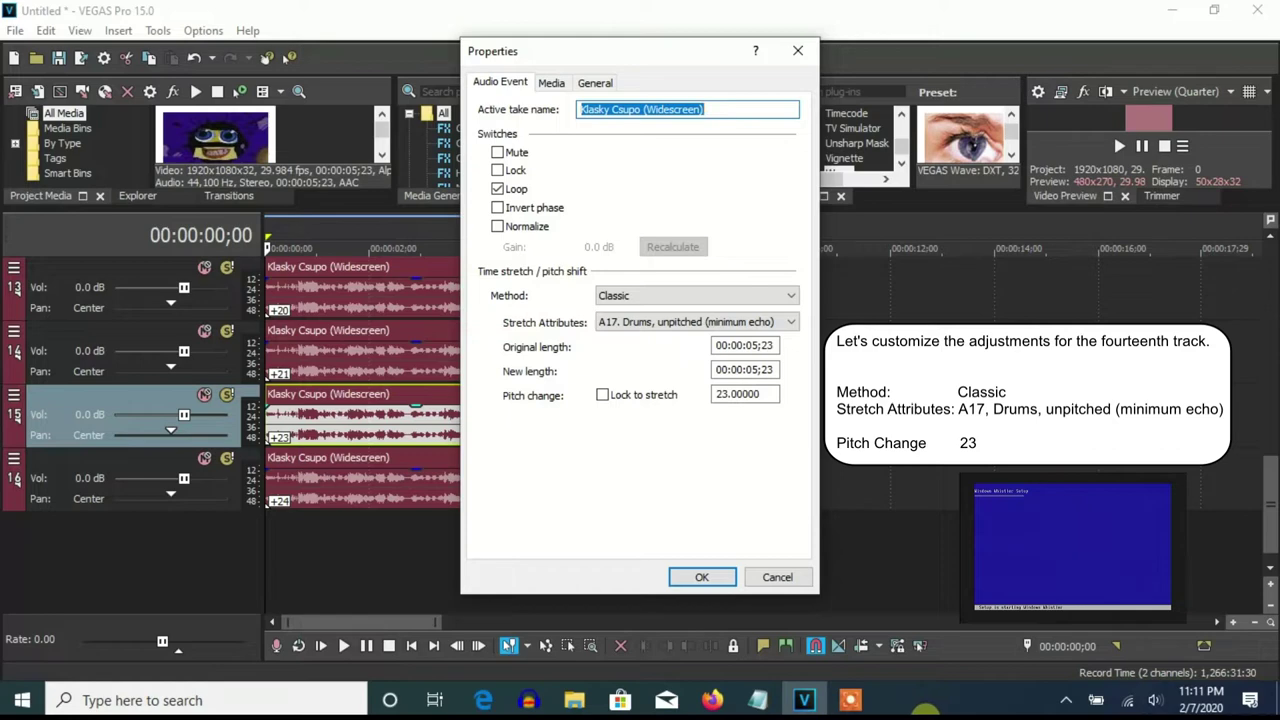
left_click(703, 577)
Step: Check the pitch shift properties and the event effects of the audio event on track 16
right_click(516, 490)
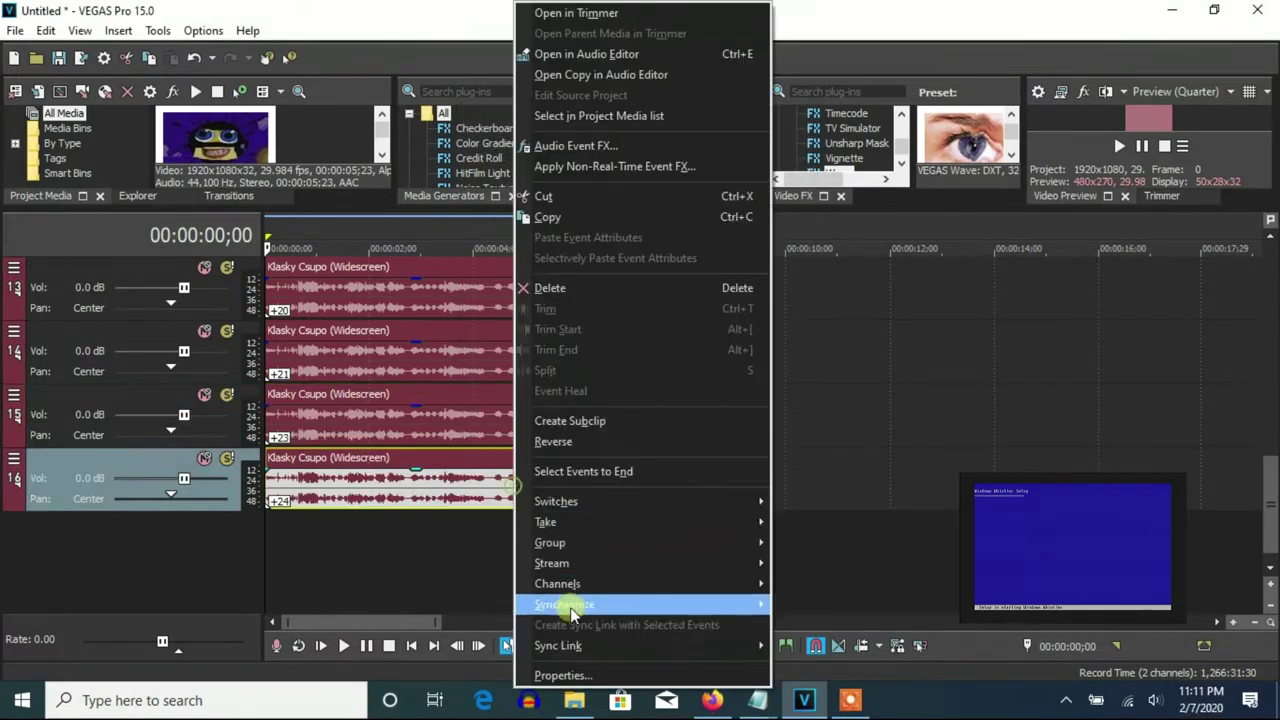
left_click(563, 675)
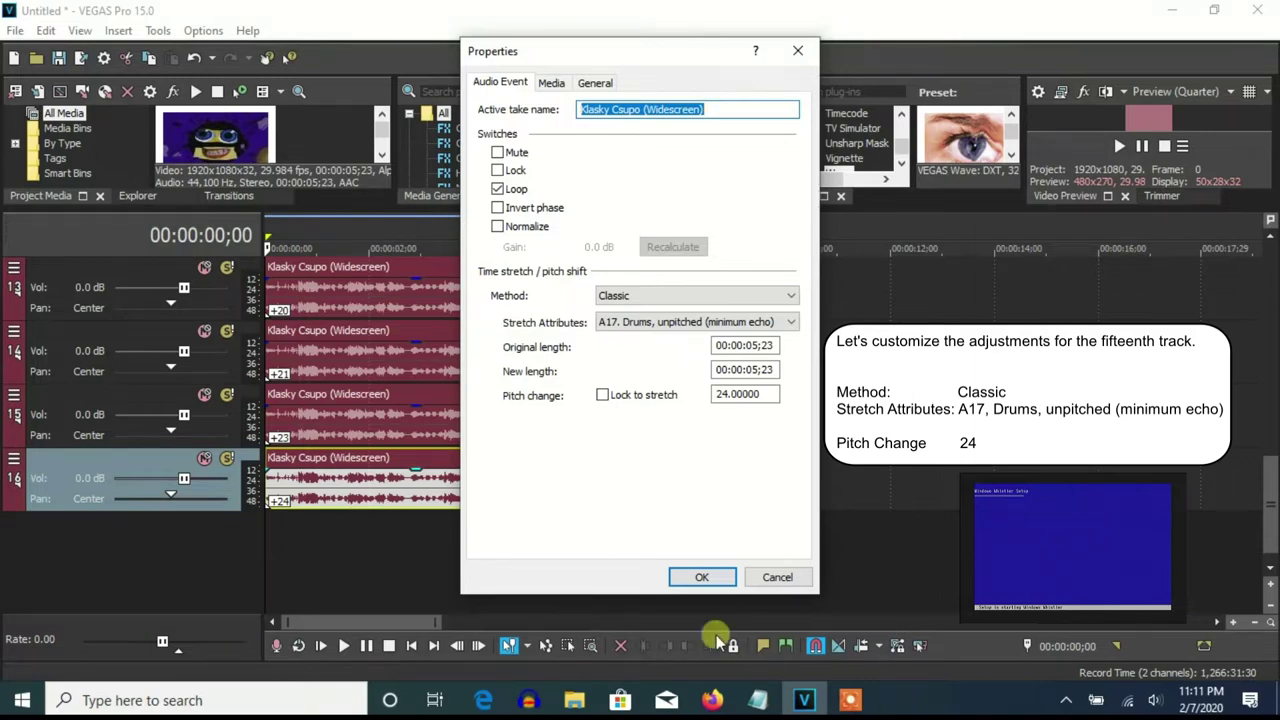
left_click(701, 577)
left_click(540, 461)
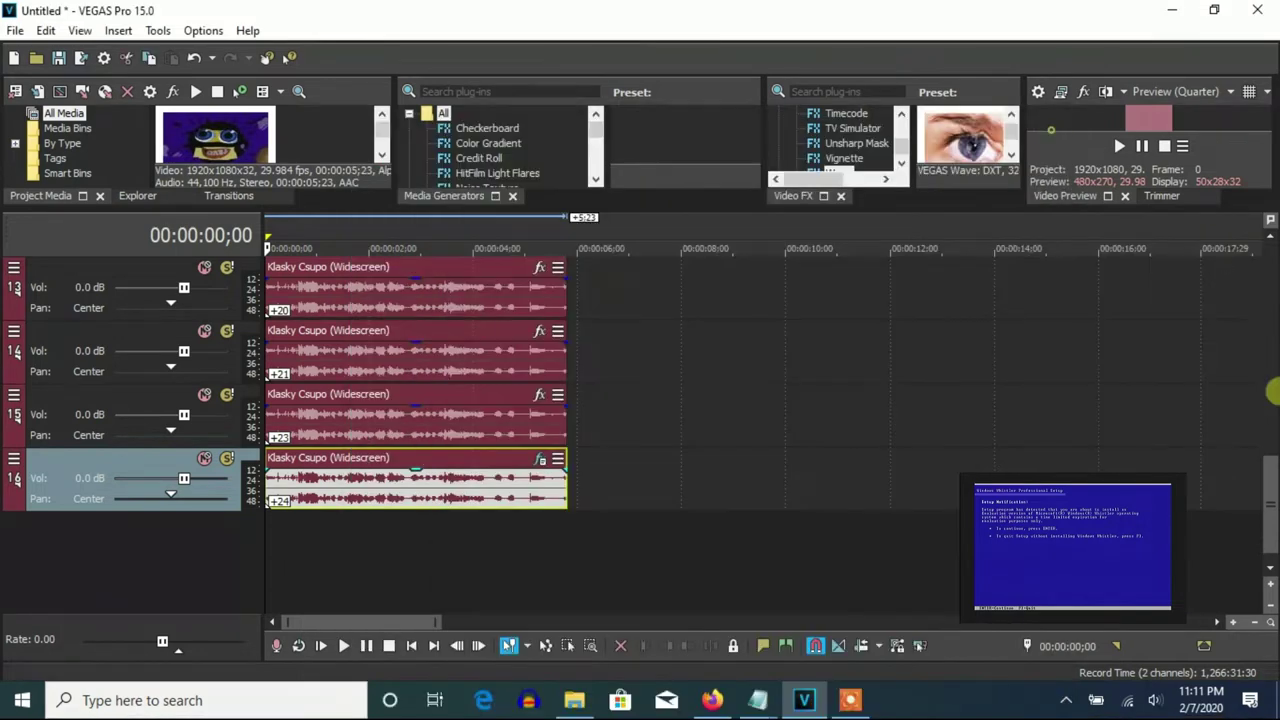
left_click(1054, 128)
Step: Open the Render As settings for the project
scroll(1272, 541, "up", 5)
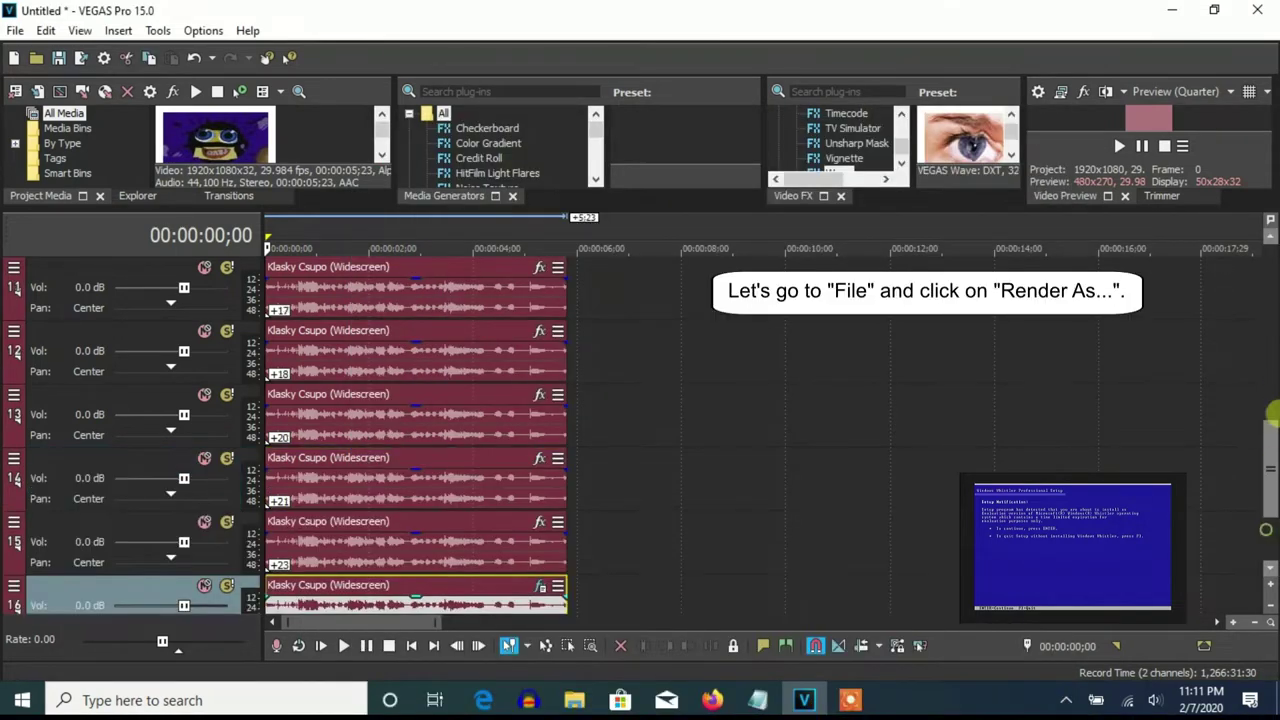
left_click(15, 30)
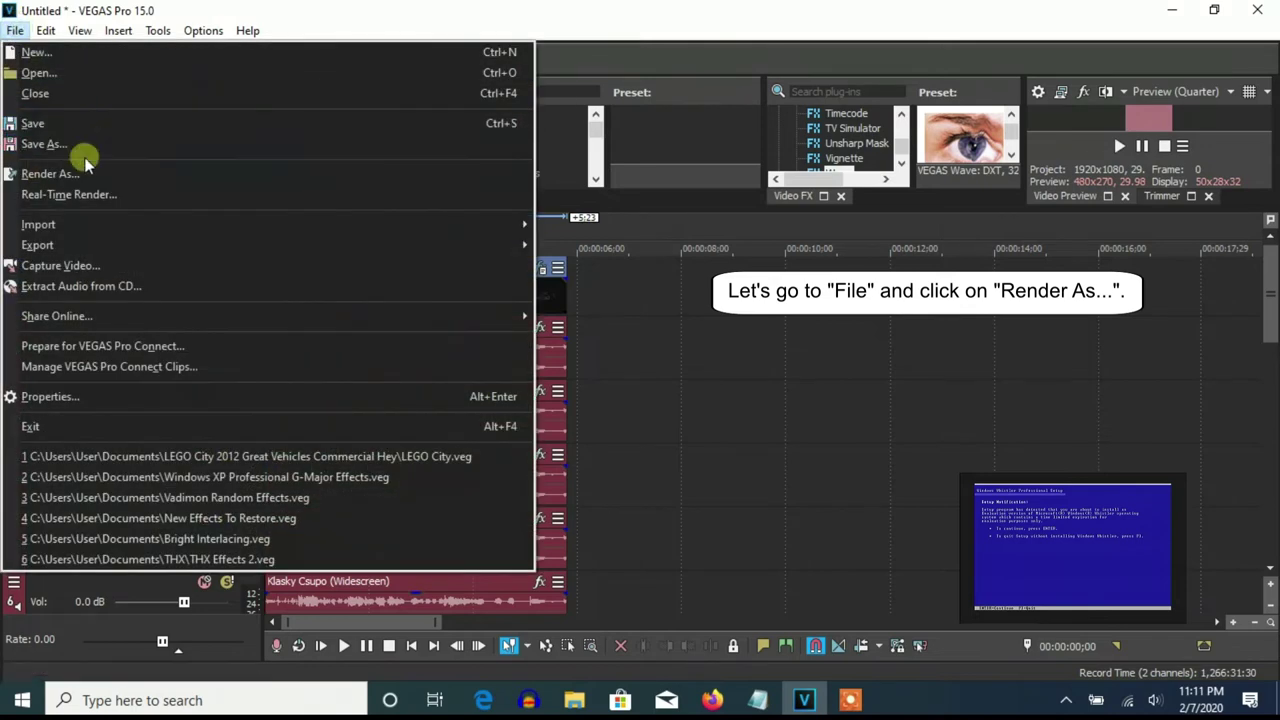
left_click(50, 173)
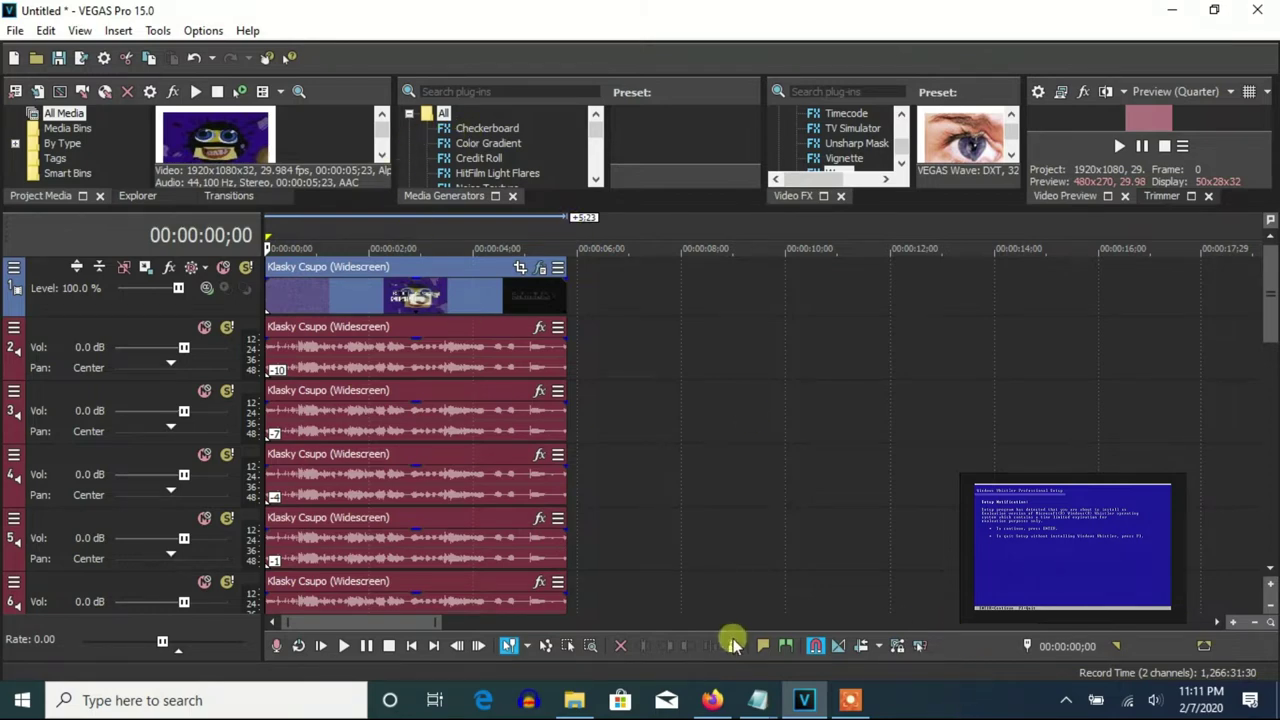
mouse_move(805, 697)
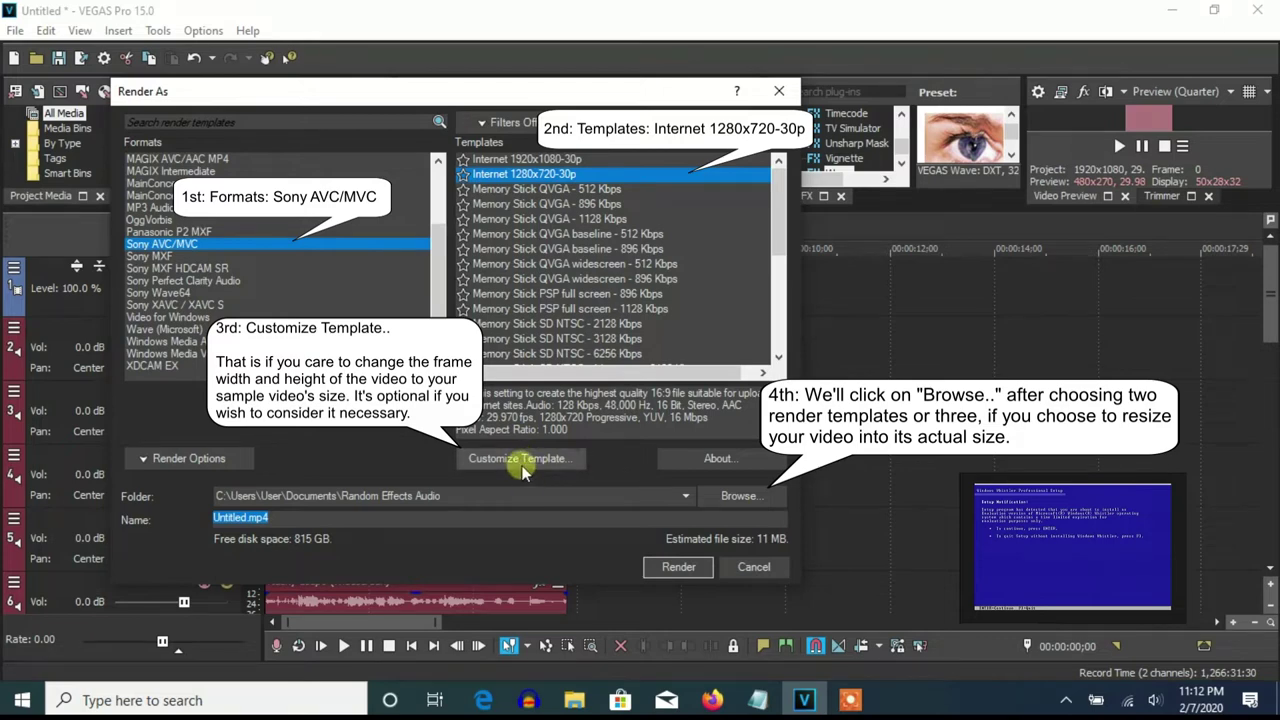
Step: Render the project as G-Major 87 in the LEGO City 2012 Great Vehicles Commercial Hey folder using the Internet 1280x720-30p template
left_click(730, 495)
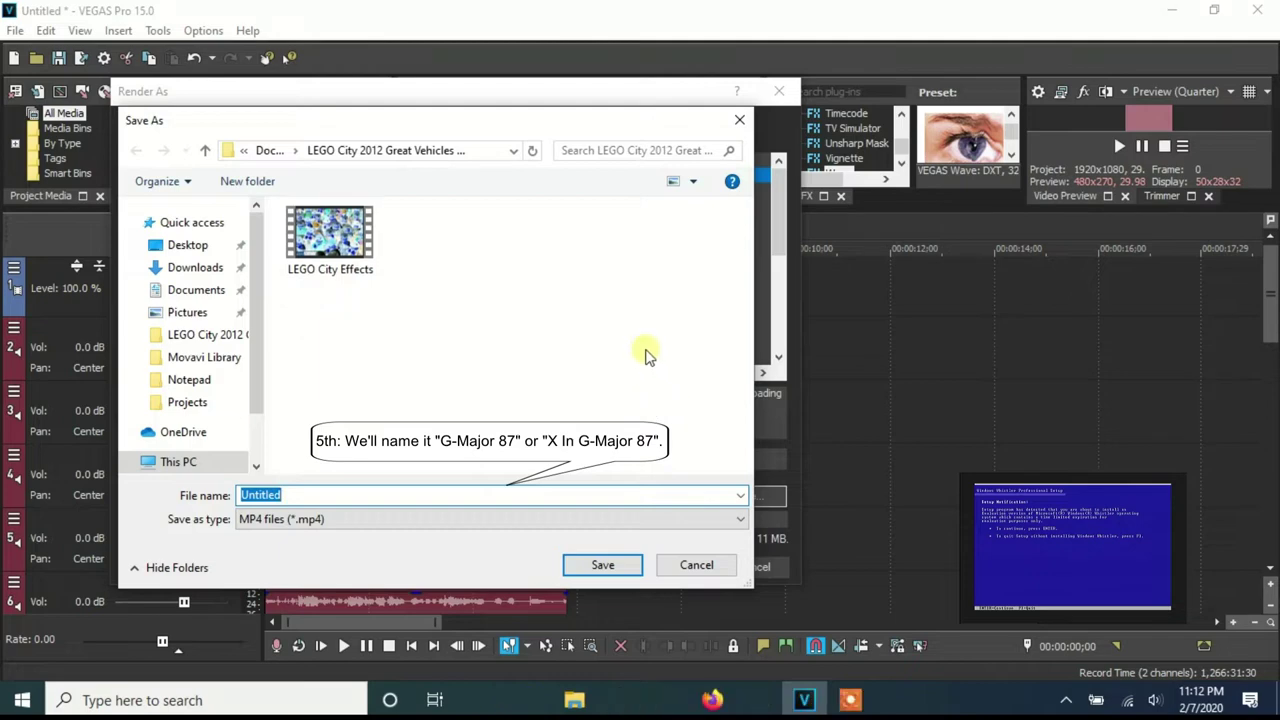
type("G")
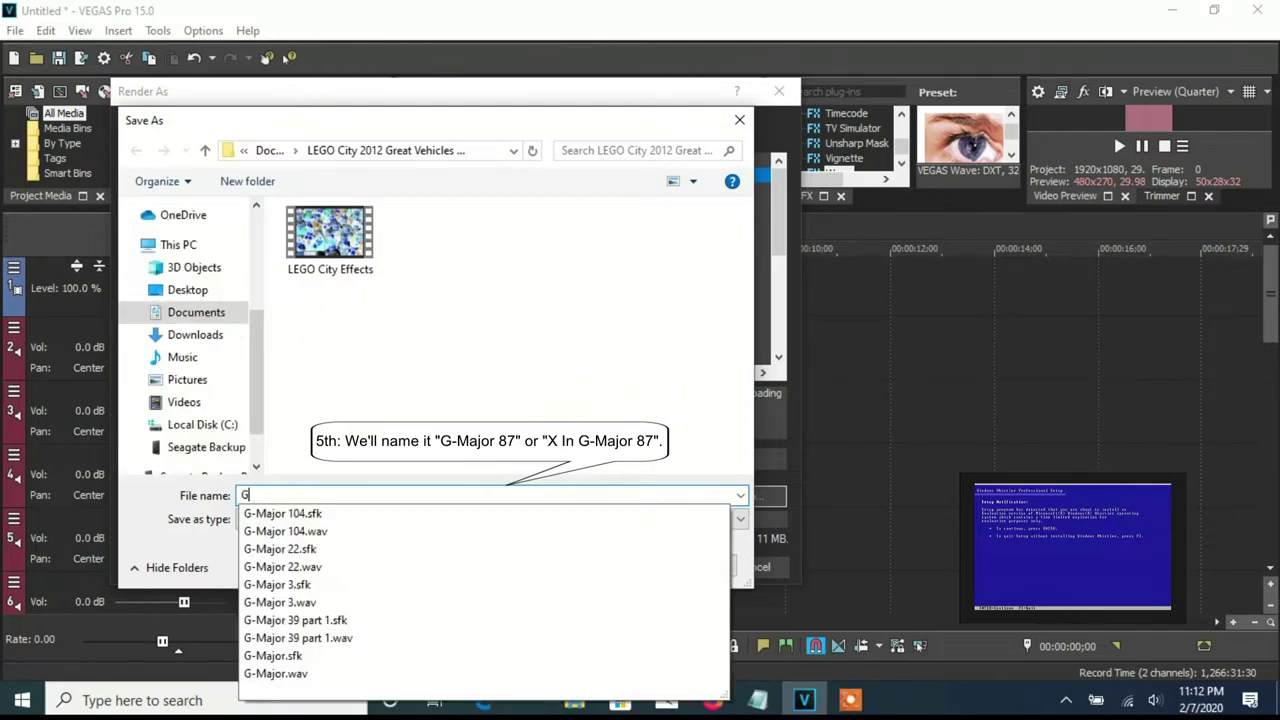
type("-Major 87")
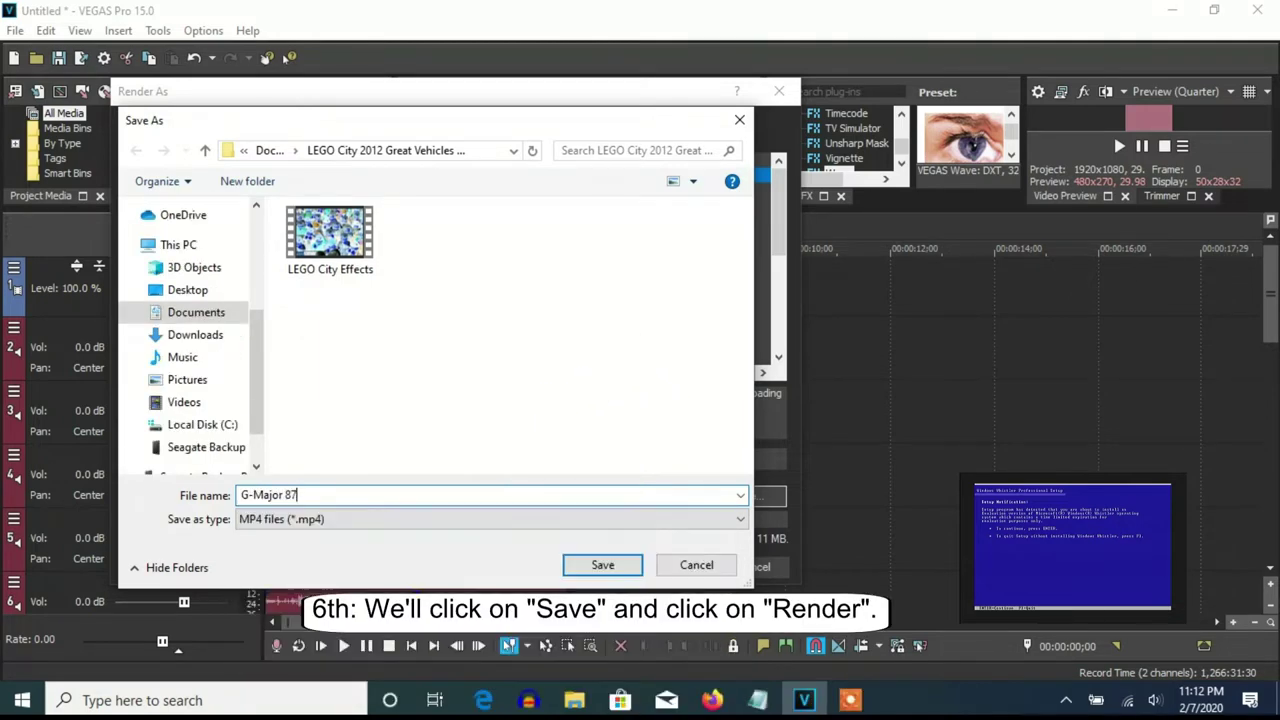
left_click(601, 565)
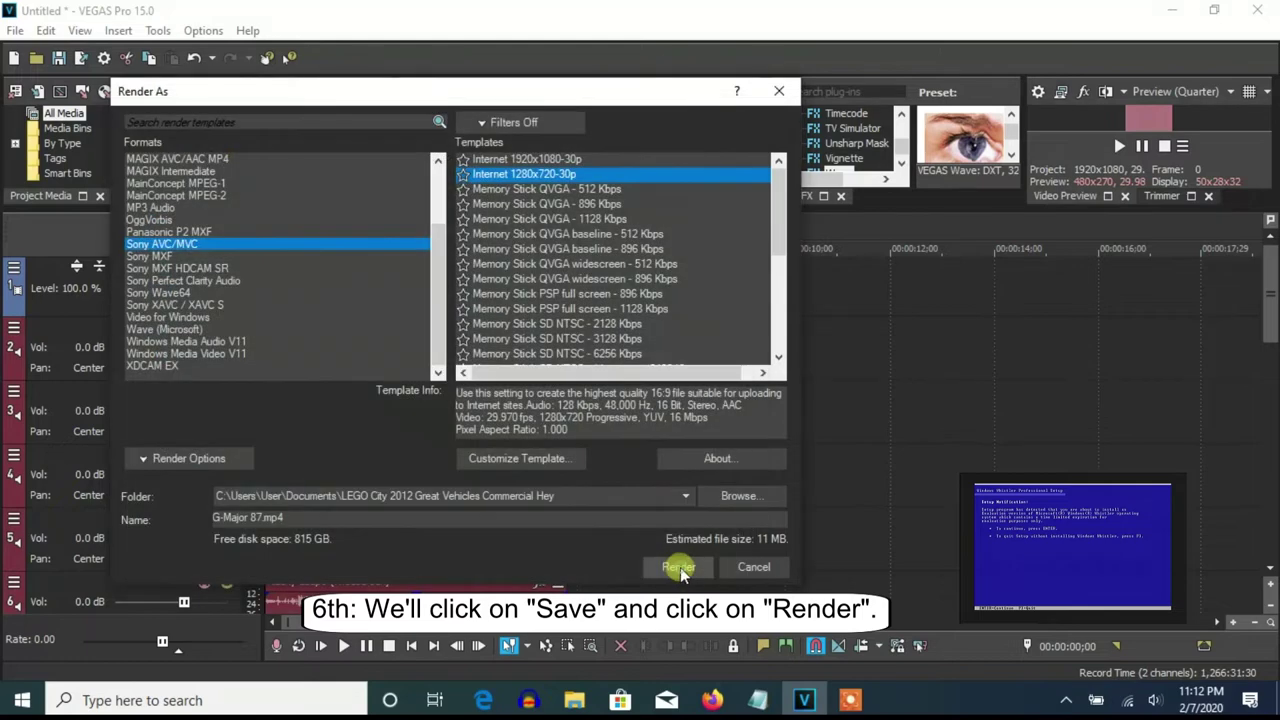
left_click(674, 563)
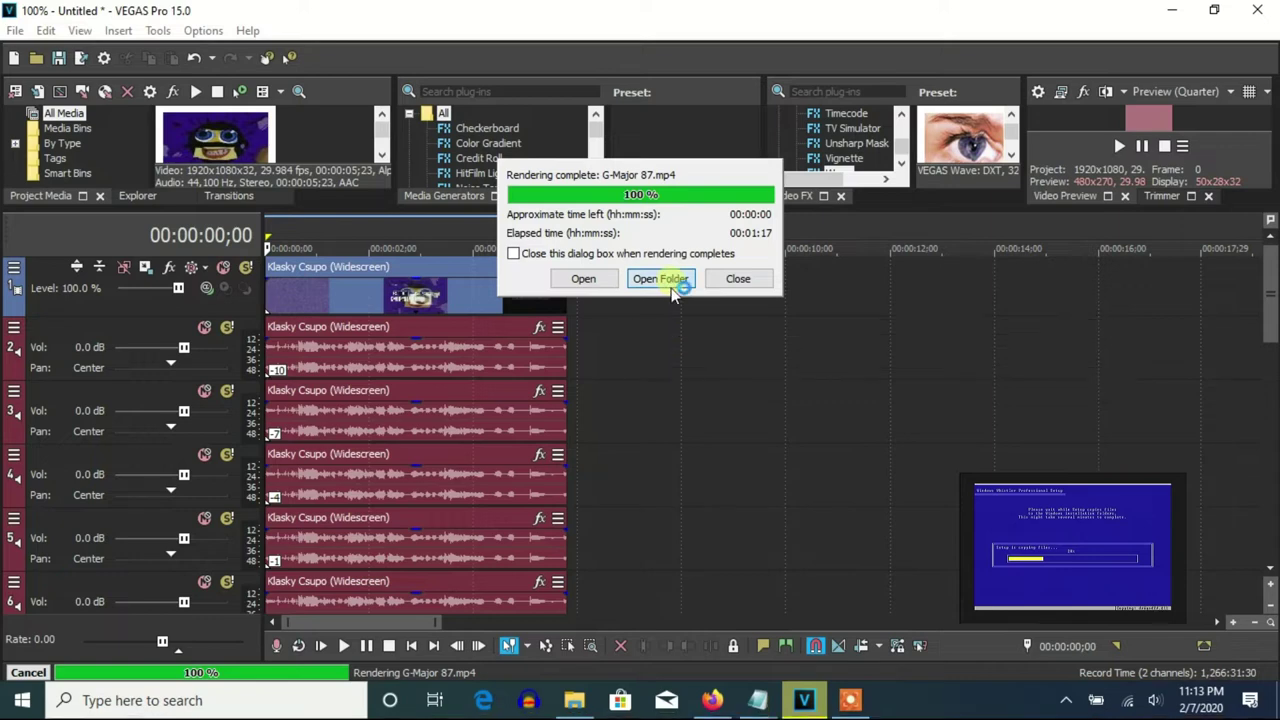
Step: Open the render's output folder and place the G-Major 87 video on the timeline after the Klasky Csupo clip
left_click(660, 279)
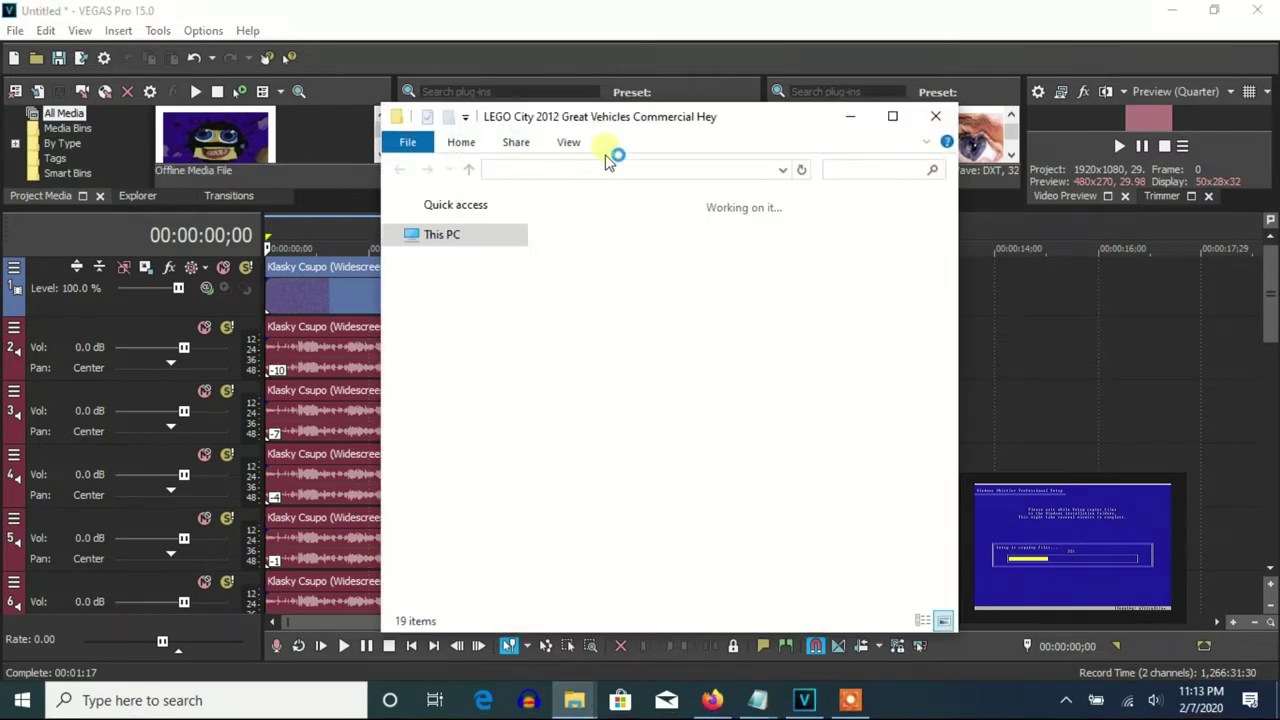
left_click_drag(562, 122, 776, 124)
left_click_drag(590, 248, 700, 250)
scroll(1148, 300, "down", 5)
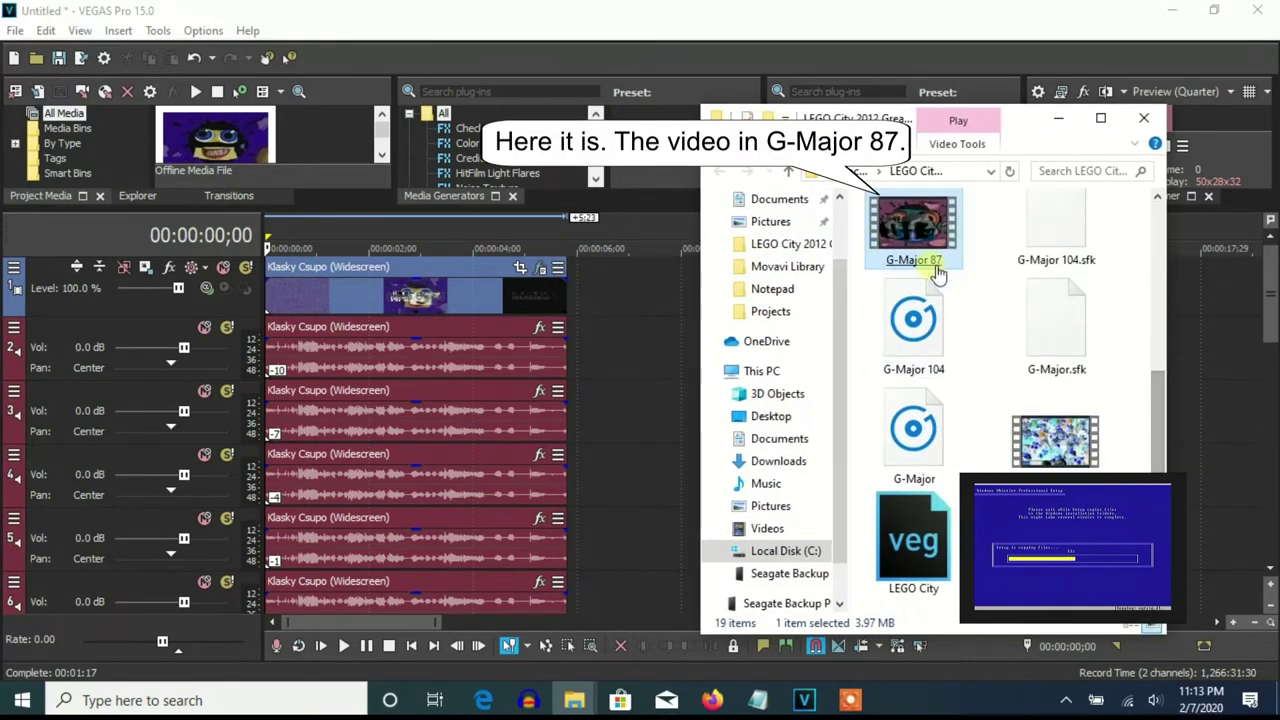
left_click_drag(900, 256, 587, 298)
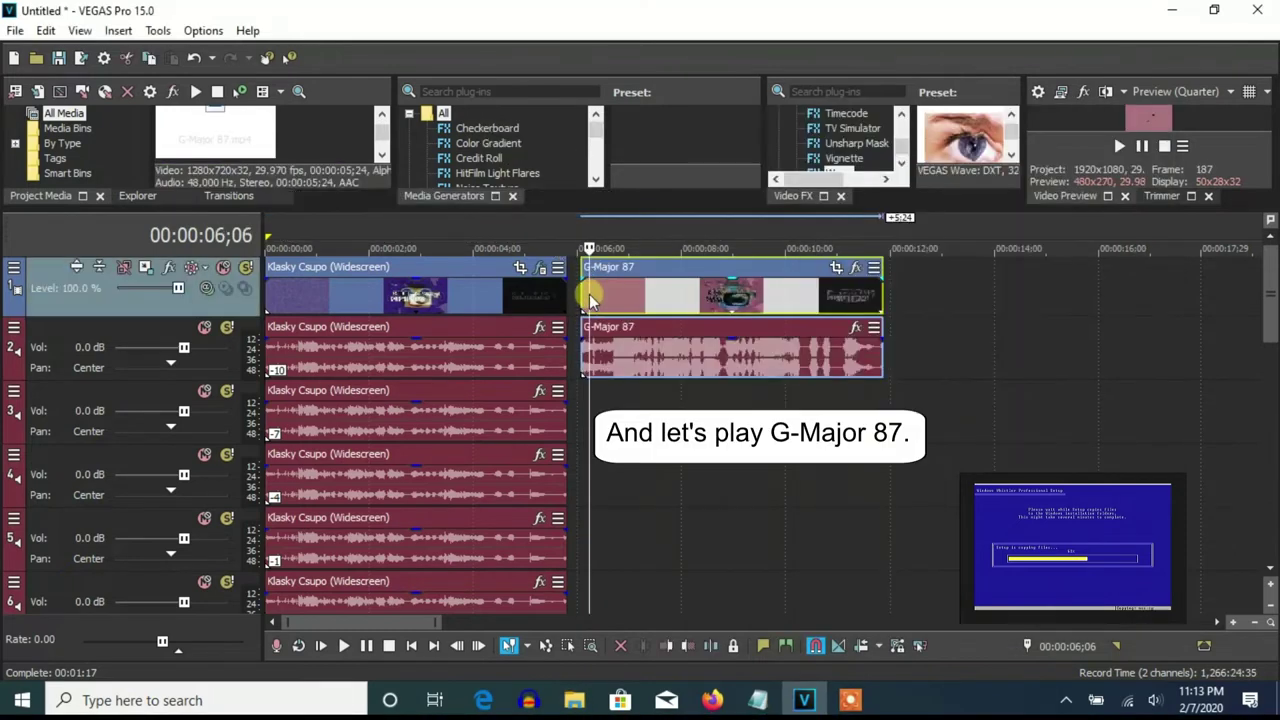
Step: Enlarge the video preview area and play the timeline from the start of the Klasky Csupo clip
left_click(270, 298)
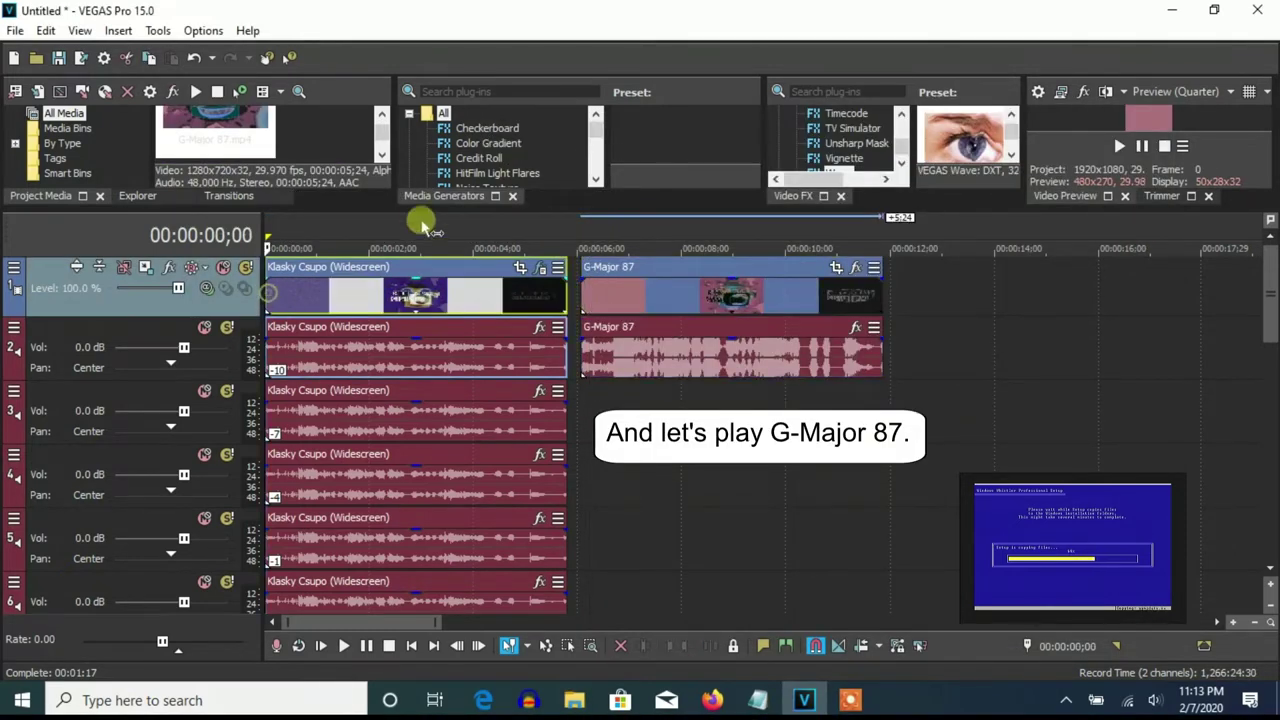
left_click_drag(422, 231, 420, 322)
left_click(1118, 261)
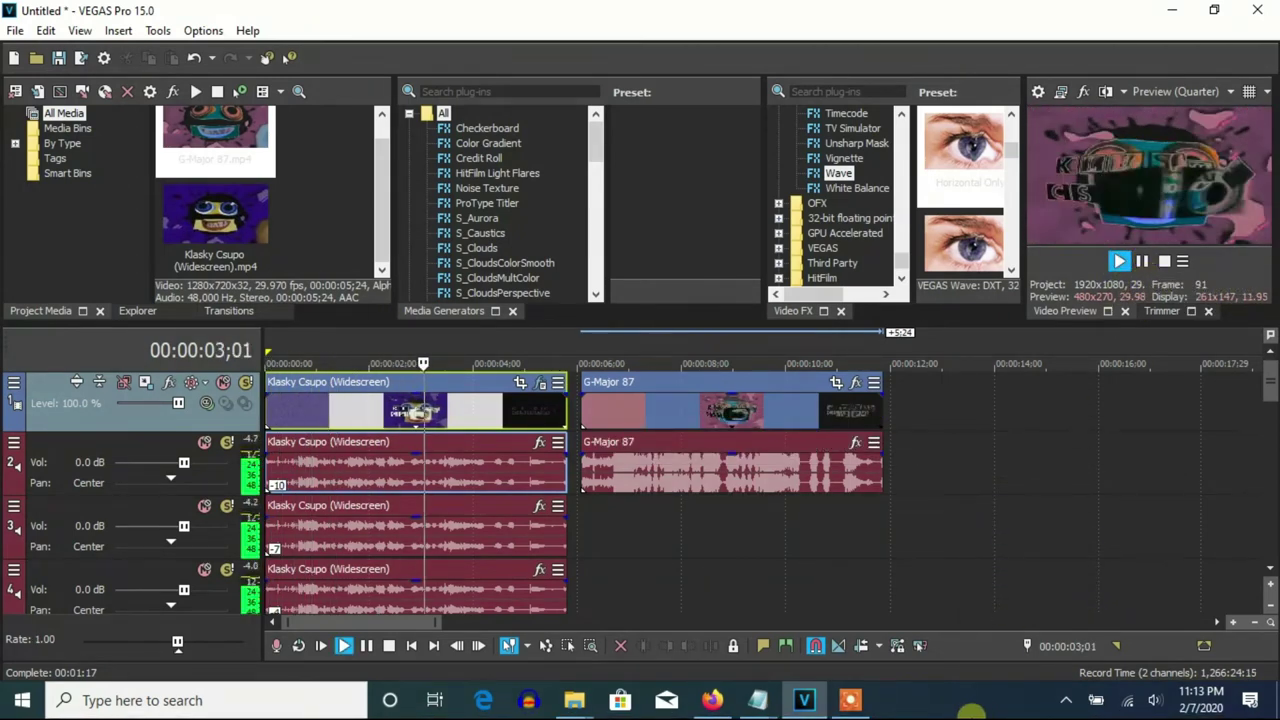
left_click(1141, 261)
left_click_drag(666, 436, 578, 470)
right_click(610, 468)
left_click(636, 330)
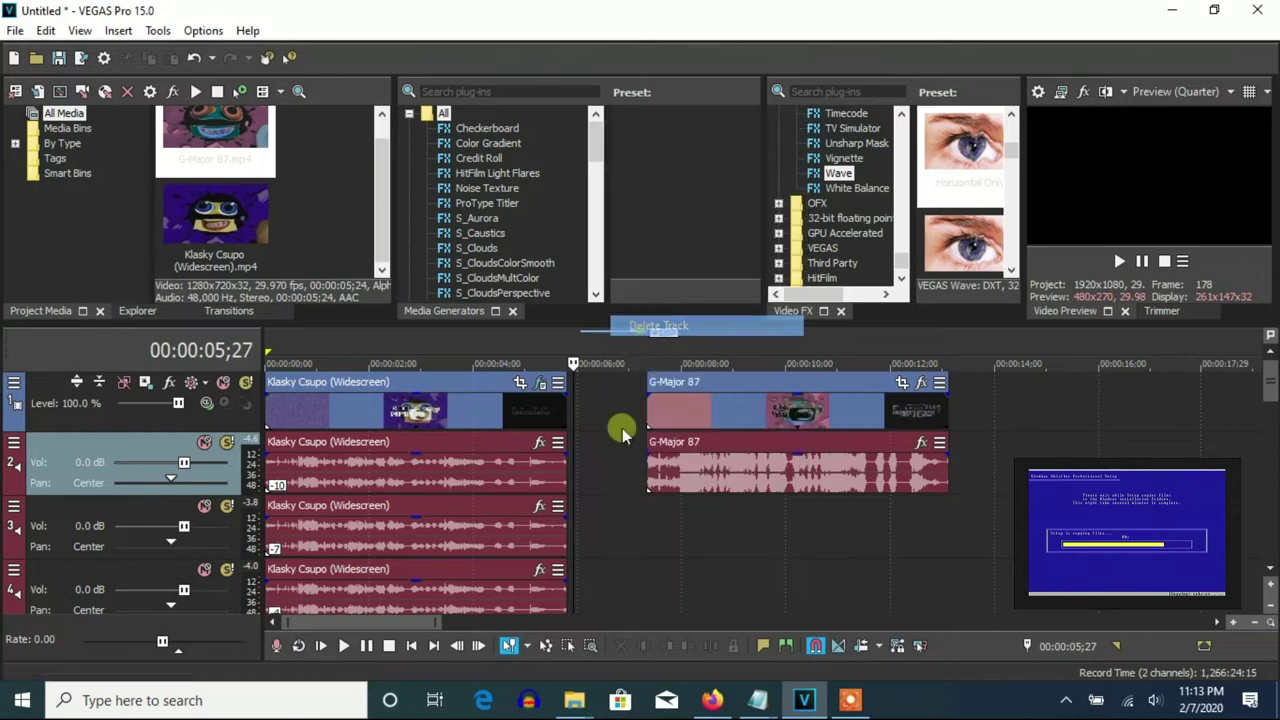
left_click(194, 57)
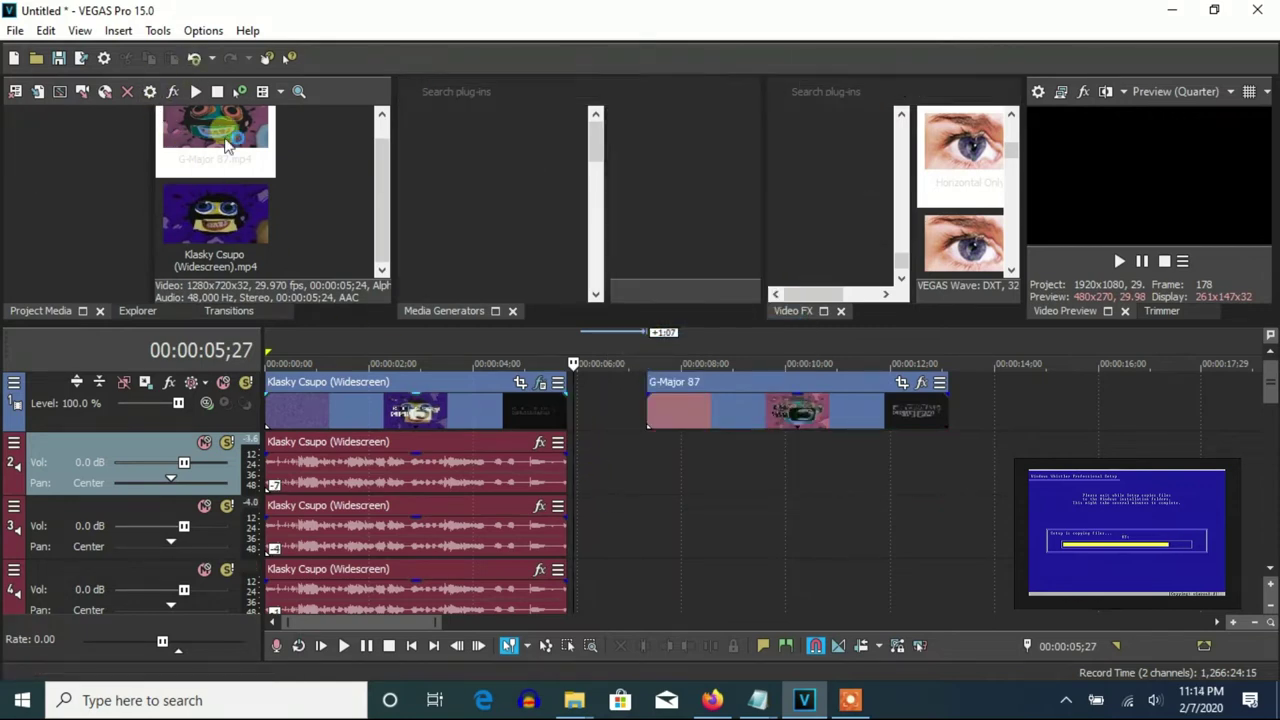
Step: Duplicate audio tracks 2 and 3 so that there is a second track with the G-Major 87 audio
right_click(597, 538)
left_click(624, 378)
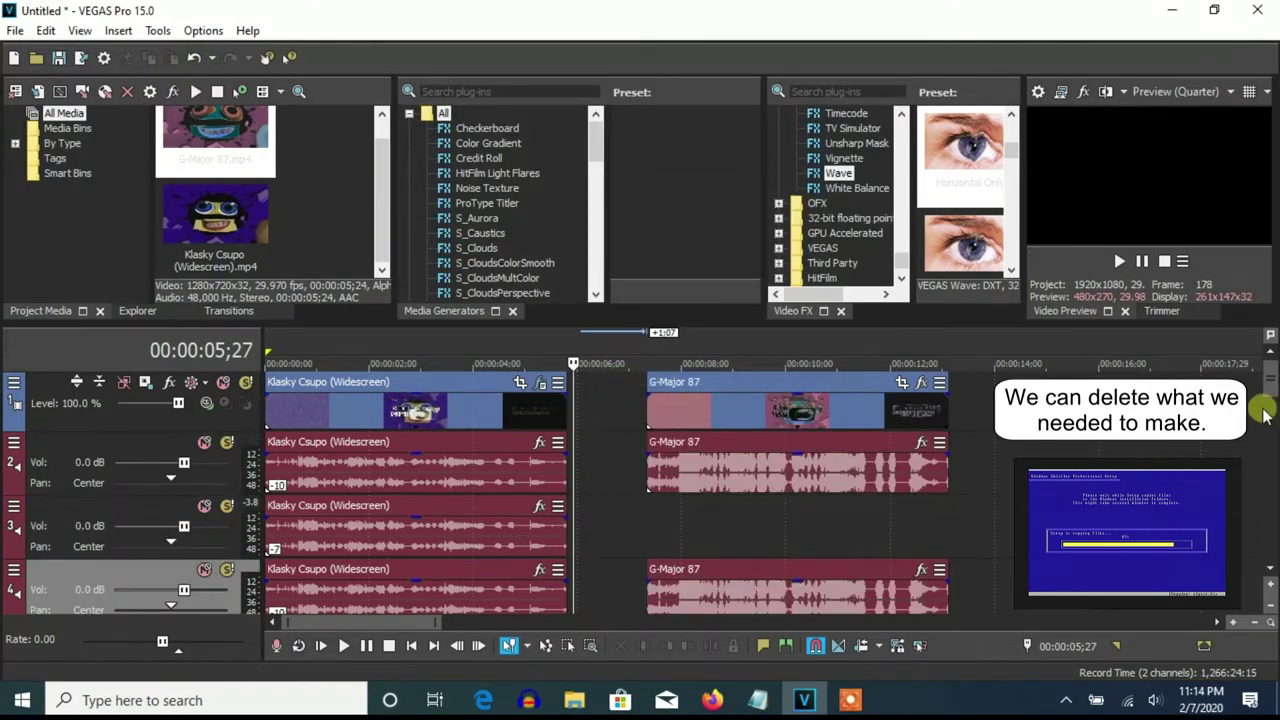
Step: Delete the surplus Klasky Csupo audio tracks below track 8 one by one
left_click_drag(1272, 380, 1272, 450)
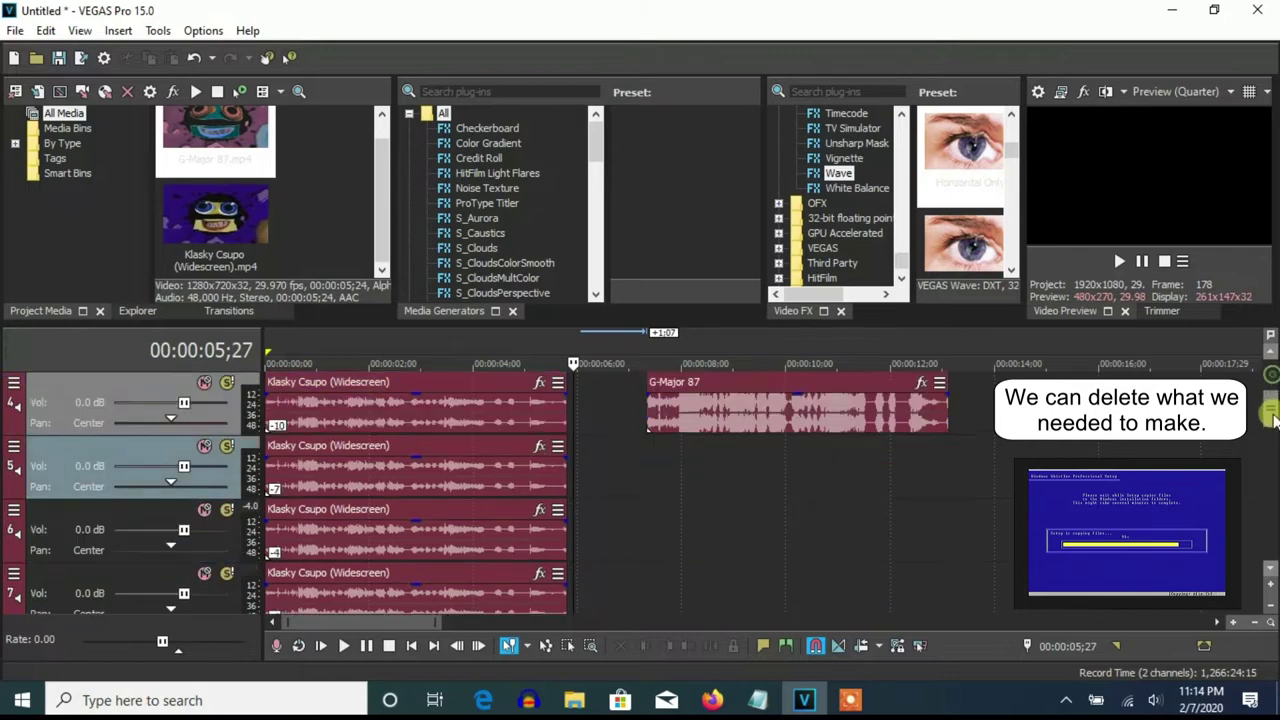
right_click(580, 529)
left_click(625, 386)
right_click(631, 497)
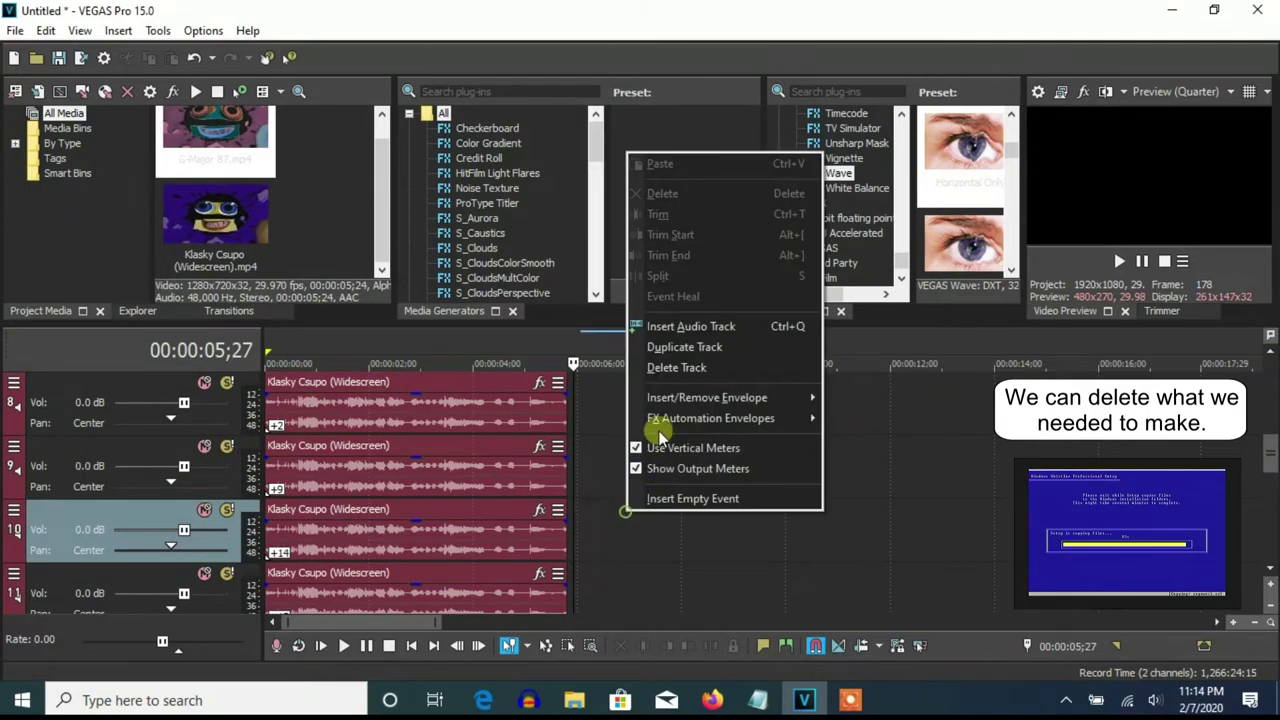
left_click(654, 366)
right_click(623, 503)
left_click(668, 368)
right_click(623, 514)
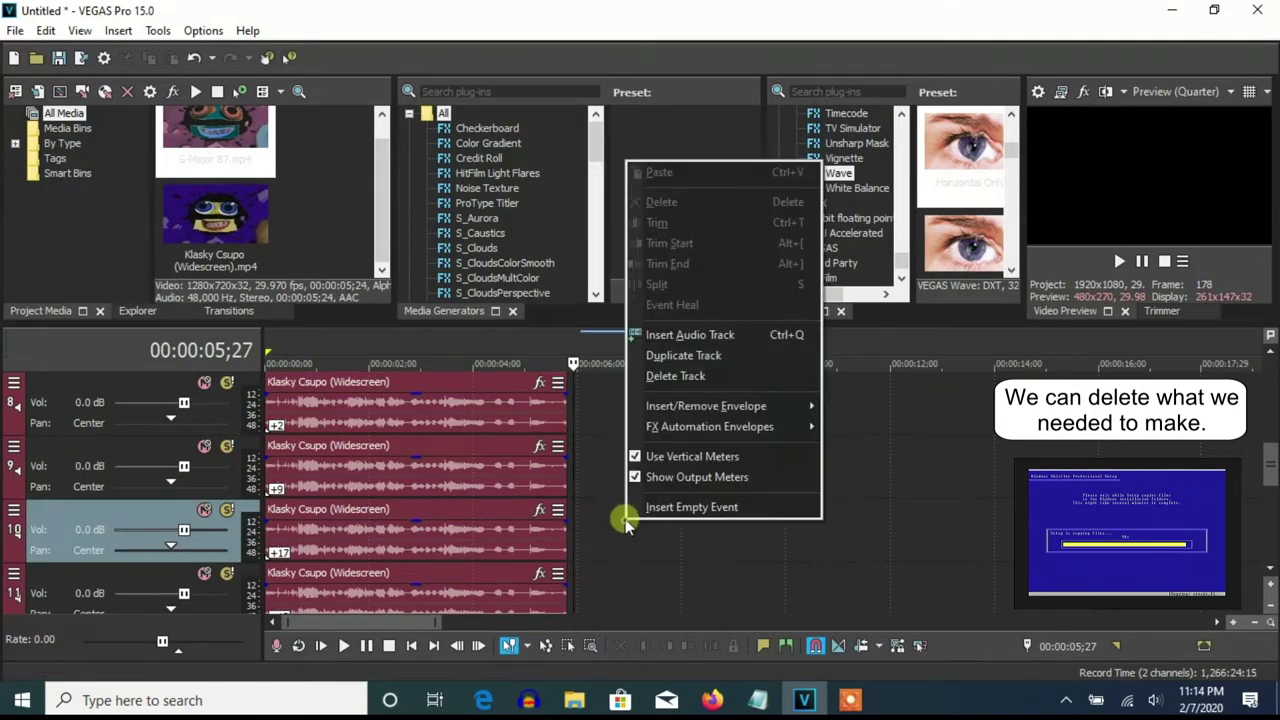
left_click(623, 369)
right_click(629, 514)
left_click(640, 369)
right_click(629, 487)
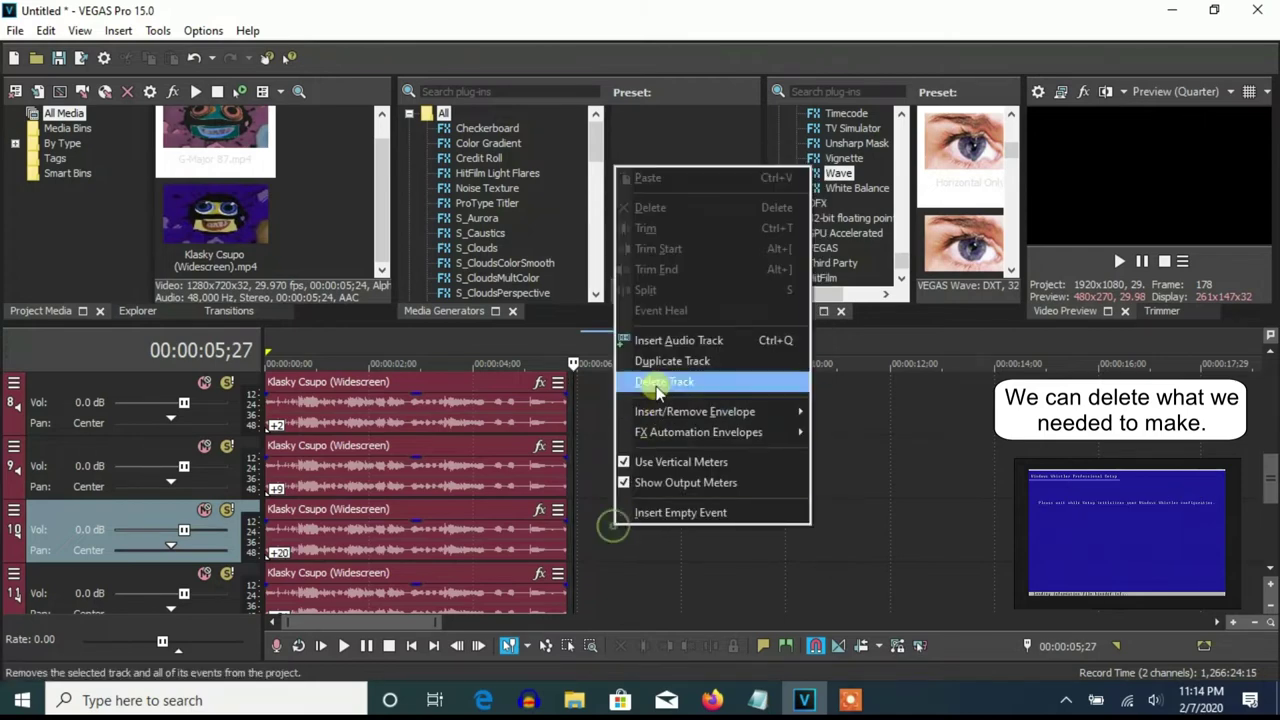
left_click(645, 372)
right_click(634, 490)
left_click(651, 374)
right_click(603, 527)
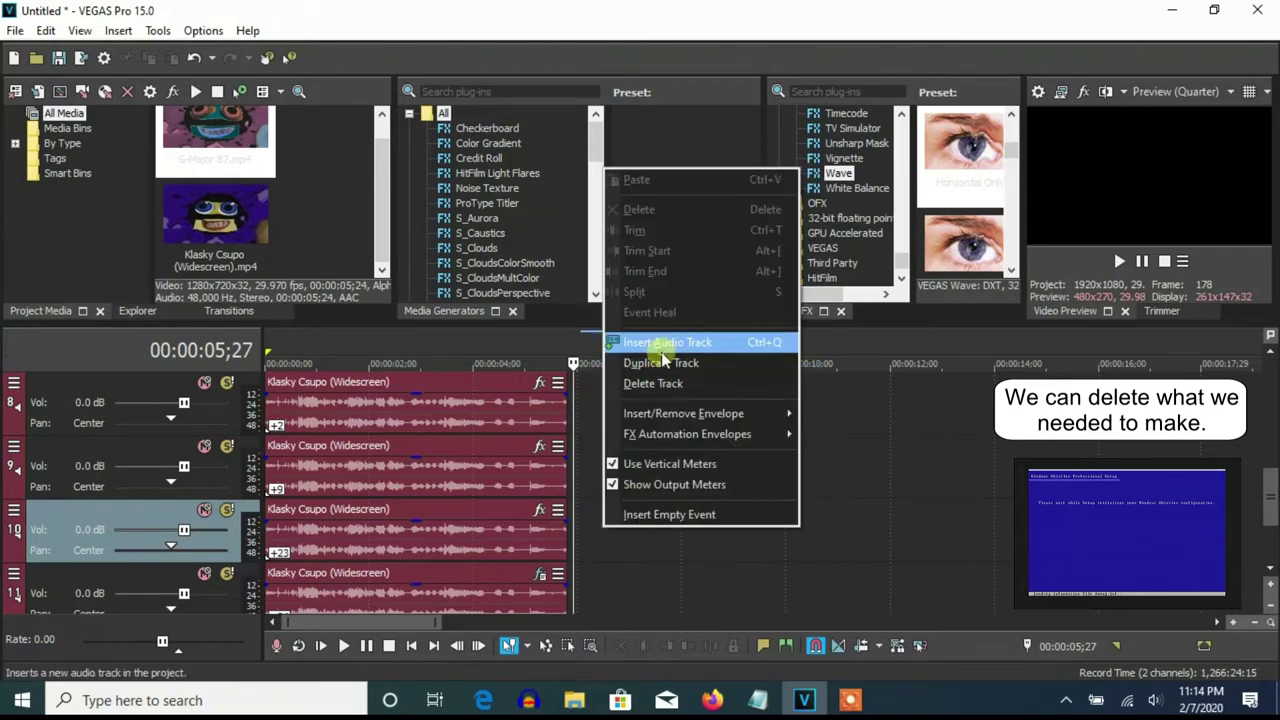
left_click(651, 383)
right_click(615, 470)
left_click(660, 326)
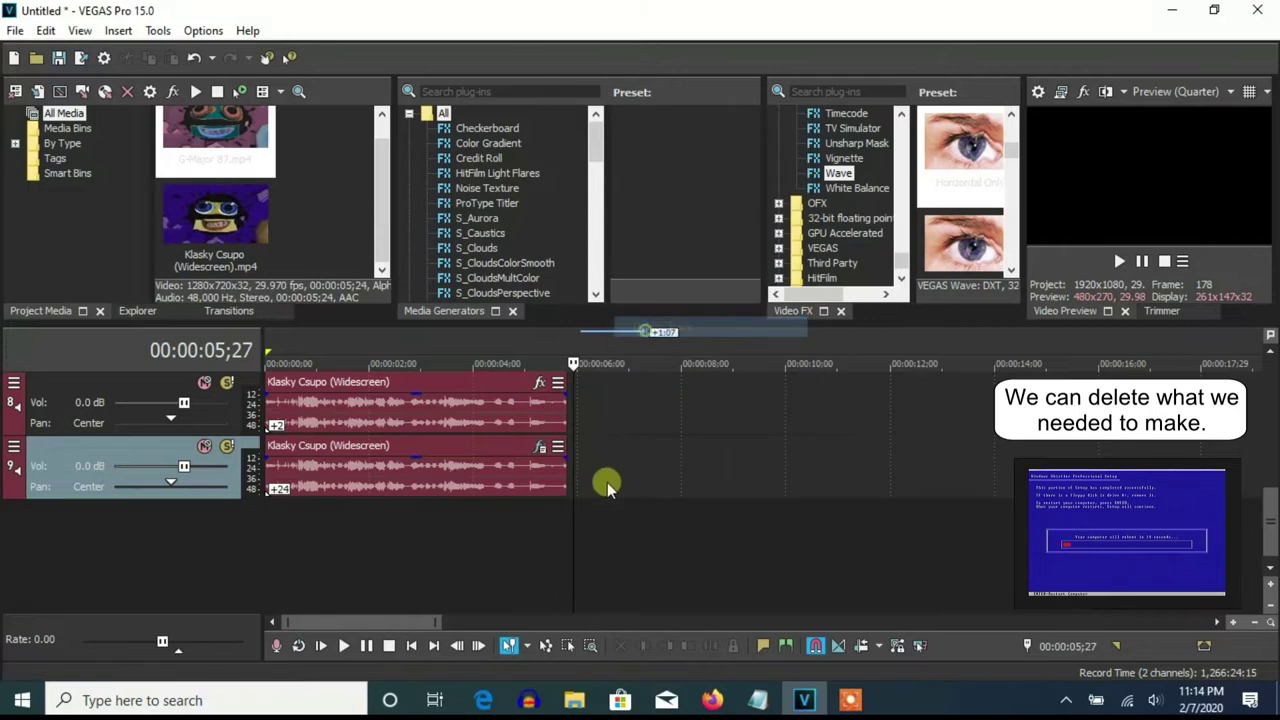
right_click(608, 474)
left_click(636, 328)
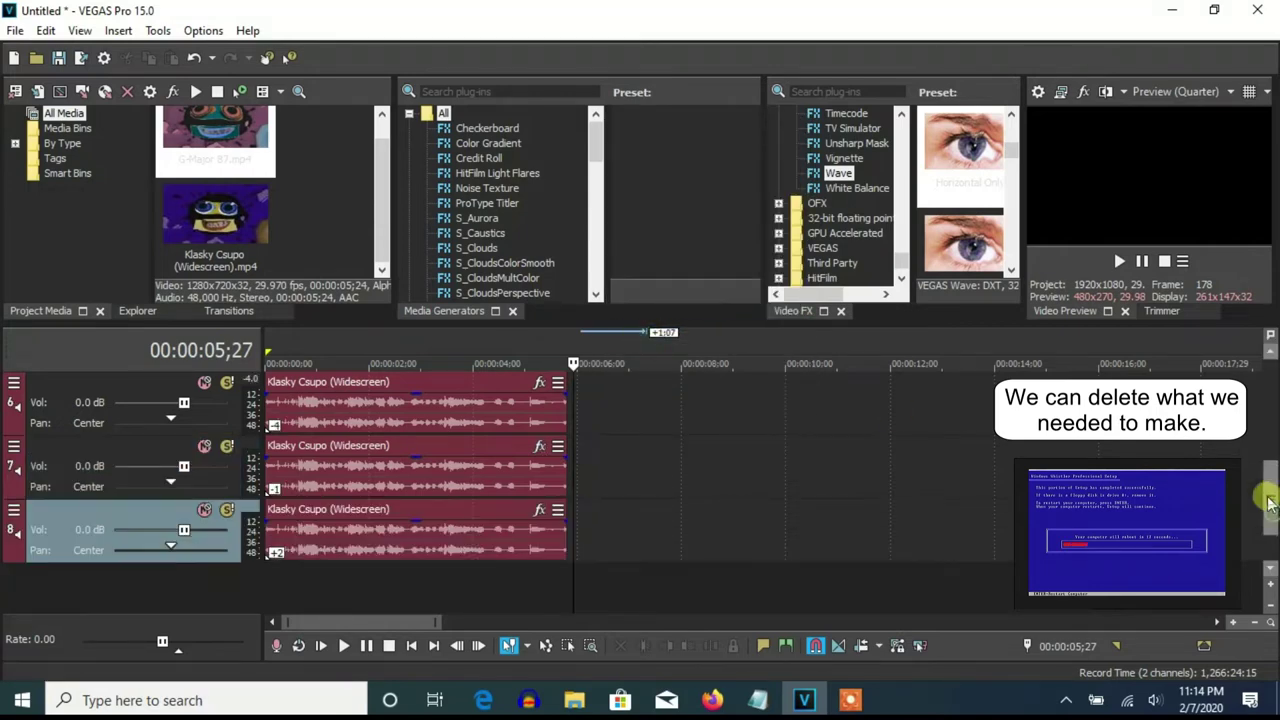
Step: Delete the remaining audio tracks that hold only a Klasky Csupo event, keeping the two tracks with G-Major 87 audio
right_click(709, 486)
left_click(731, 338)
right_click(620, 490)
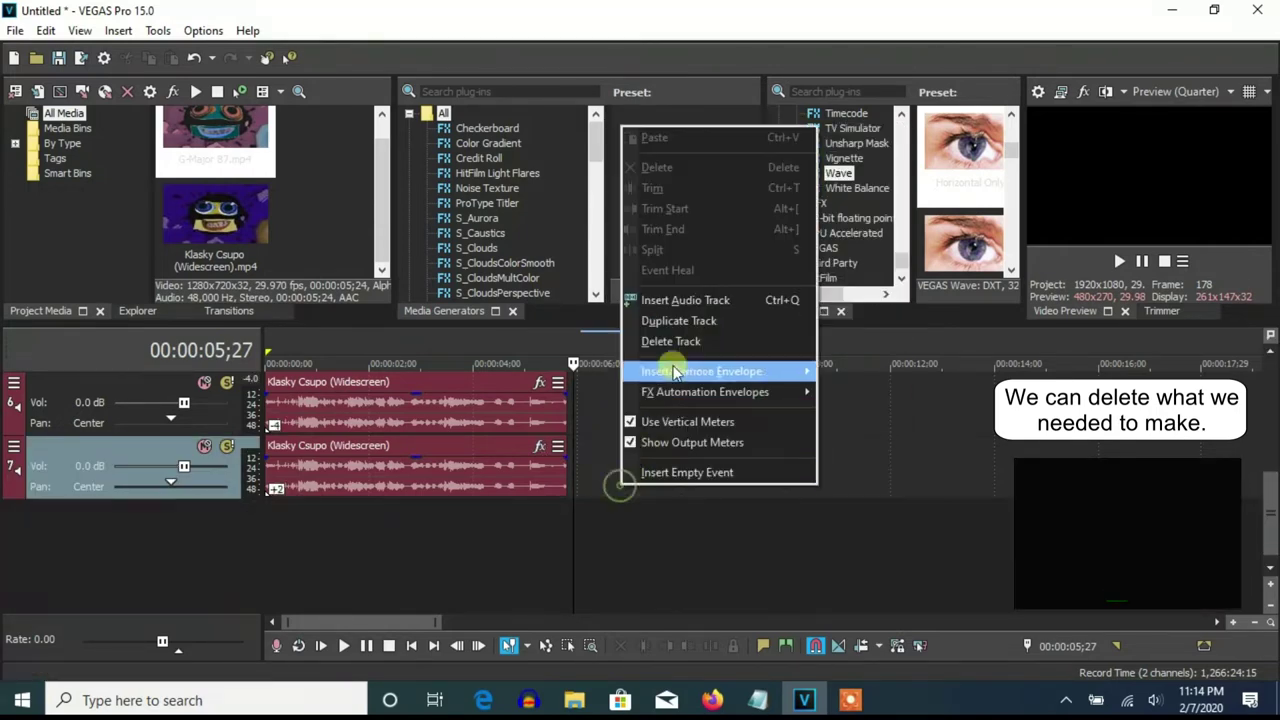
left_click(663, 340)
right_click(612, 467)
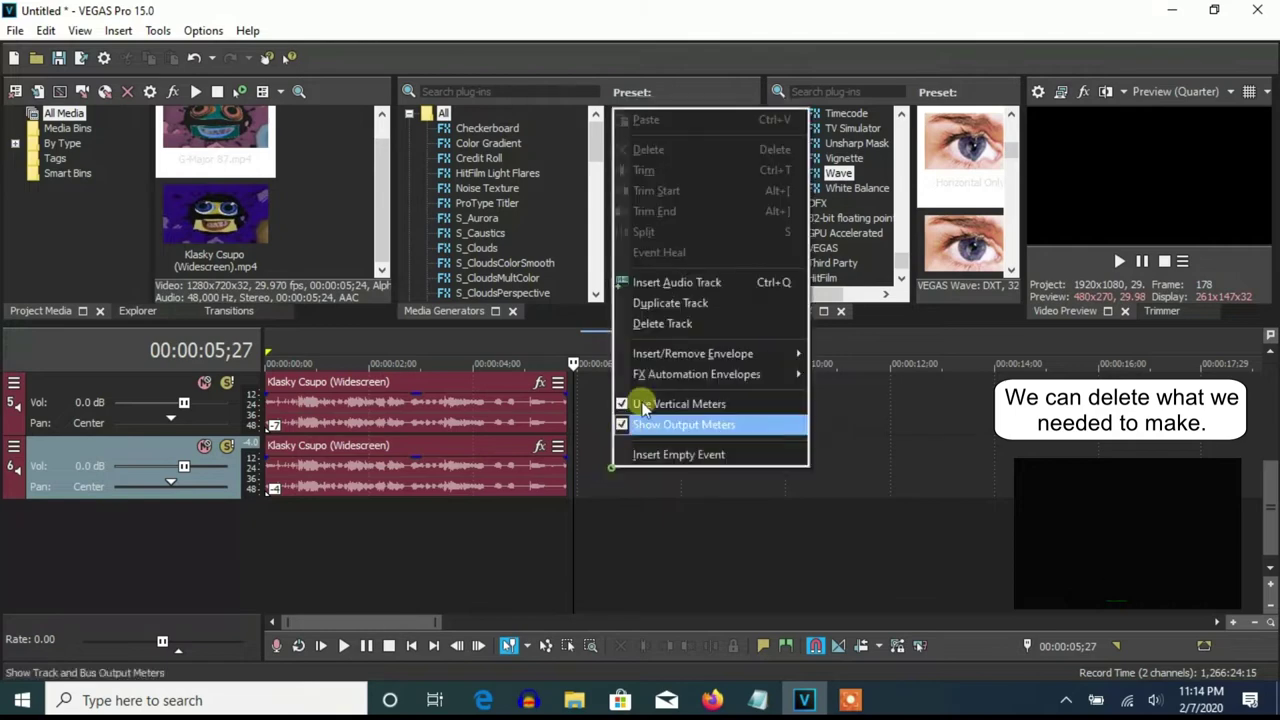
left_click(660, 323)
left_click_drag(1268, 510, 1268, 495)
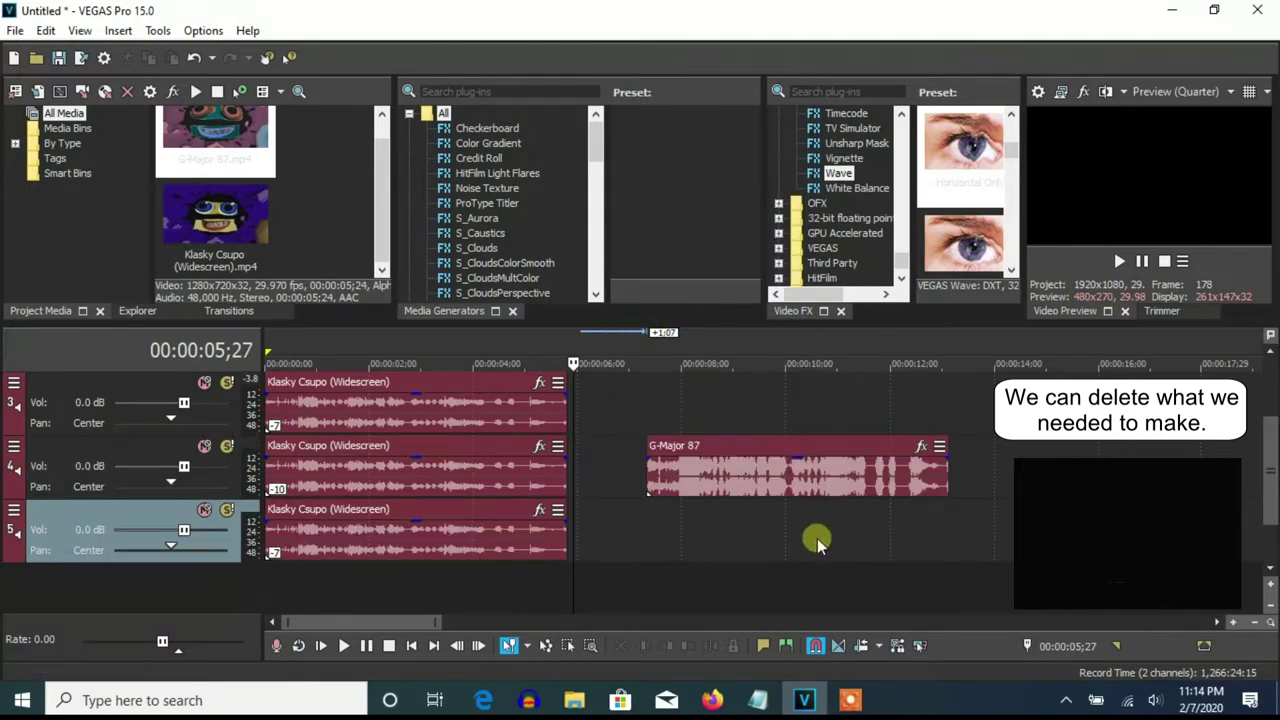
left_click_drag(1268, 440, 1268, 420)
right_click(778, 592)
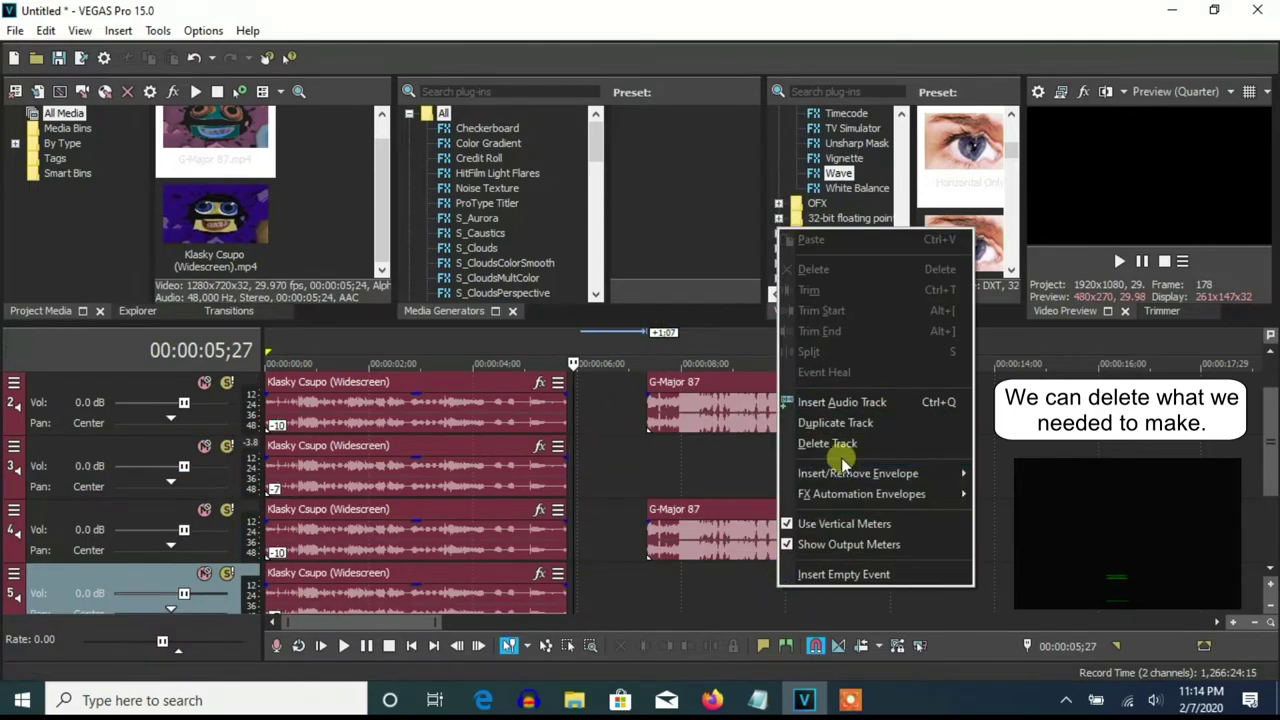
left_click(835, 443)
right_click(692, 478)
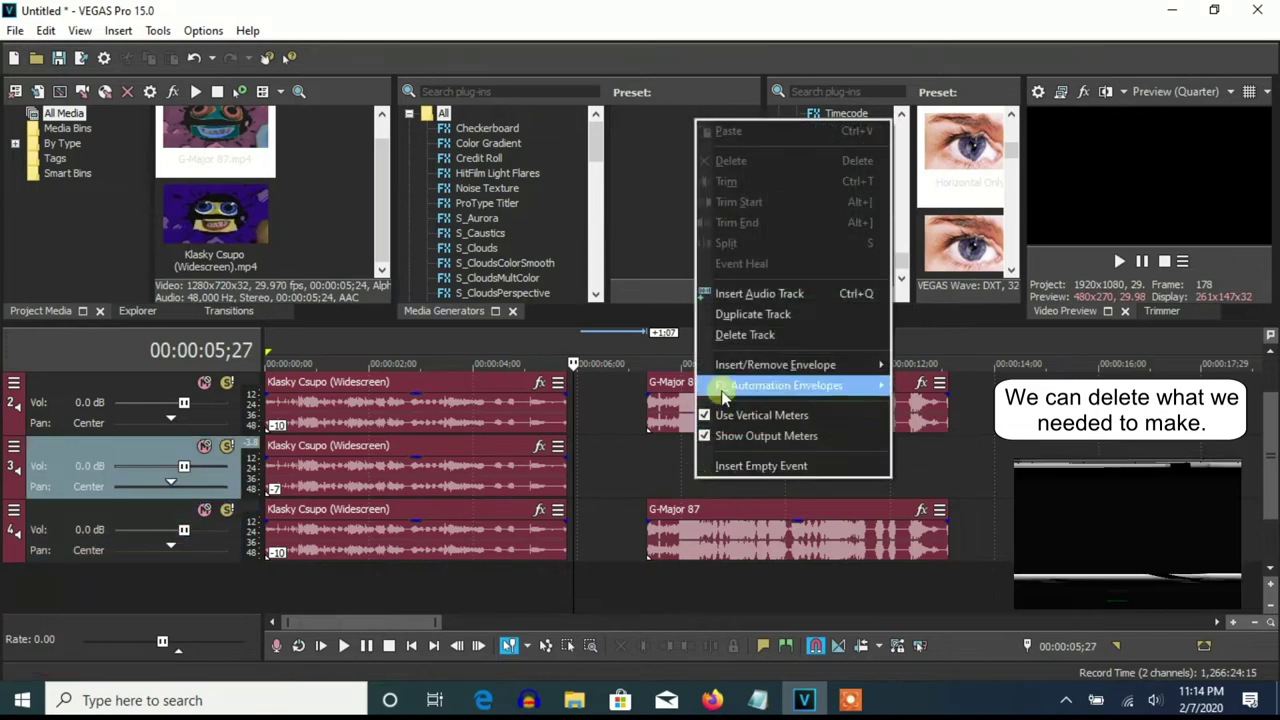
left_click(740, 335)
Step: Replace the remaining Klasky Csupo events with the G-Major 87 video and both its audio events at the start of the timeline
left_click(345, 468)
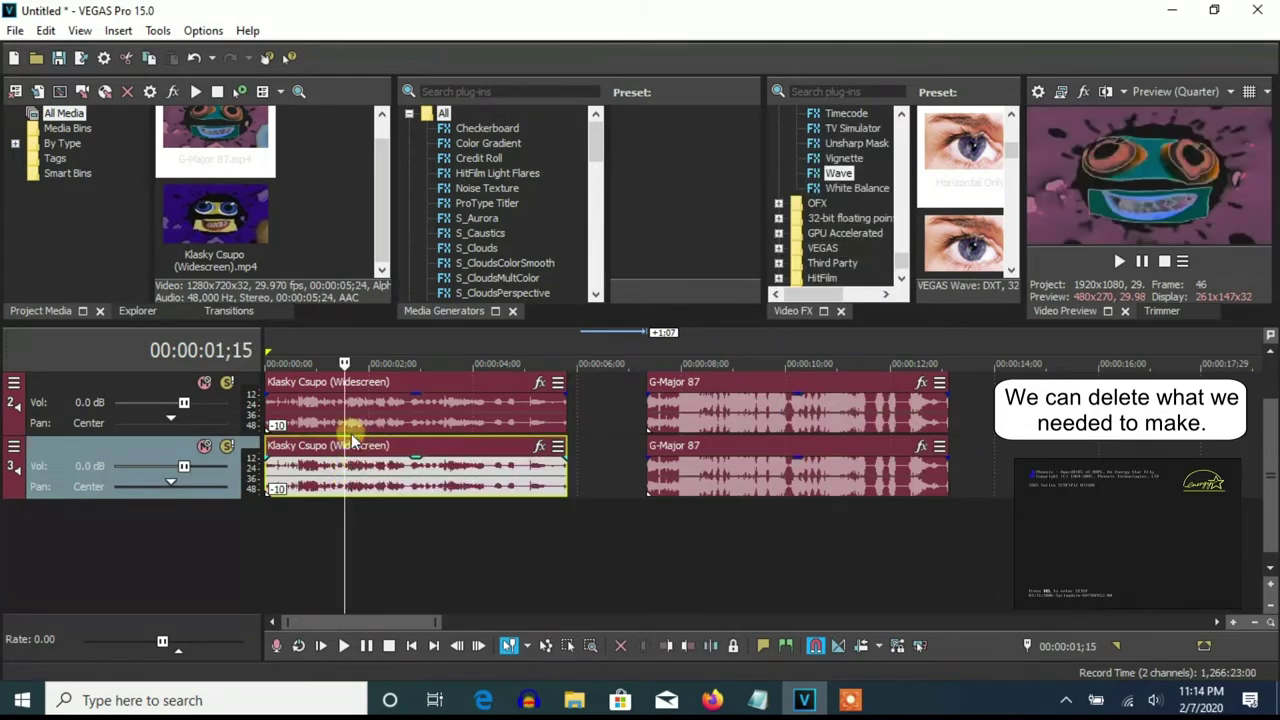
key("Delete")
left_click_drag(1272, 458, 1272, 400)
left_click(409, 405)
key("Delete")
left_click_drag(714, 414, 335, 415)
left_click_drag(725, 548, 329, 528)
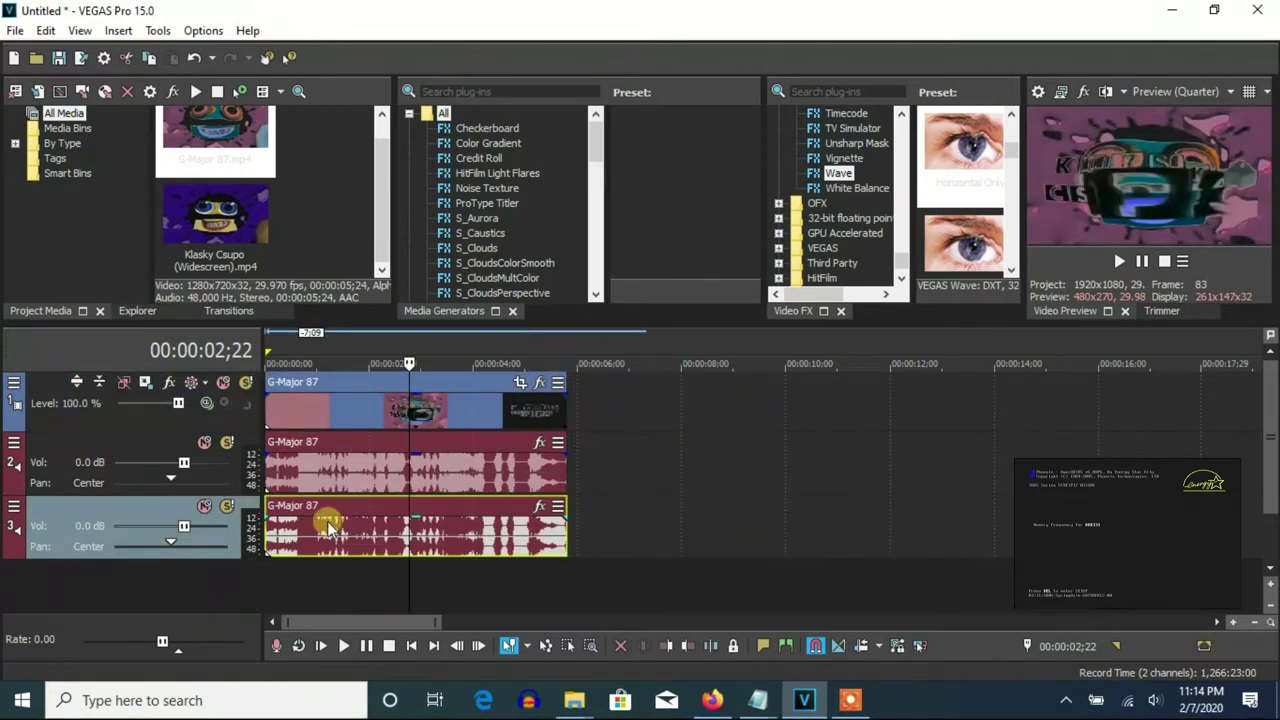
Step: Add the Gradient Map effect with the G-Major 39/G-Major 54 preset to the G-Major 87 video event
right_click(360, 418)
left_click(500, 131)
left_click_drag(820, 133, 805, 265)
scroll(843, 173, "down", 10)
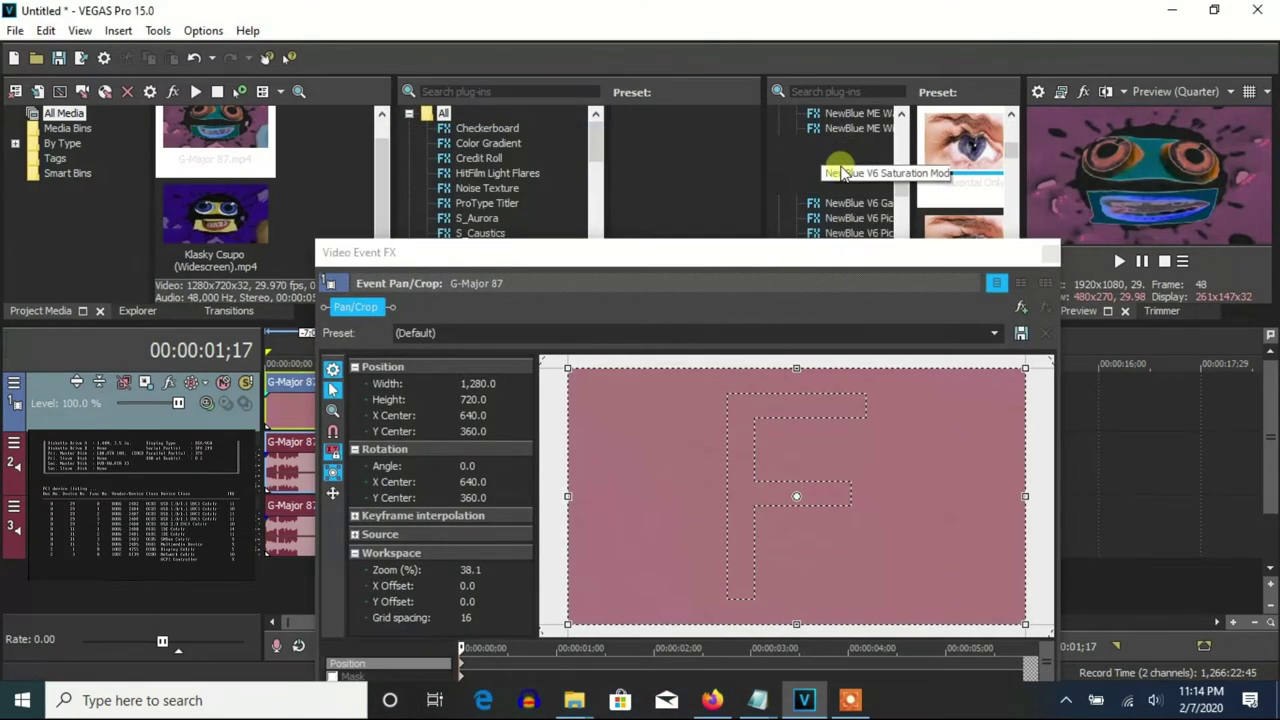
scroll(850, 180, "up", 8)
left_click_drag(870, 188, 994, 323)
left_click(994, 333)
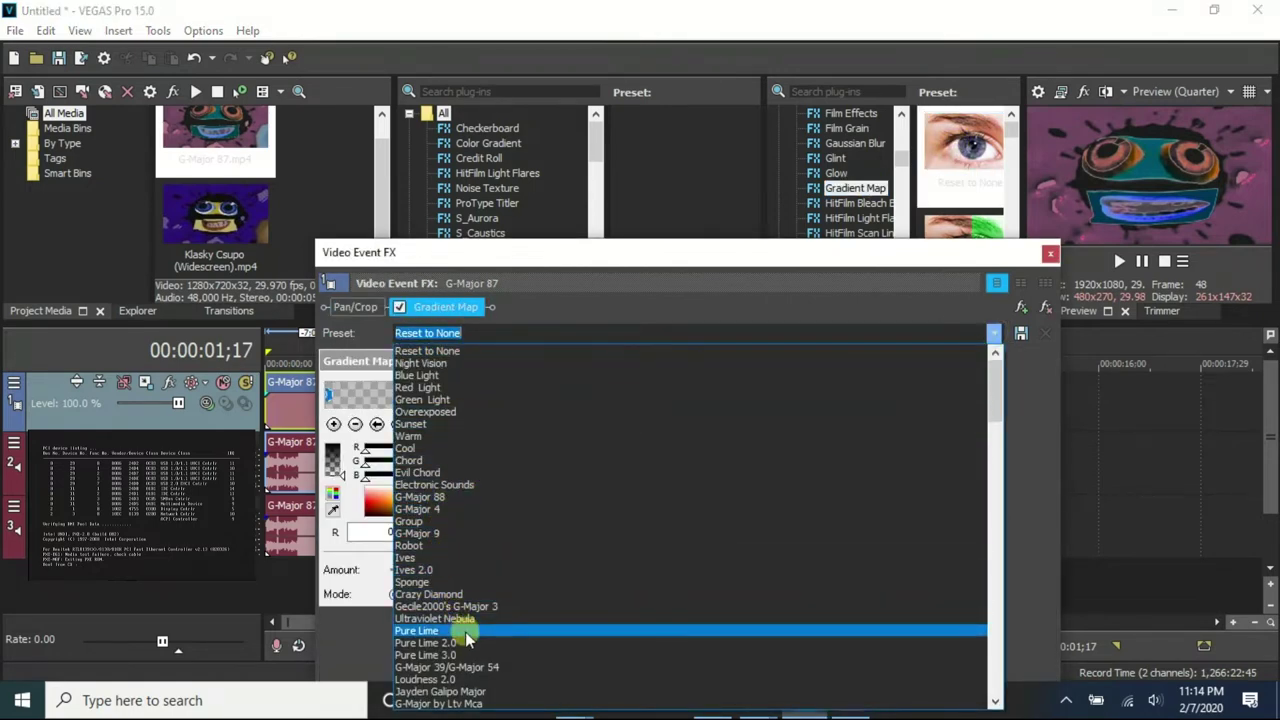
left_click(470, 666)
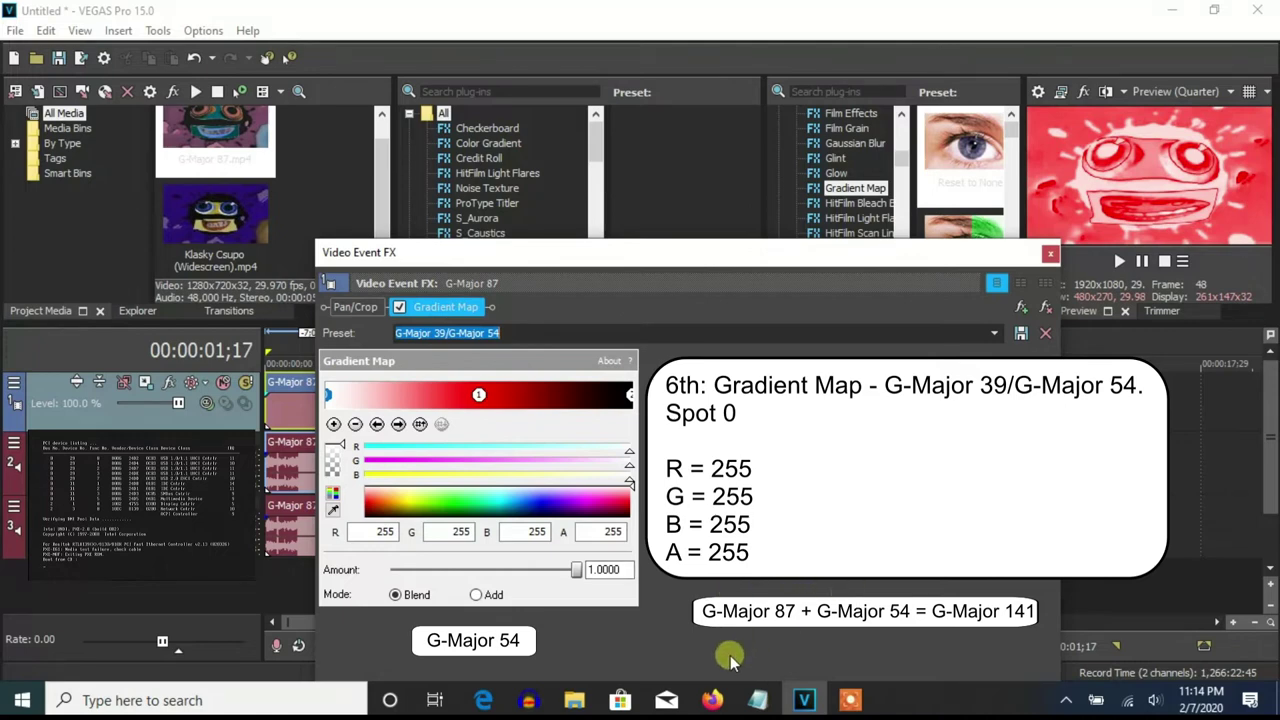
Step: Check the RGBA values of the Gradient Map's middle and last colour points, and close the effect settings
left_click(478, 397)
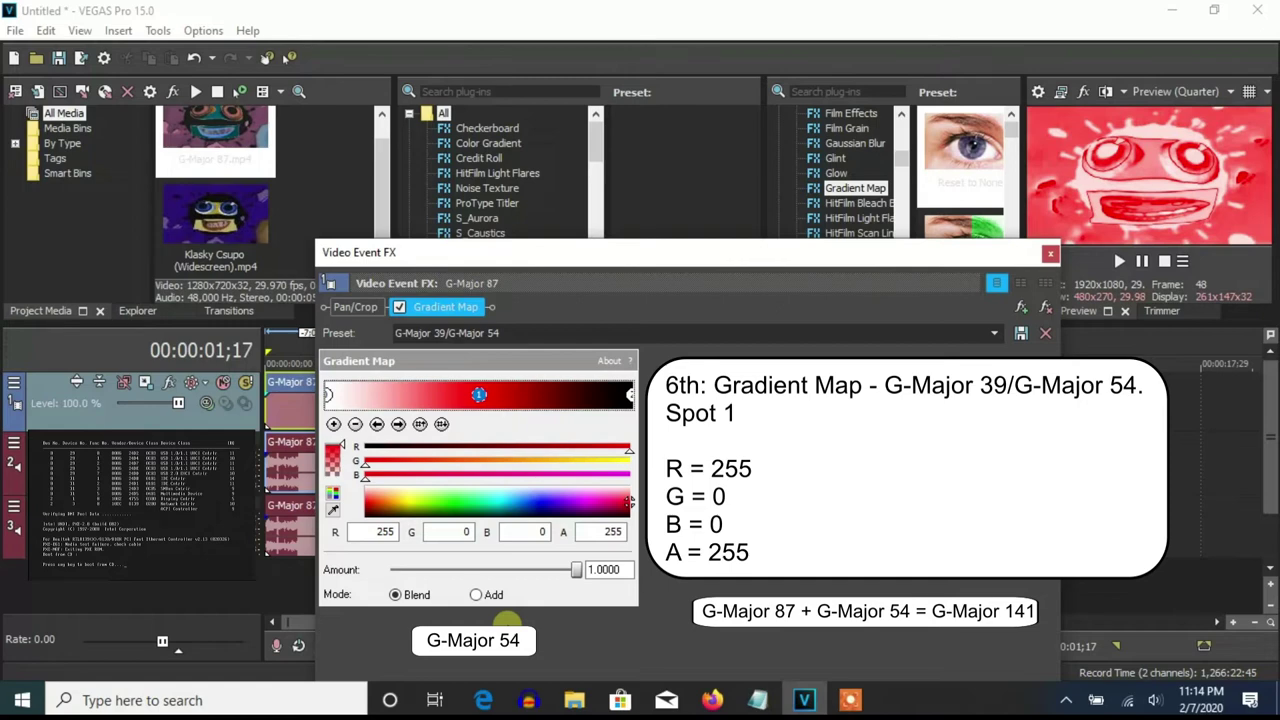
left_click(629, 396)
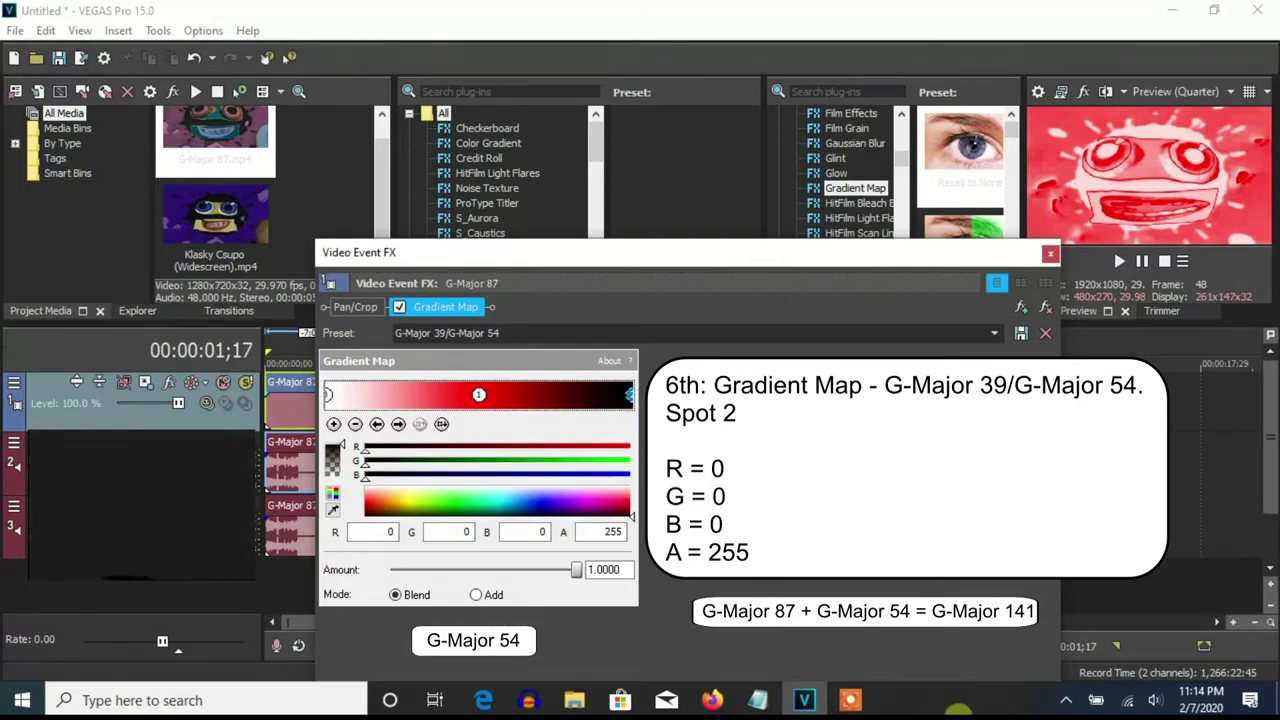
left_click(1050, 255)
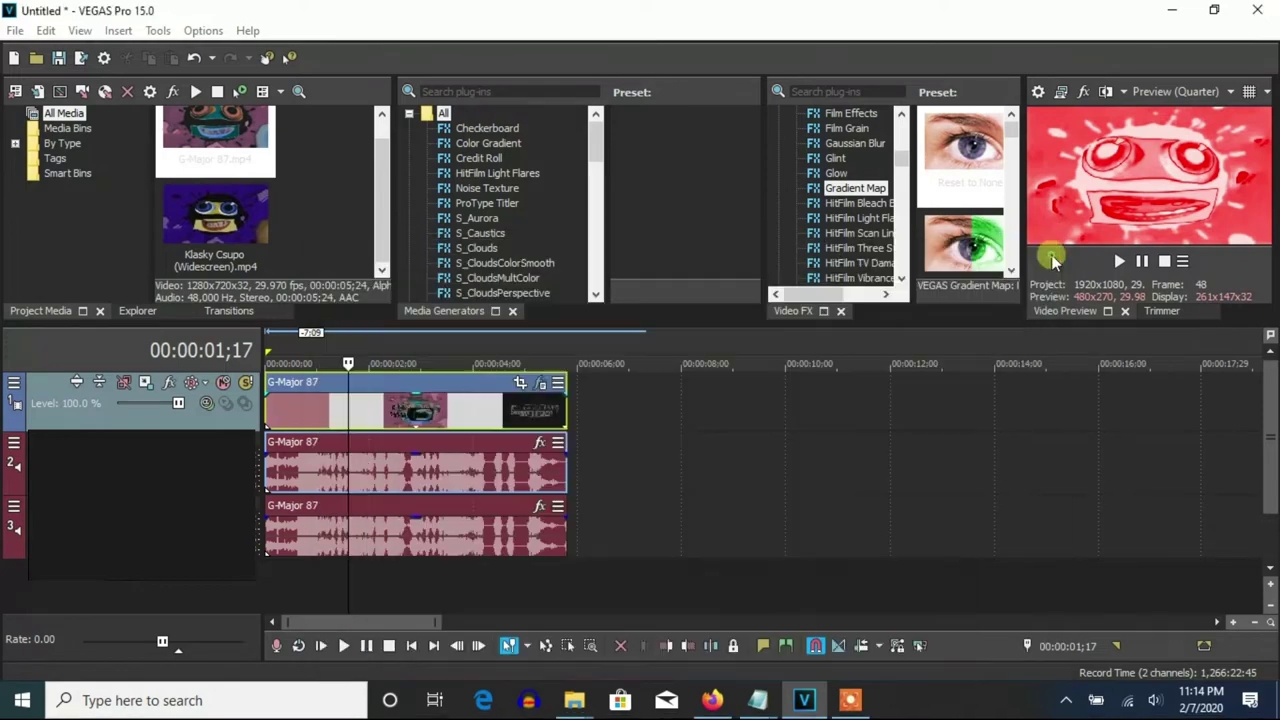
Step: Set the first G-Major 87 audio event to élastique time stretch with Pro attributes and a pitch change of 5
right_click(456, 466)
left_click(505, 673)
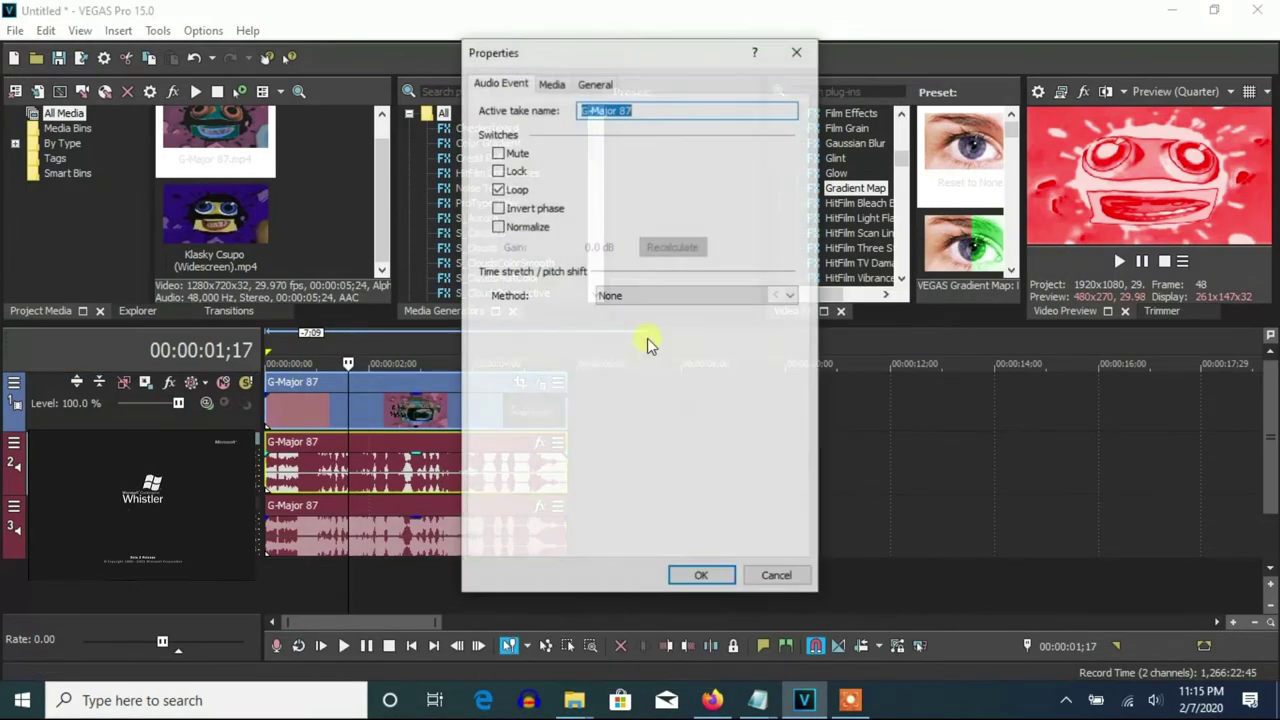
left_click(629, 294)
left_click(611, 320)
left_click(740, 394)
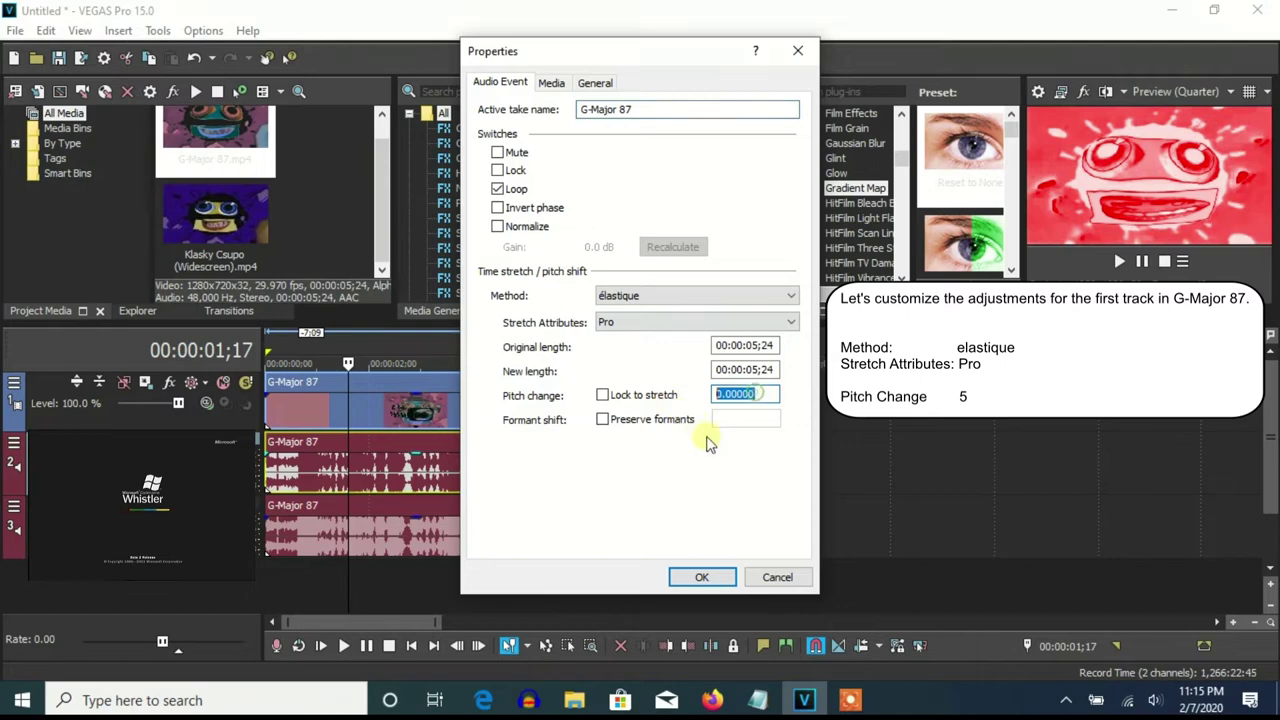
left_click(698, 578)
Step: Set the second G-Major 87 audio event to élastique time stretch with Pro attributes and a pitch change of 10
right_click(490, 528)
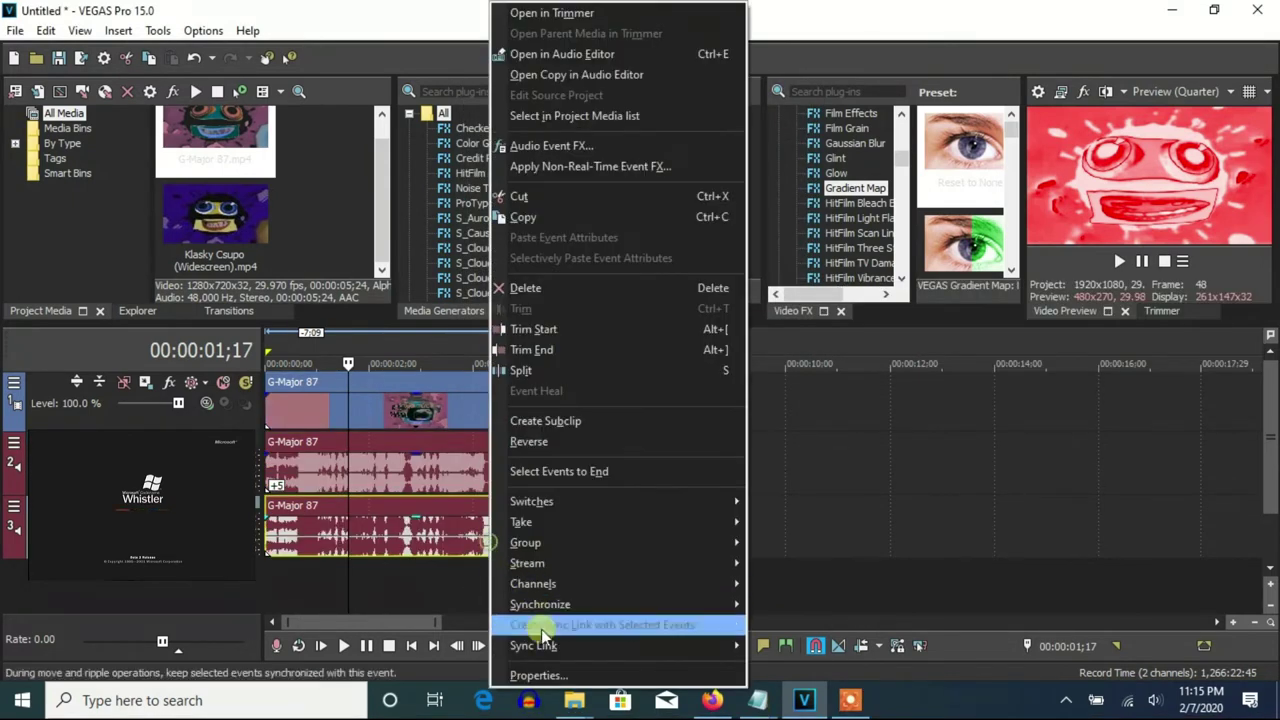
left_click(505, 672)
left_click(638, 297)
left_click(603, 318)
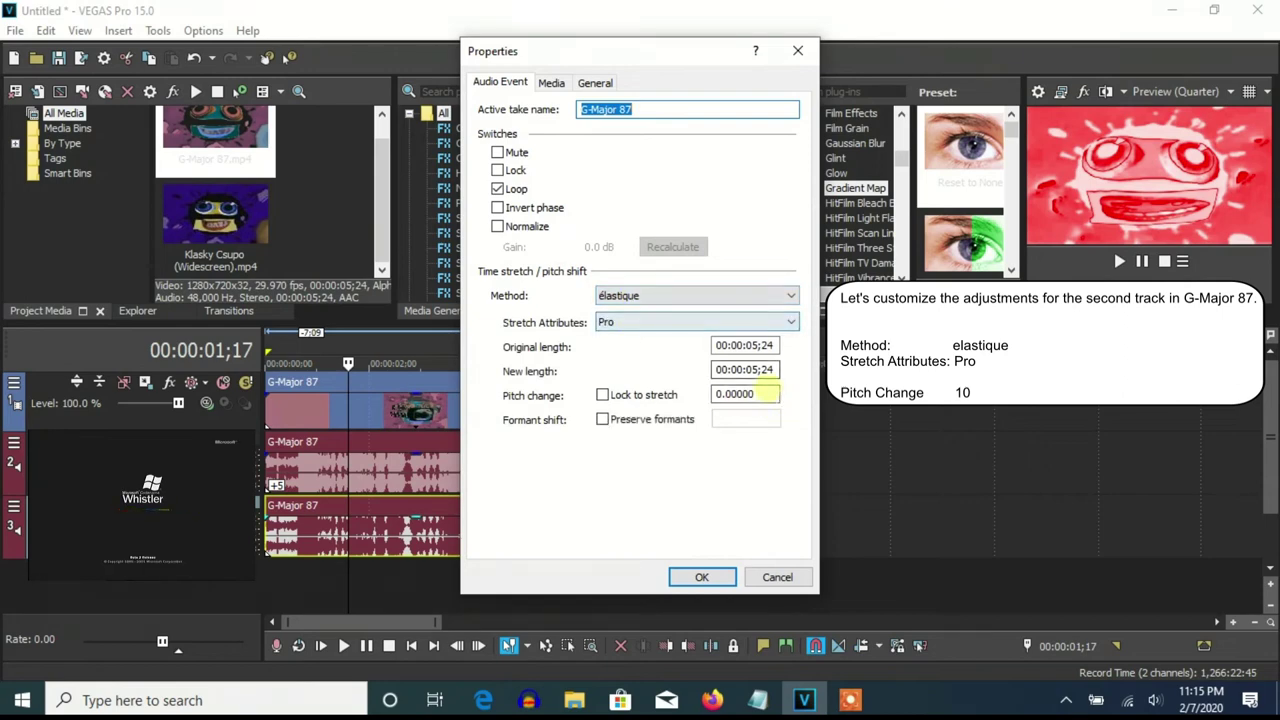
type("10")
key("Tab")
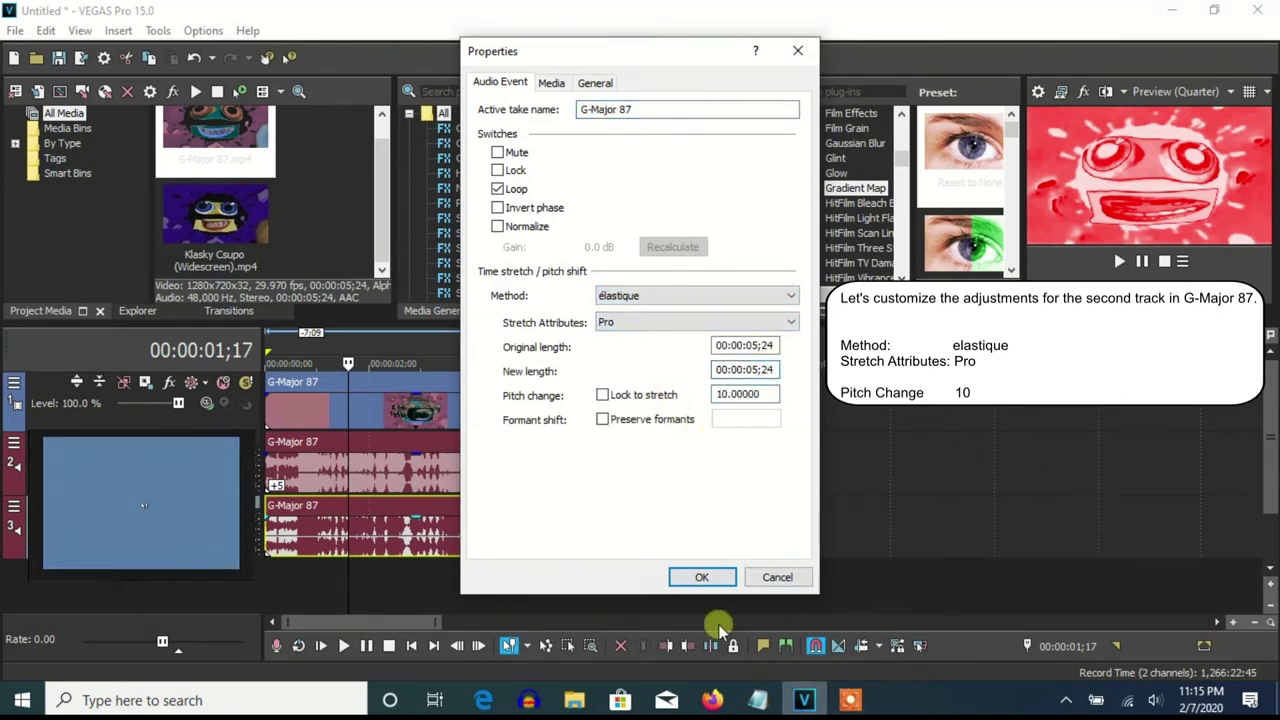
left_click(680, 578)
Step: Duplicate the second G-Major 87 audio track with the copy's pitch change set to 14.19, and play the result
right_click(746, 516)
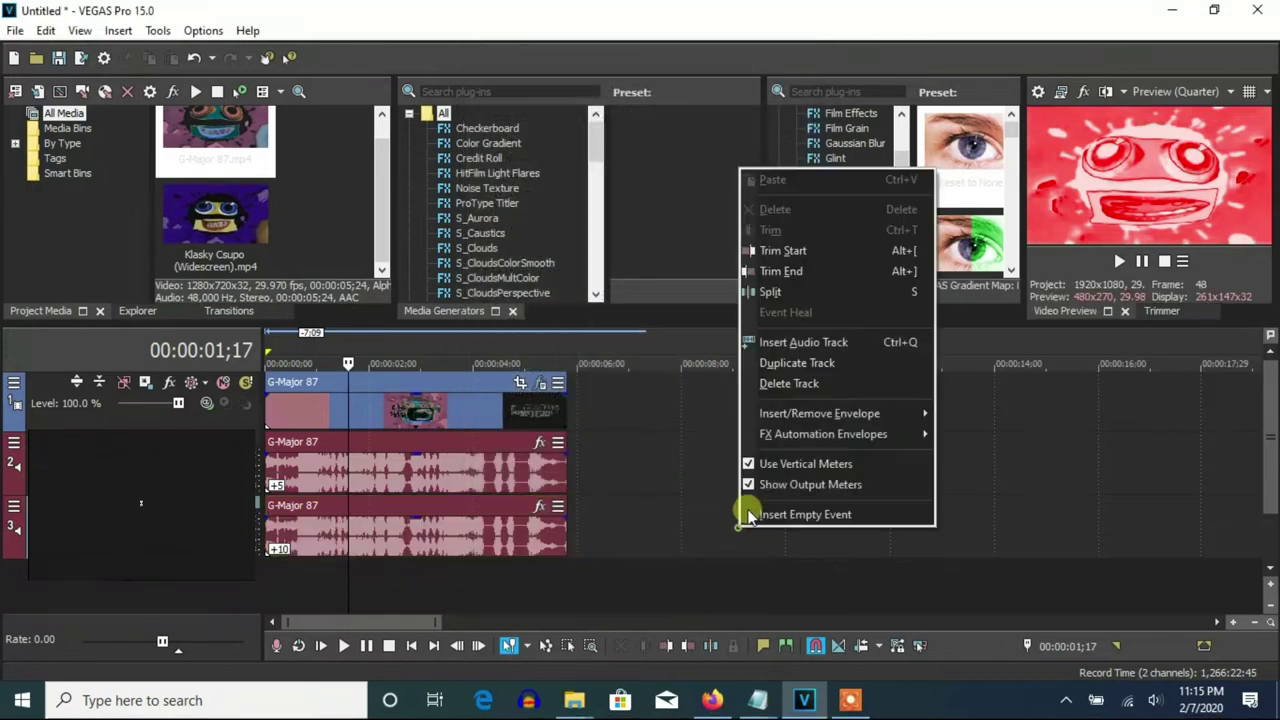
left_click(777, 362)
right_click(437, 605)
left_click(486, 651)
left_click(762, 394)
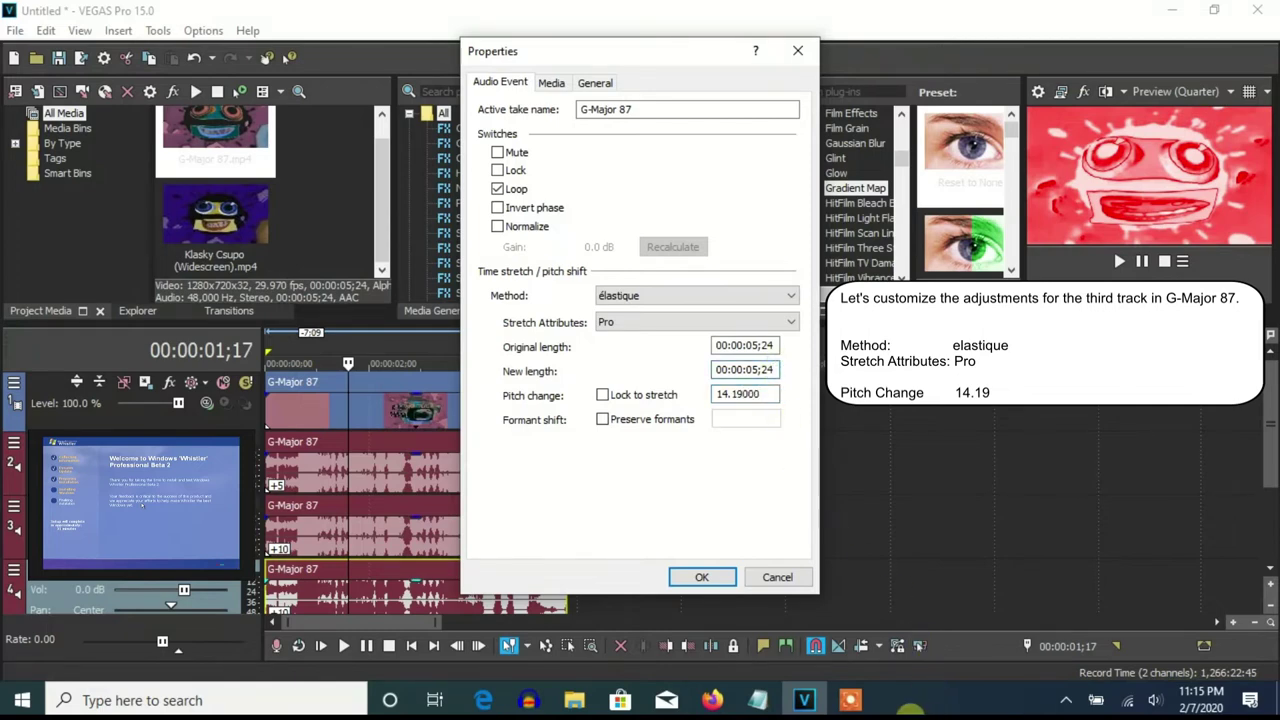
left_click(700, 578)
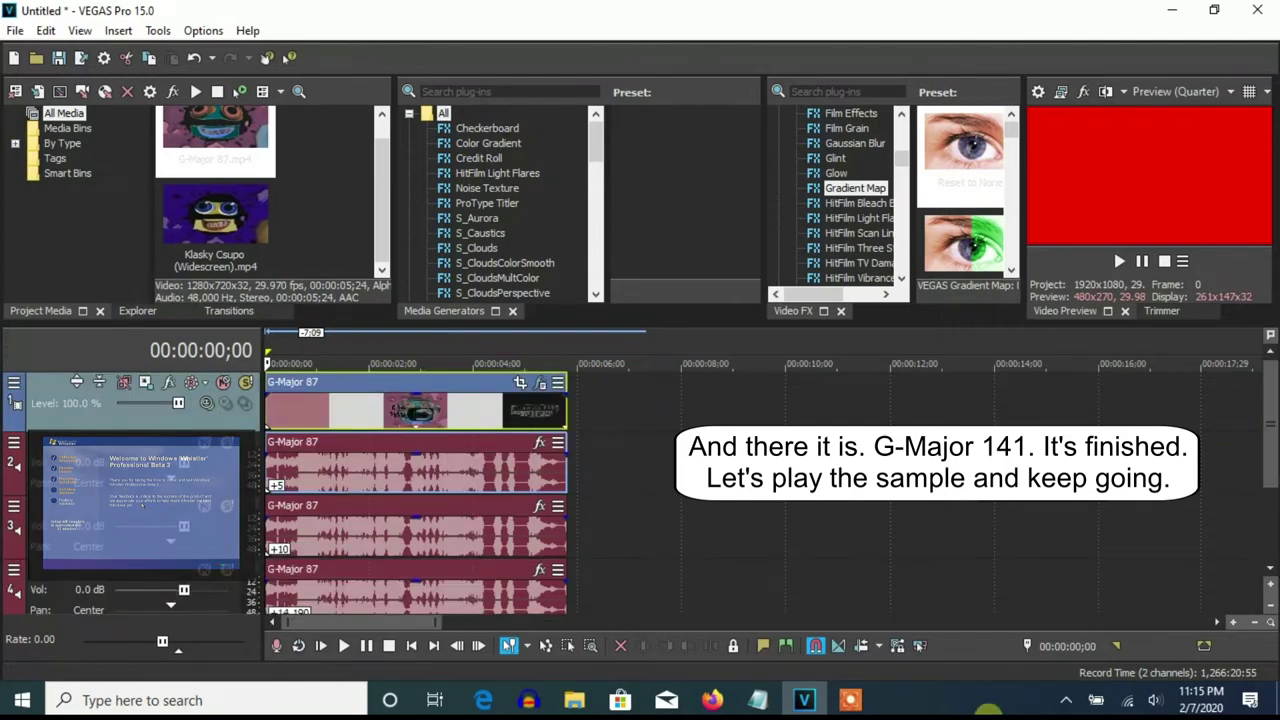
left_click(1119, 261)
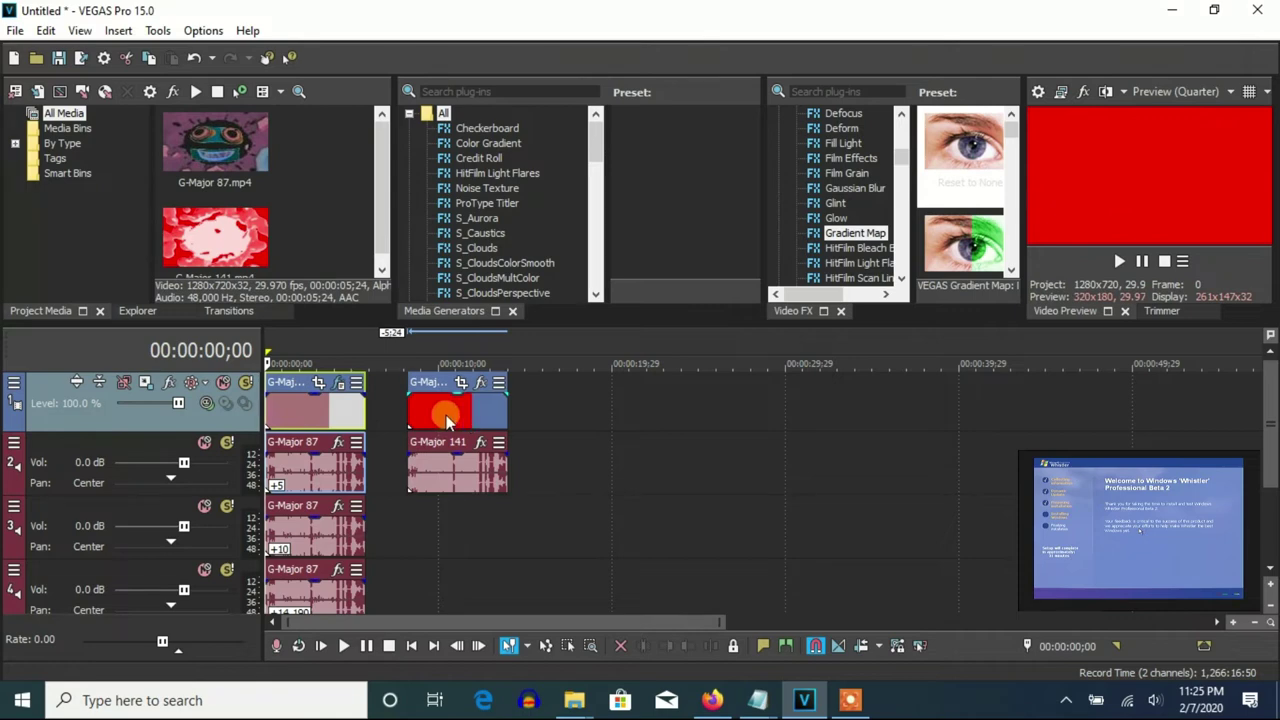
Step: Delete the G-Major 87 video and audio events and move the G-Major 141 clip to the start of the timeline
right_click(308, 612)
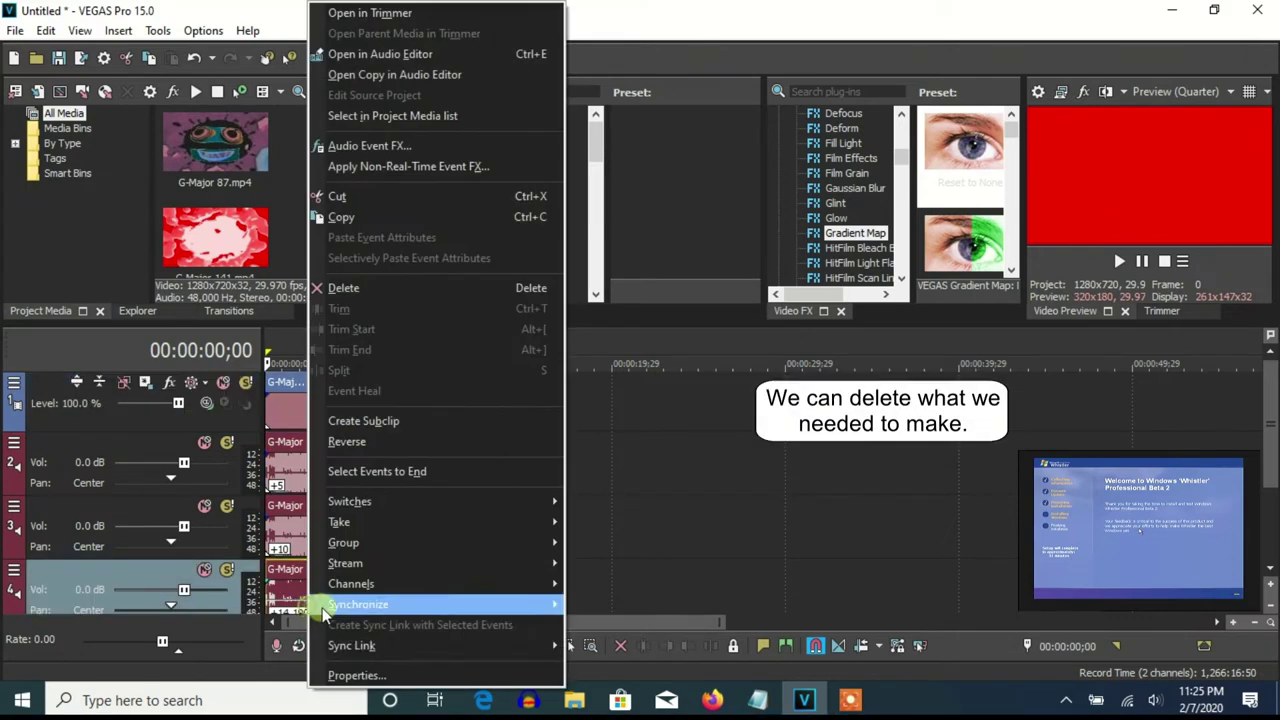
left_click(358, 298)
right_click(314, 528)
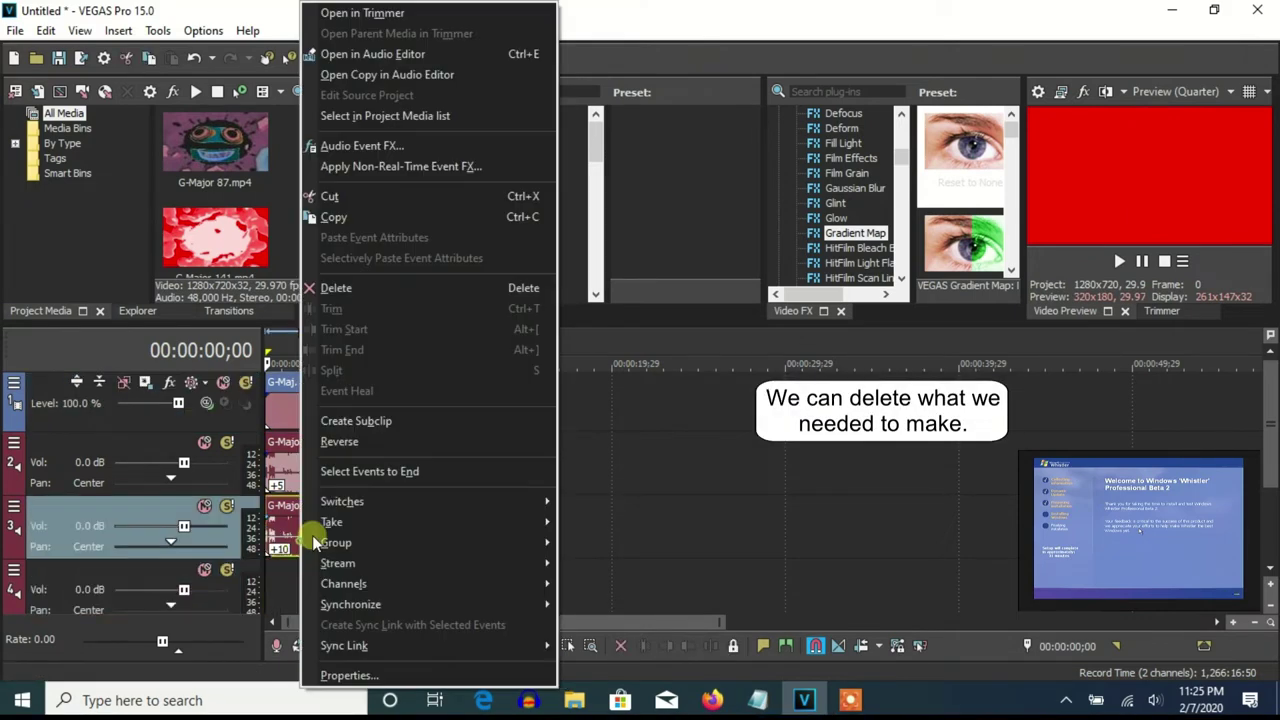
left_click(334, 289)
left_click(282, 428)
key("Delete")
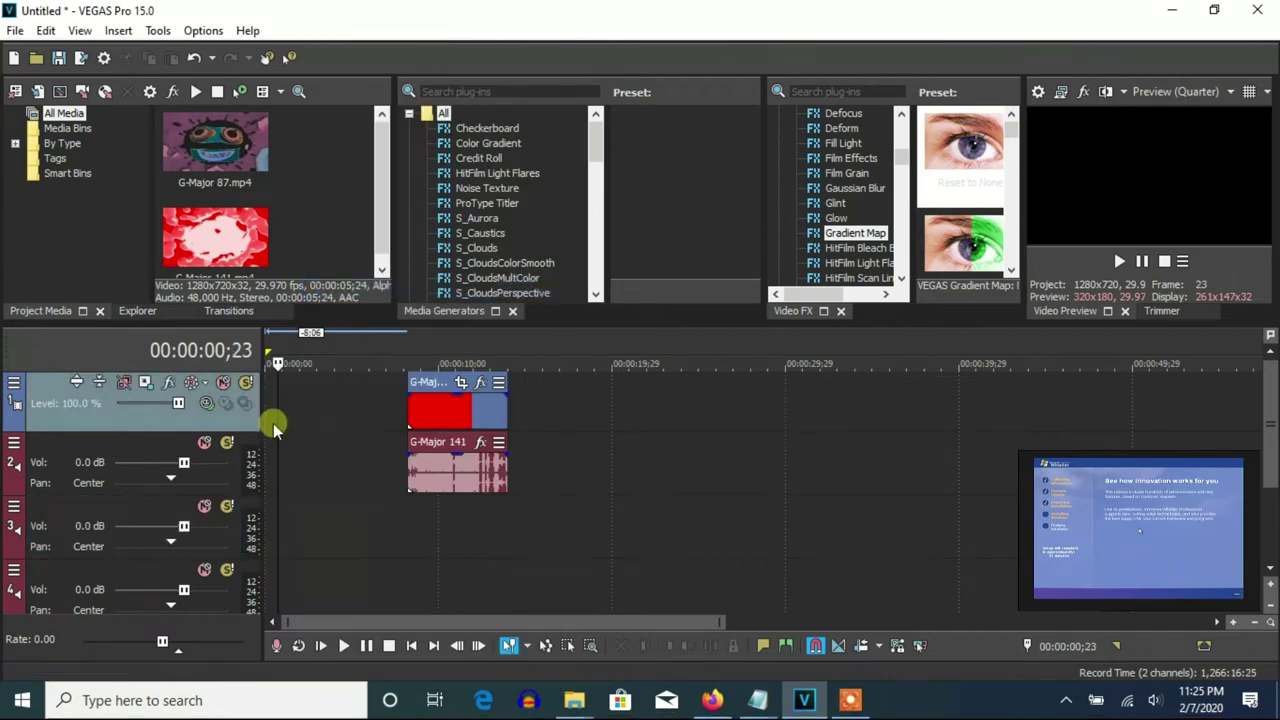
left_click_drag(439, 410, 296, 408)
Step: Add the HSL Adjust effect with the Max Saturation preset to the G-Major 141 video event
right_click(320, 408)
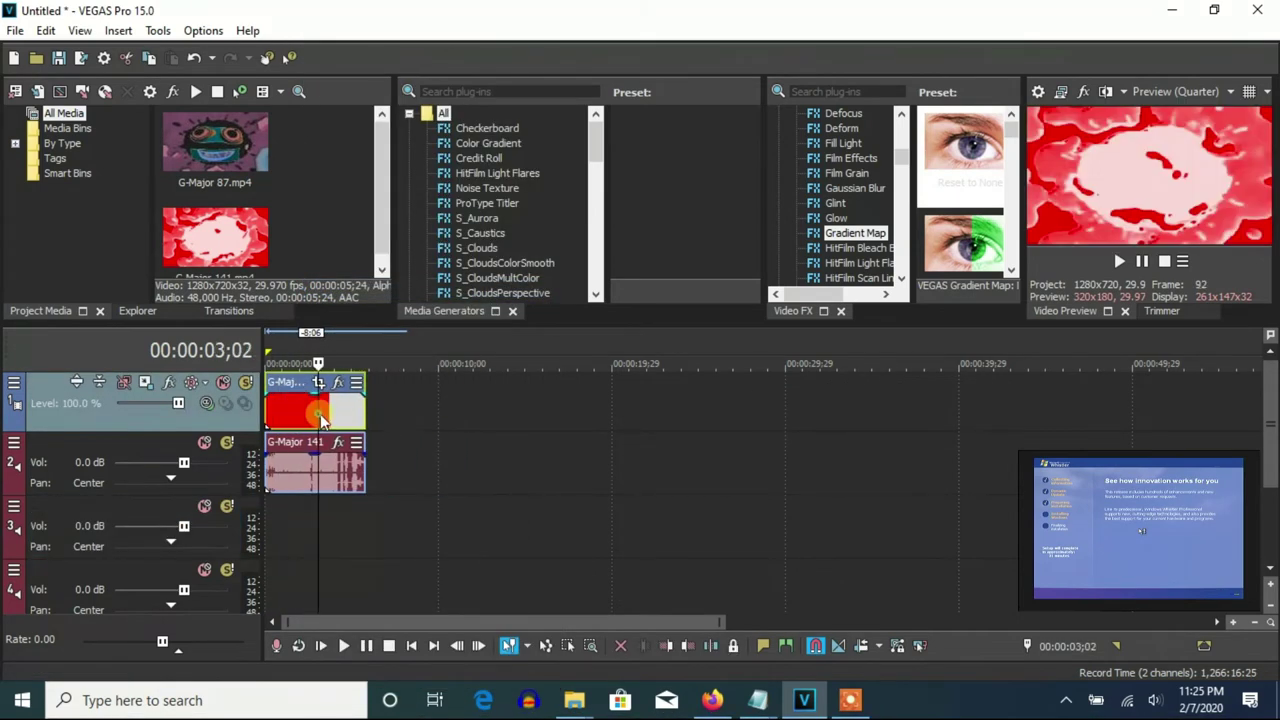
left_click(397, 151)
scroll(848, 198, "down", 1)
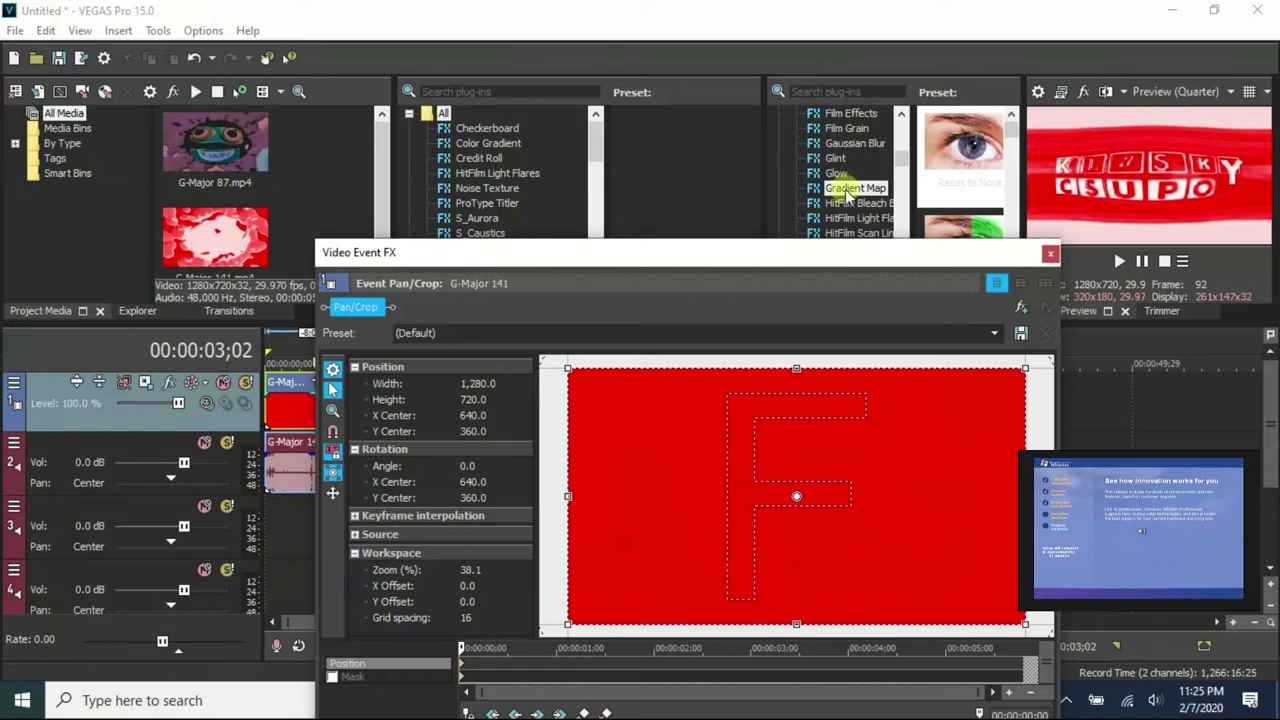
scroll(848, 207, "down", 3)
left_click(849, 173)
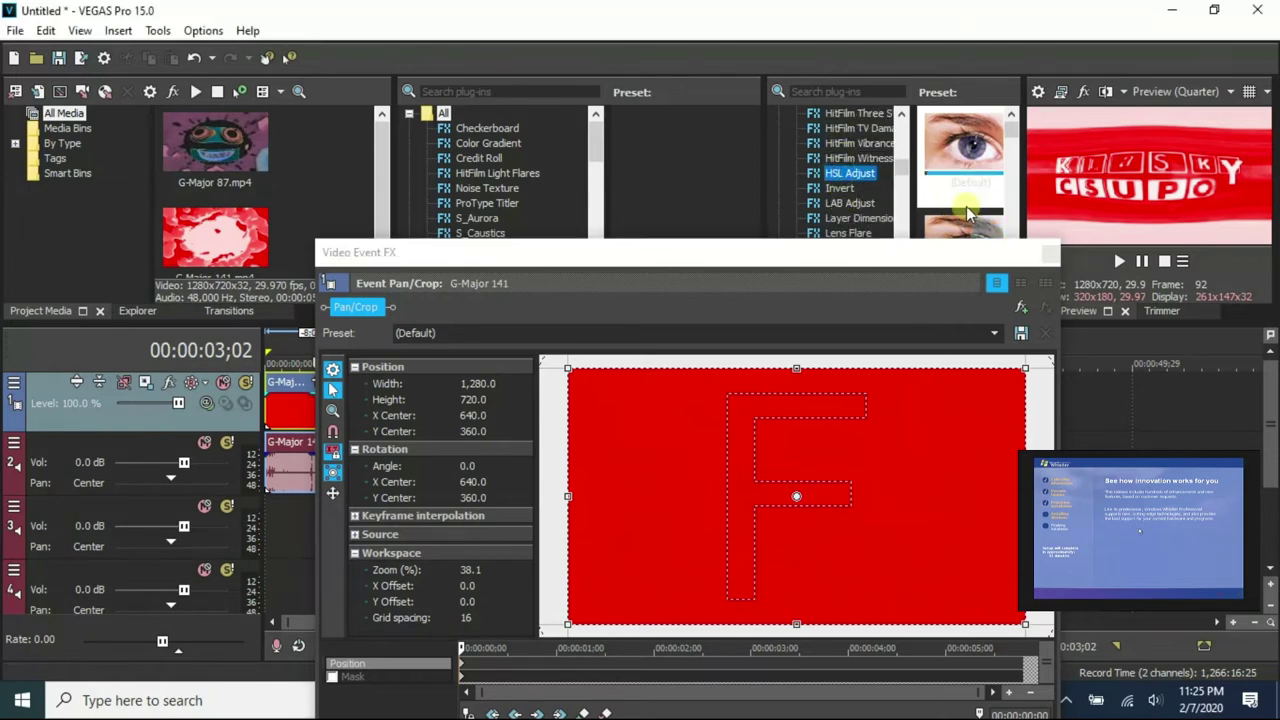
left_click_drag(969, 198, 766, 491)
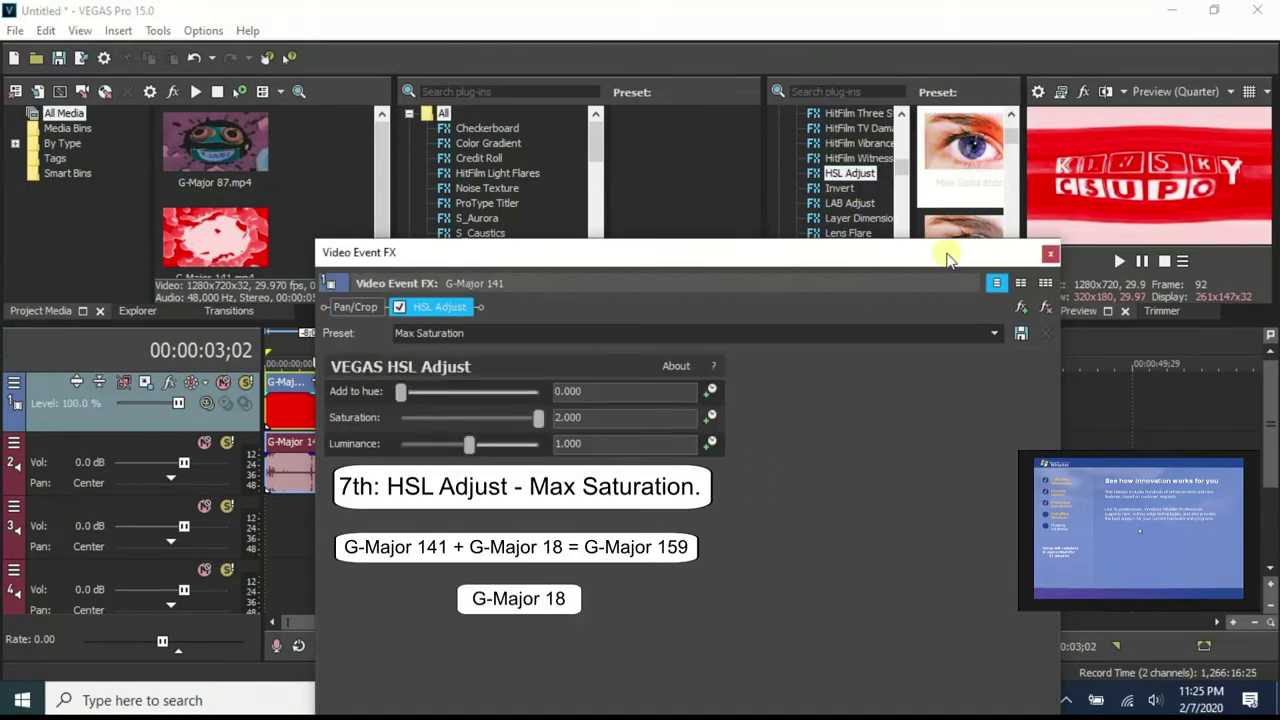
left_click(1050, 254)
Step: Set the G-Major 141 audio event's pitch change to -8 using the élastique method with Pro attributes
right_click(365, 487)
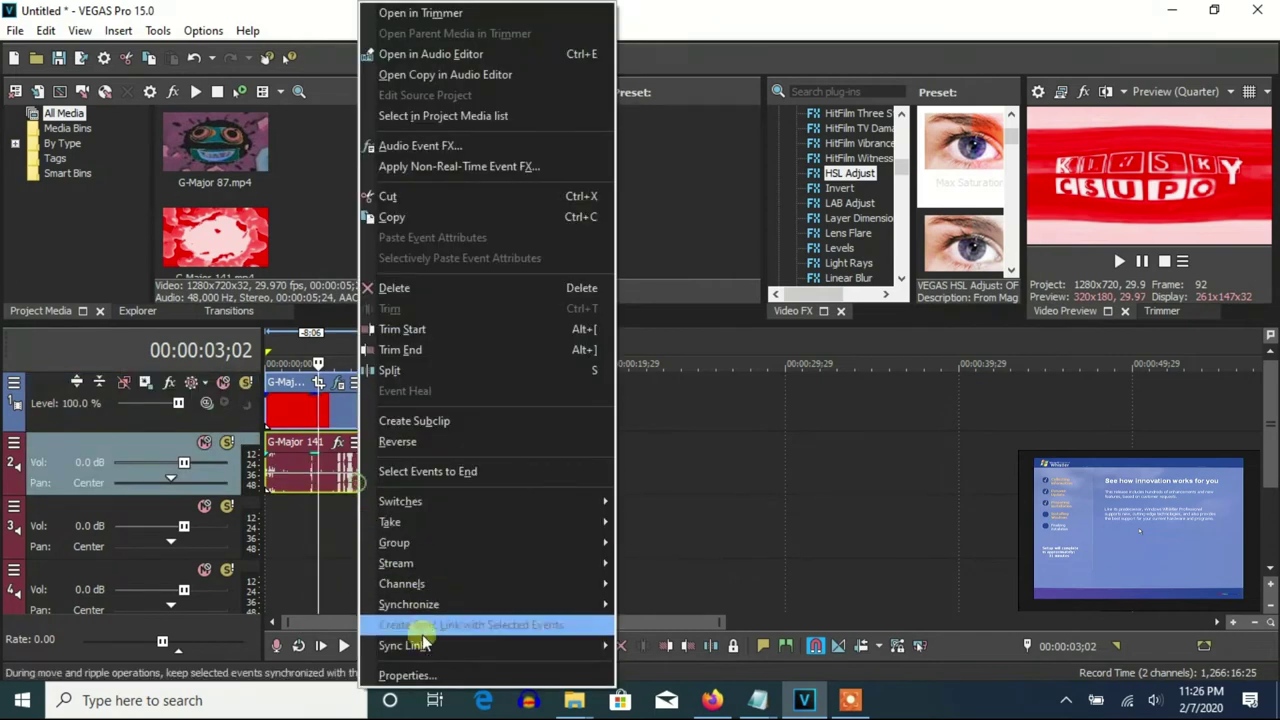
left_click(423, 674)
double_click(714, 394)
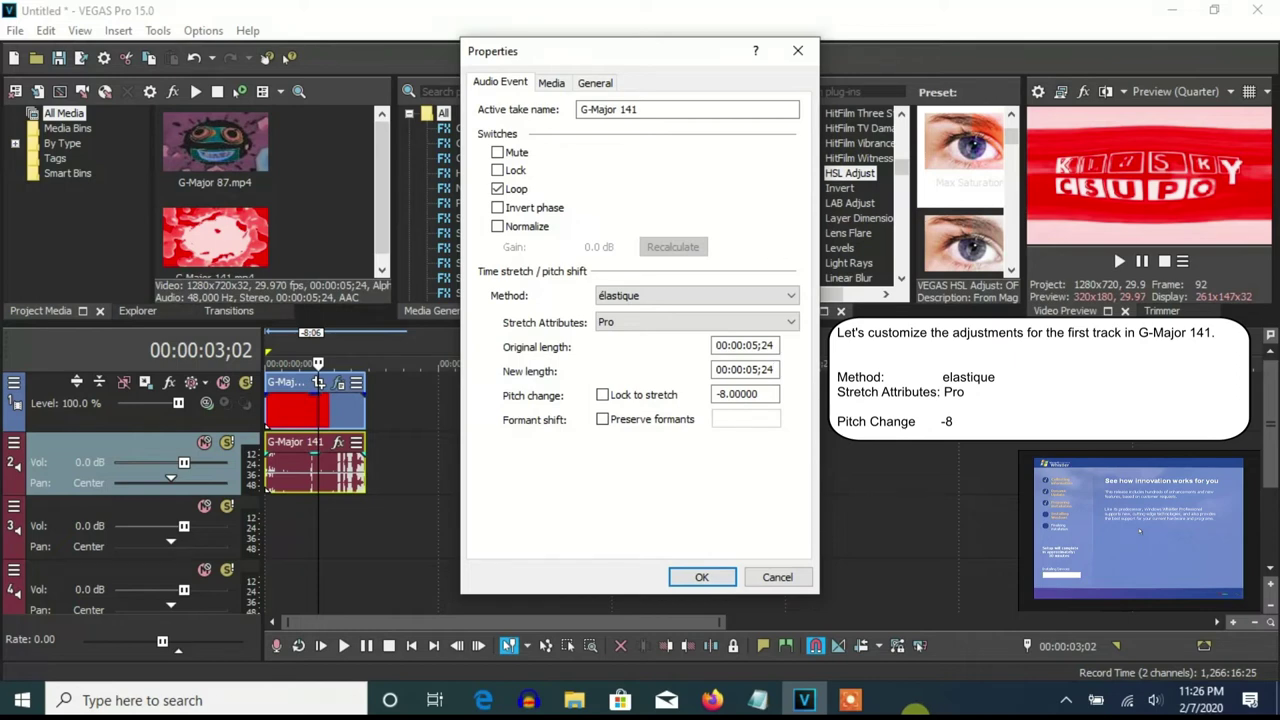
left_click(702, 578)
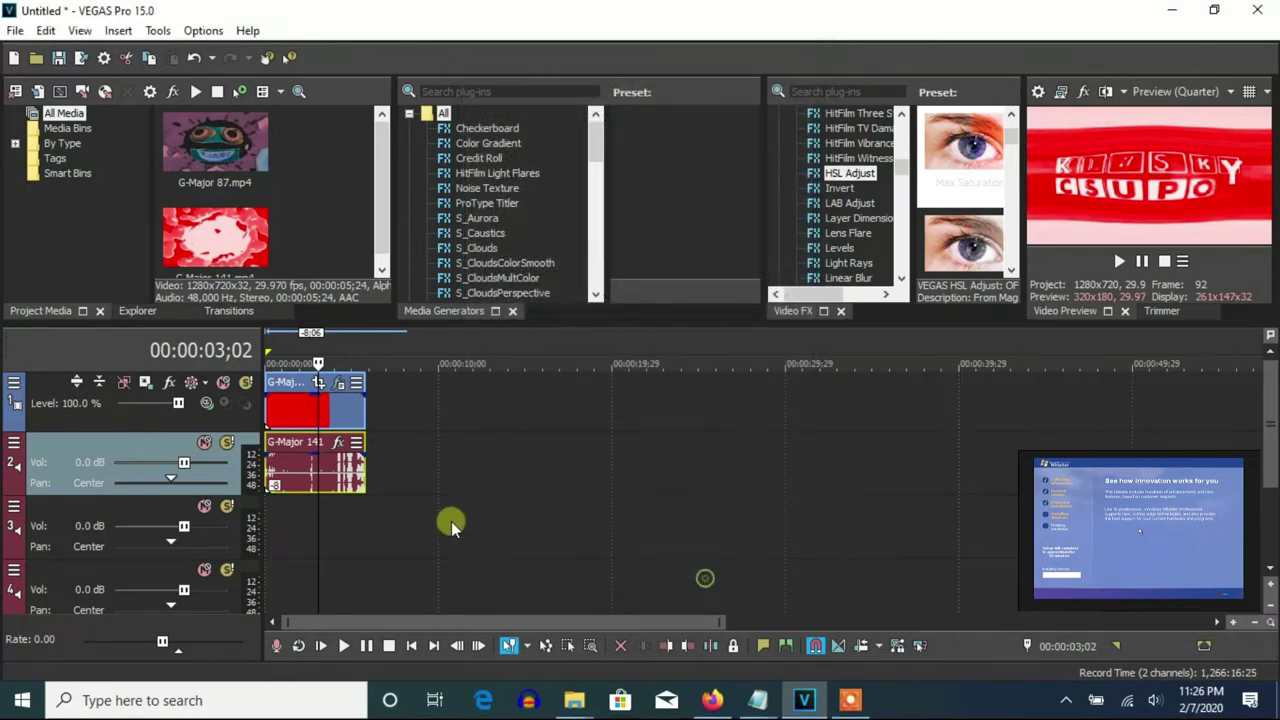
Step: Duplicate the G-Major 141 audio track with the copy's pitch change set to 0, and play the result from the start
right_click(410, 457)
left_click(445, 295)
right_click(340, 537)
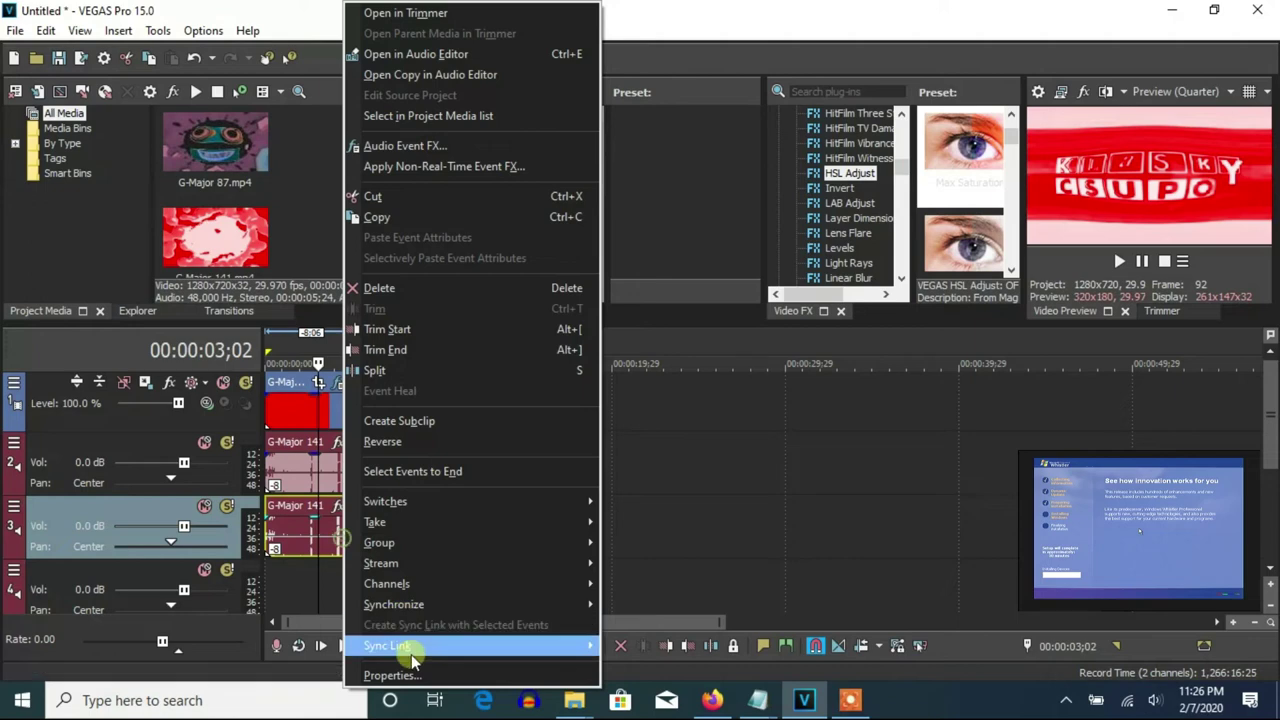
left_click(409, 651)
double_click(716, 394)
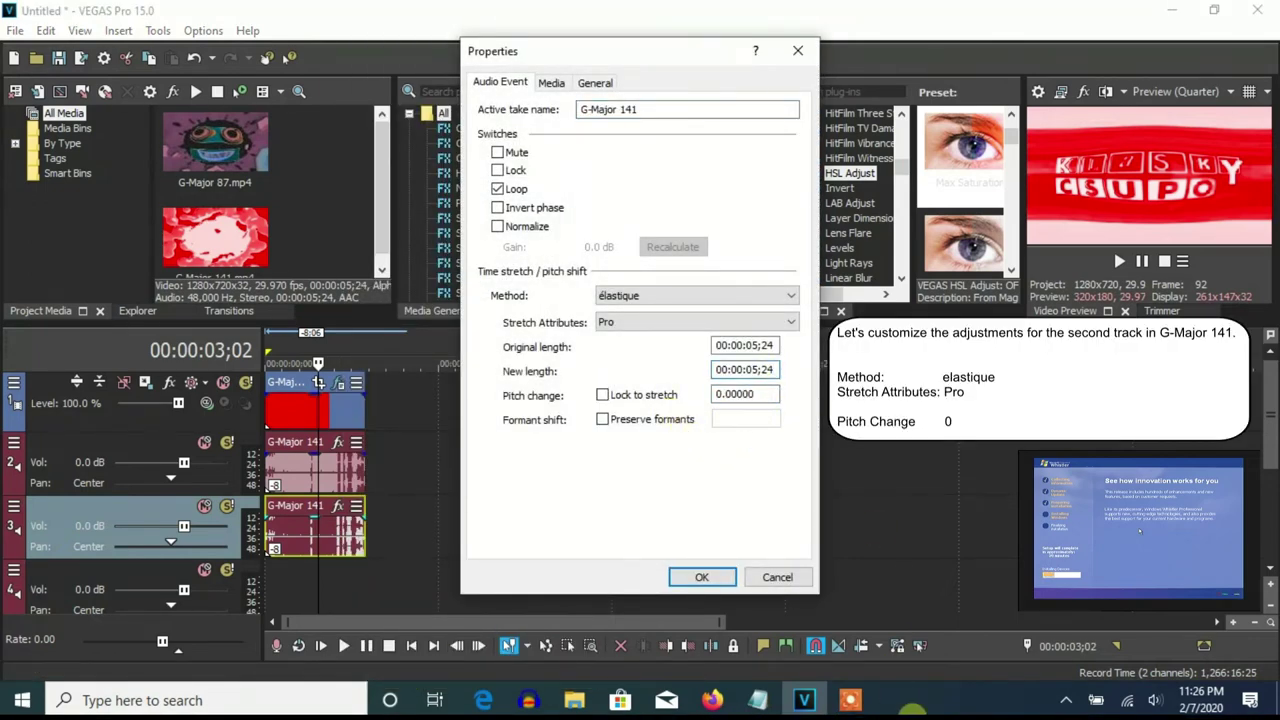
left_click(702, 578)
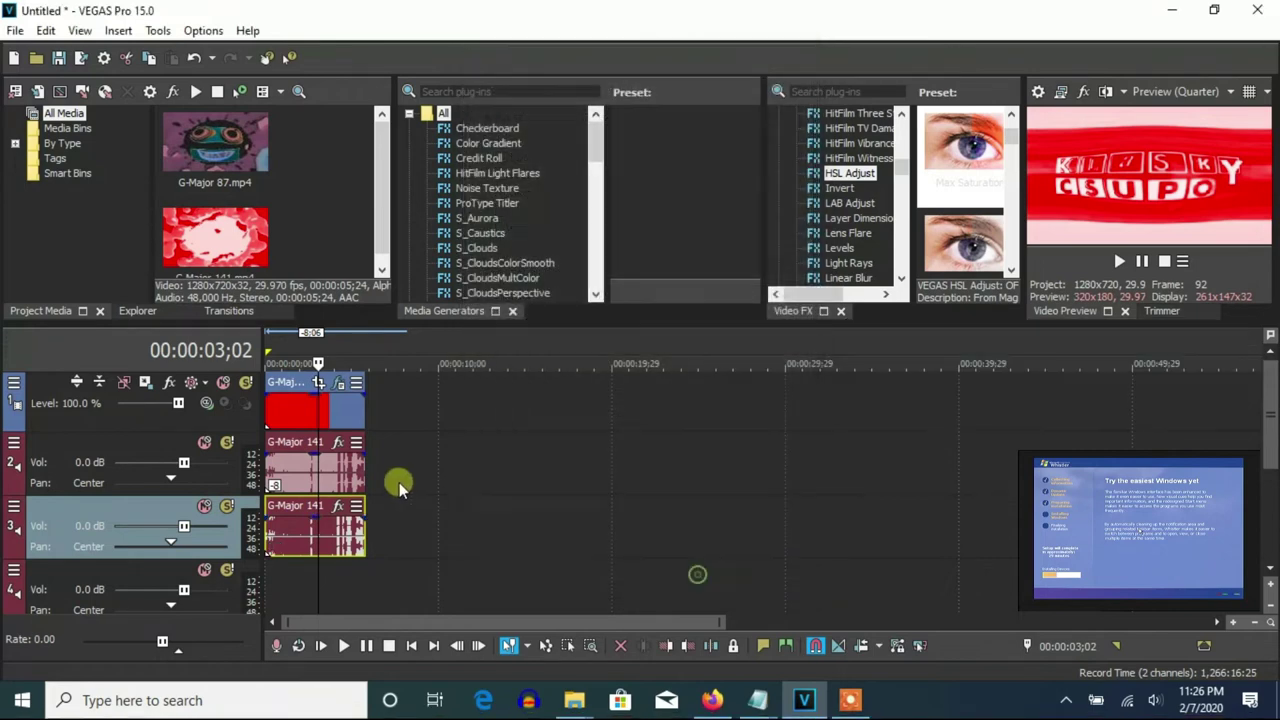
left_click(271, 414)
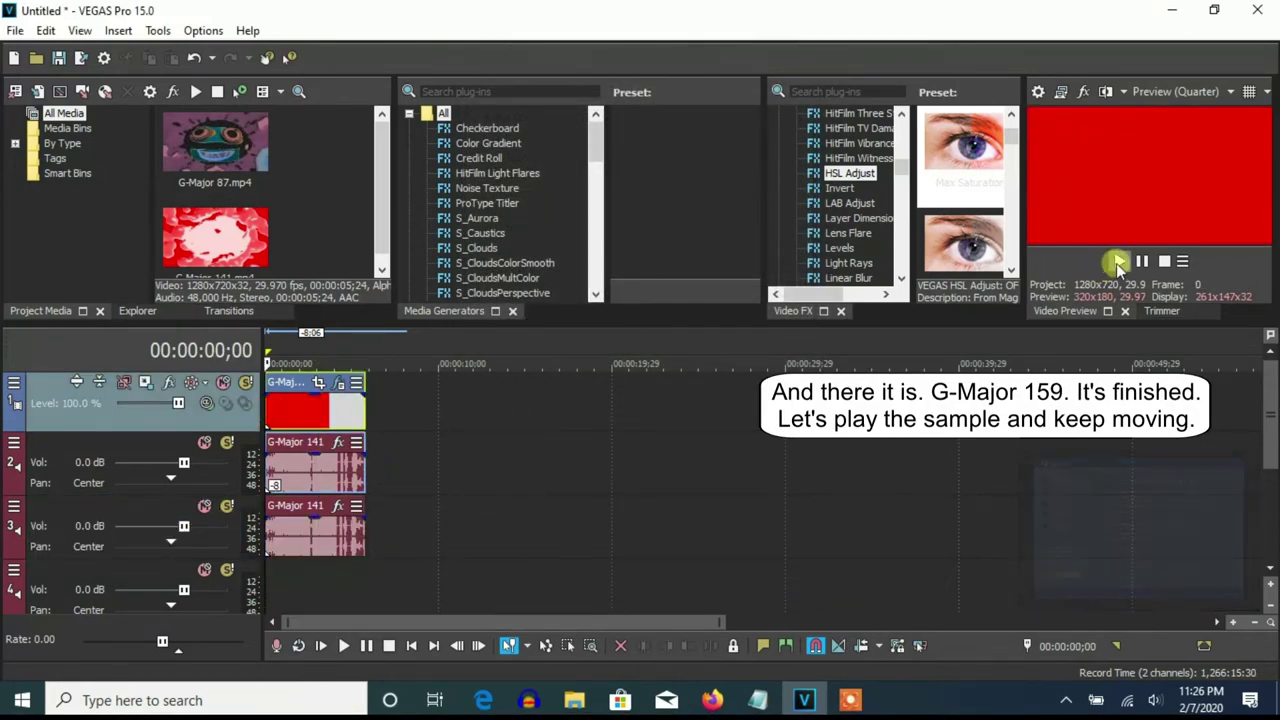
left_click(1119, 261)
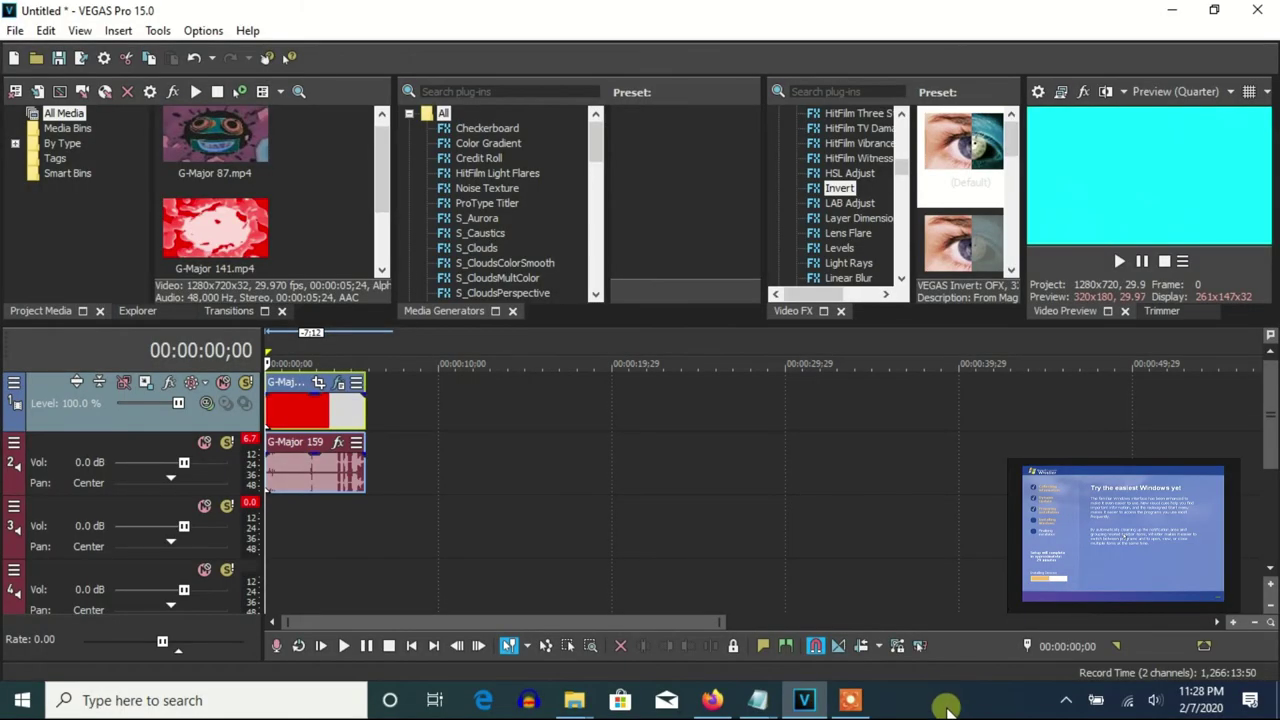
Step: Check the Invert effect's preset and blend amount on the G-Major 159 video event
left_click(339, 383)
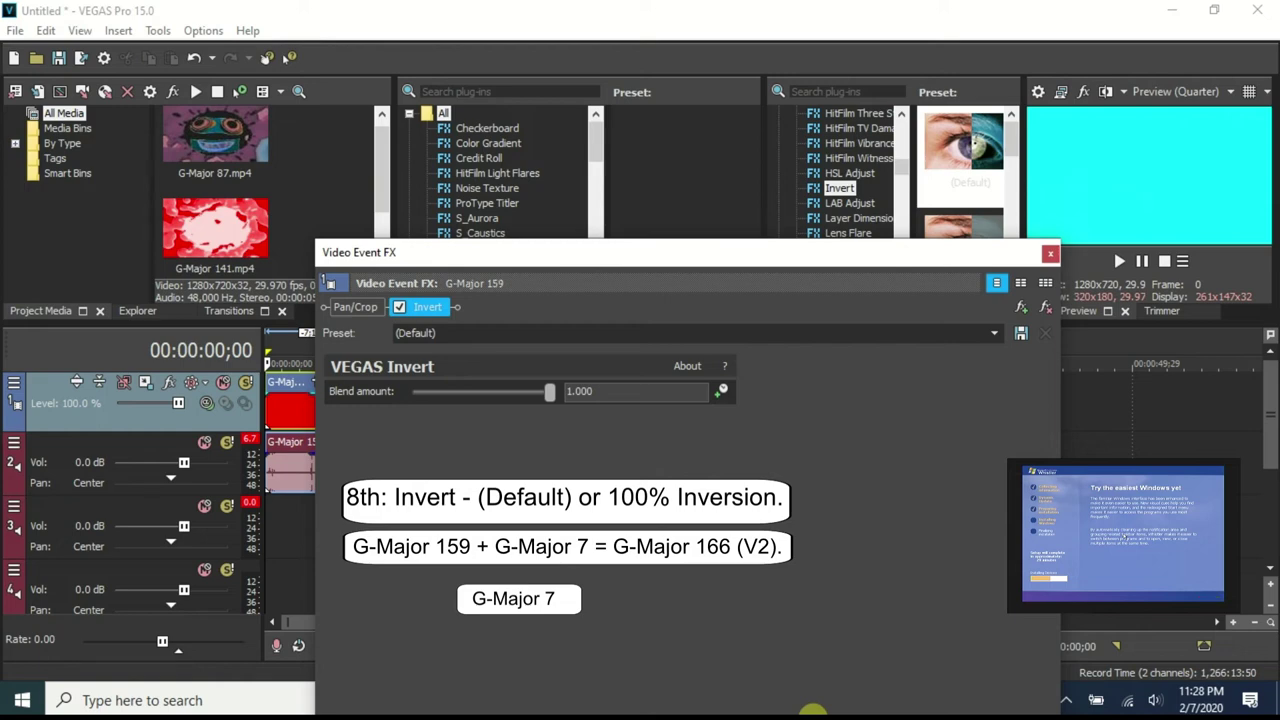
left_click(1050, 253)
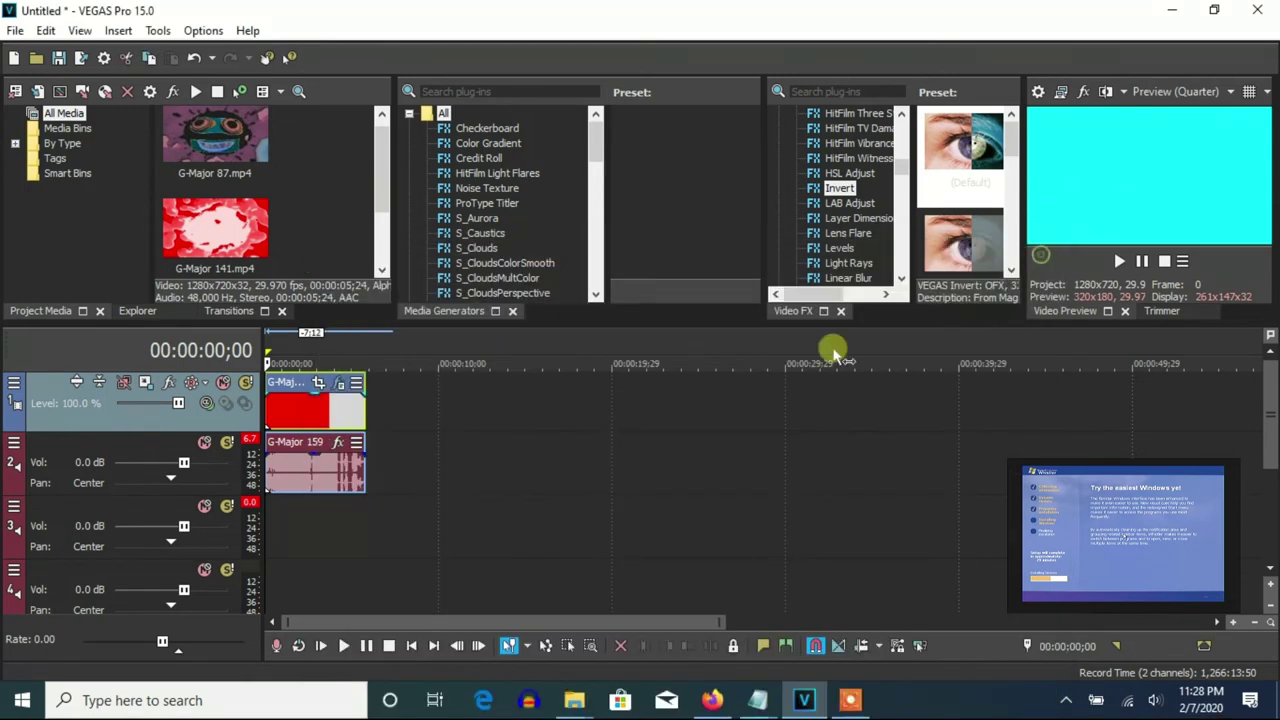
Step: Set the G-Major 159 audio event to the Classic method with A17. Drums, unpitched (minimum echo) and a pitch change of 0
right_click(345, 480)
left_click(400, 671)
left_click(680, 296)
left_click(660, 313)
left_click(660, 322)
left_click(700, 489)
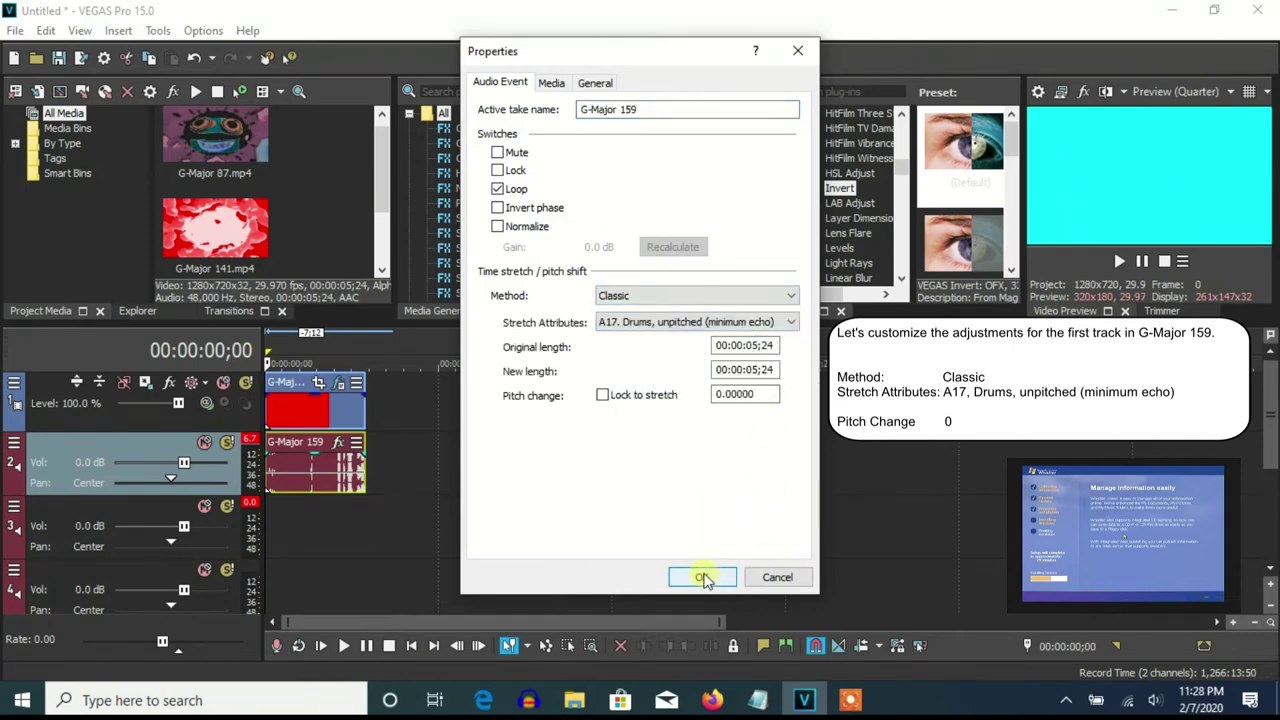
left_click(702, 578)
Step: Duplicate the G-Major 159 audio track with the copy's pitch change set to 3, and play the result
right_click(414, 486)
left_click(450, 312)
right_click(332, 546)
left_click(379, 675)
double_click(740, 394)
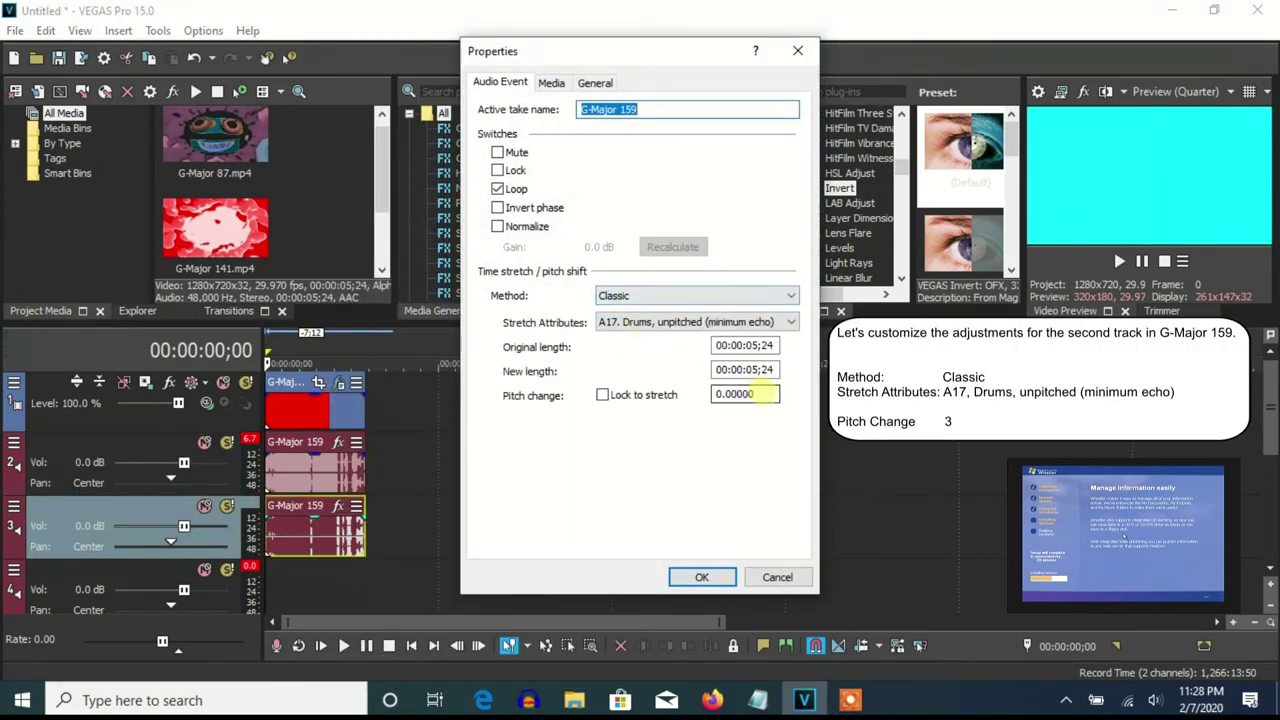
type("3")
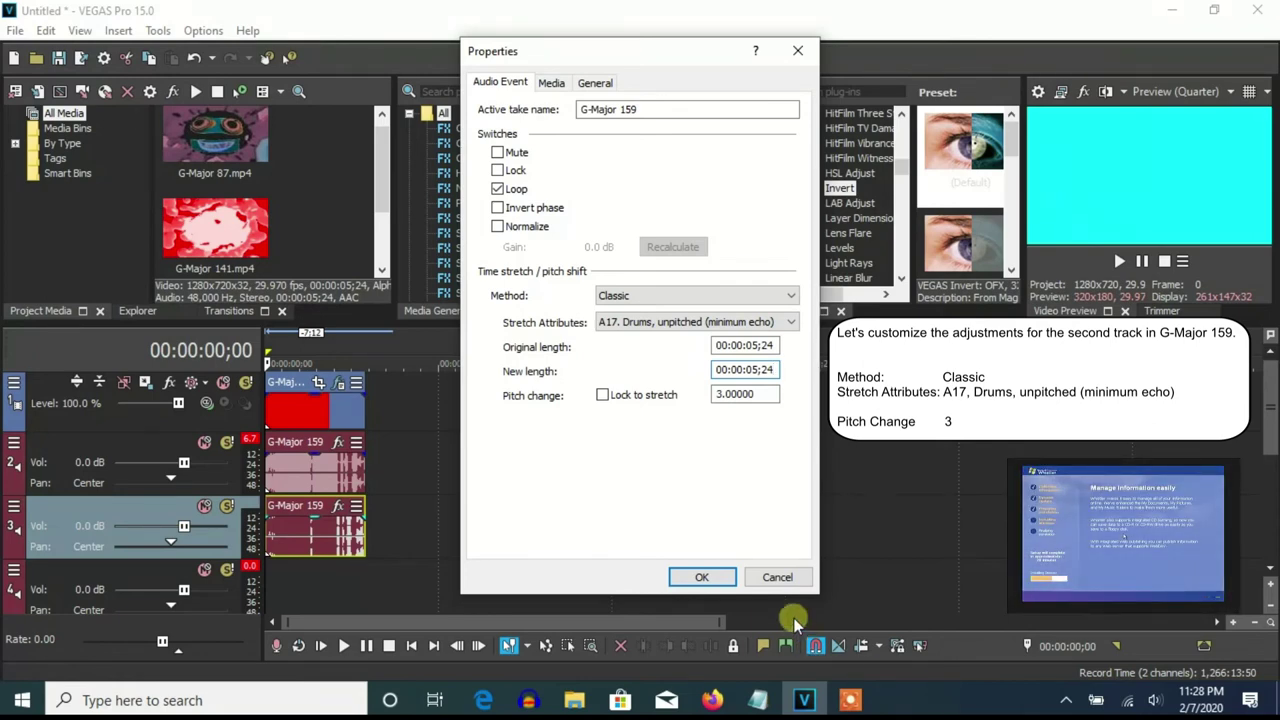
left_click(703, 578)
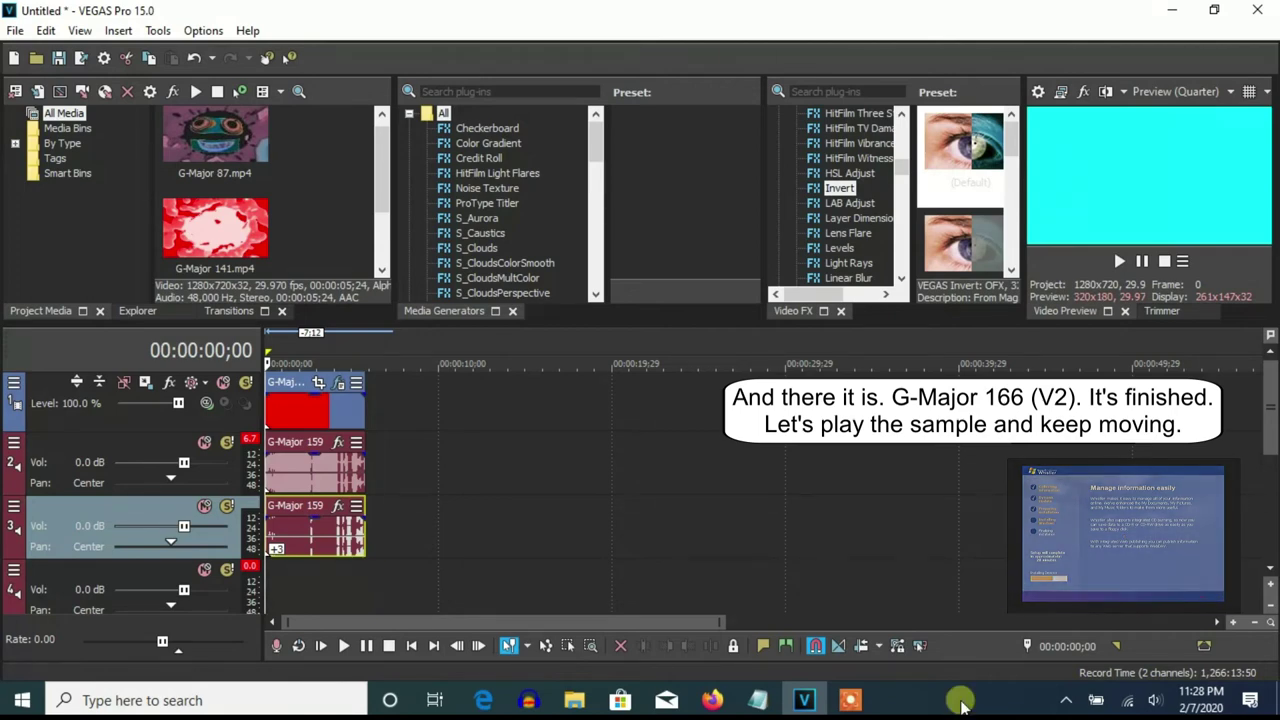
left_click(1119, 260)
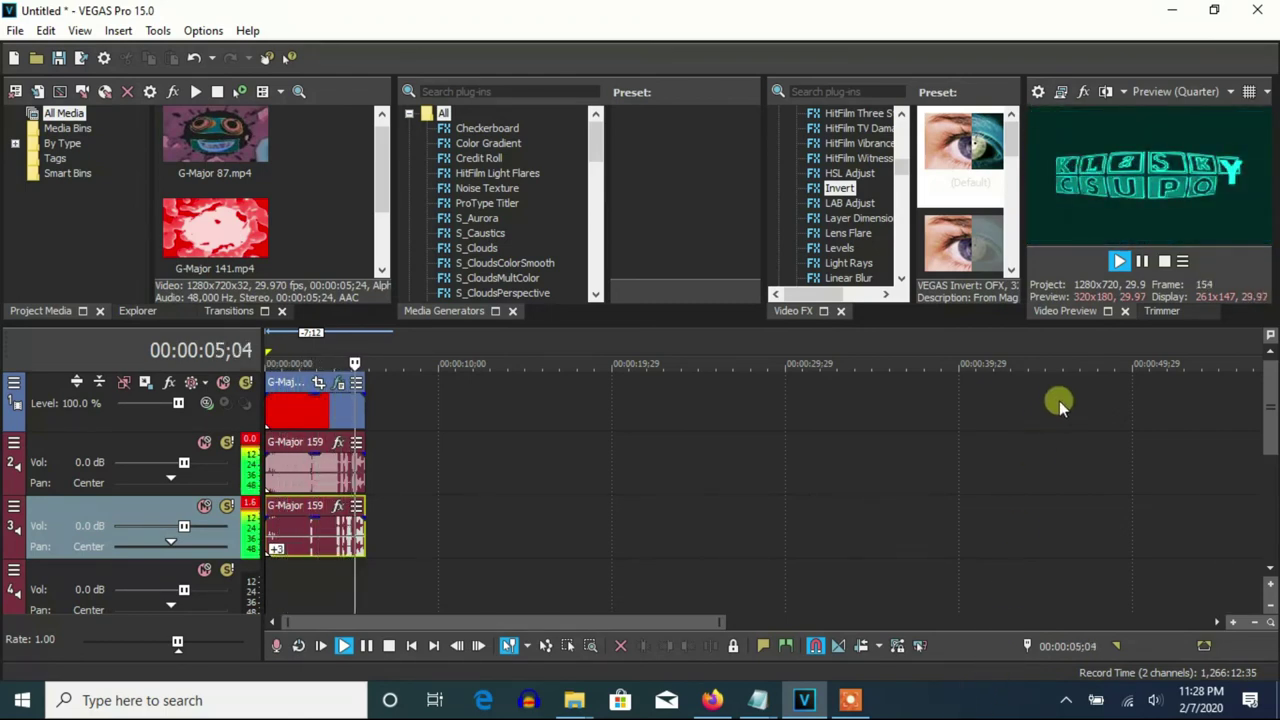
left_click(850, 700)
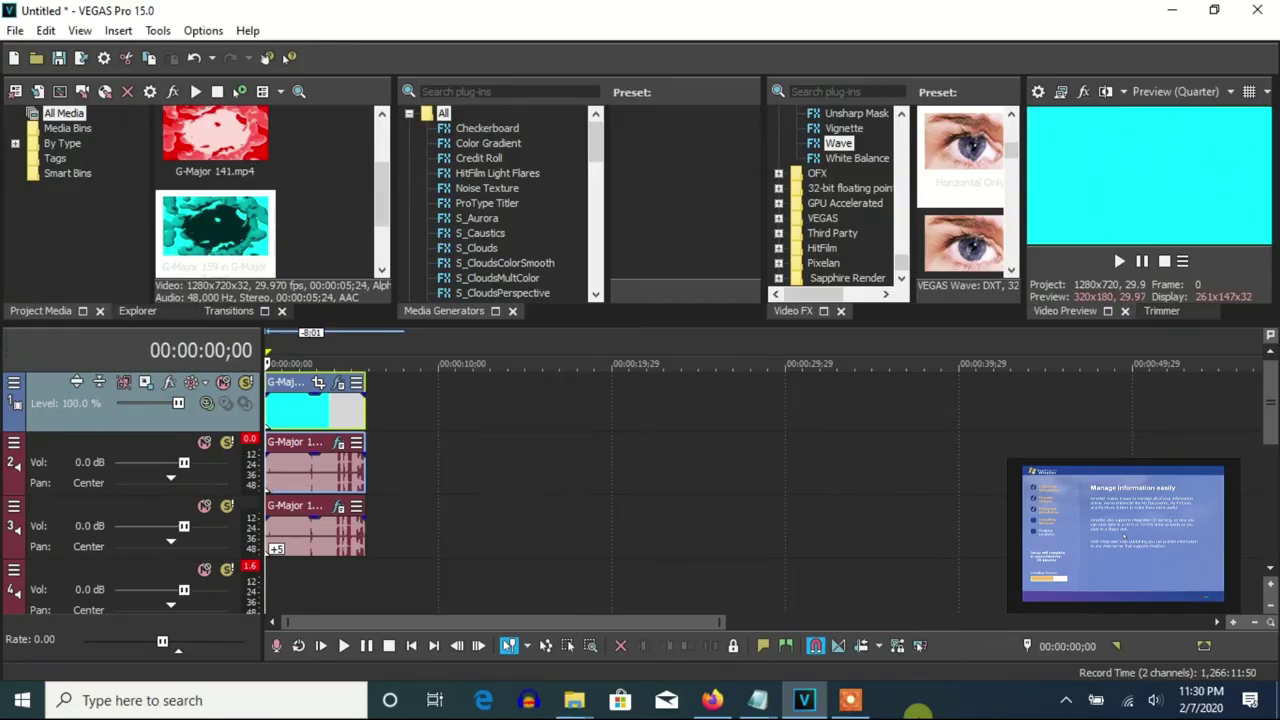
Step: Check the Wave effect's settings on the G-Major 159 video event and the ExpressFX Distortion settings on the first audio event
left_click(338, 382)
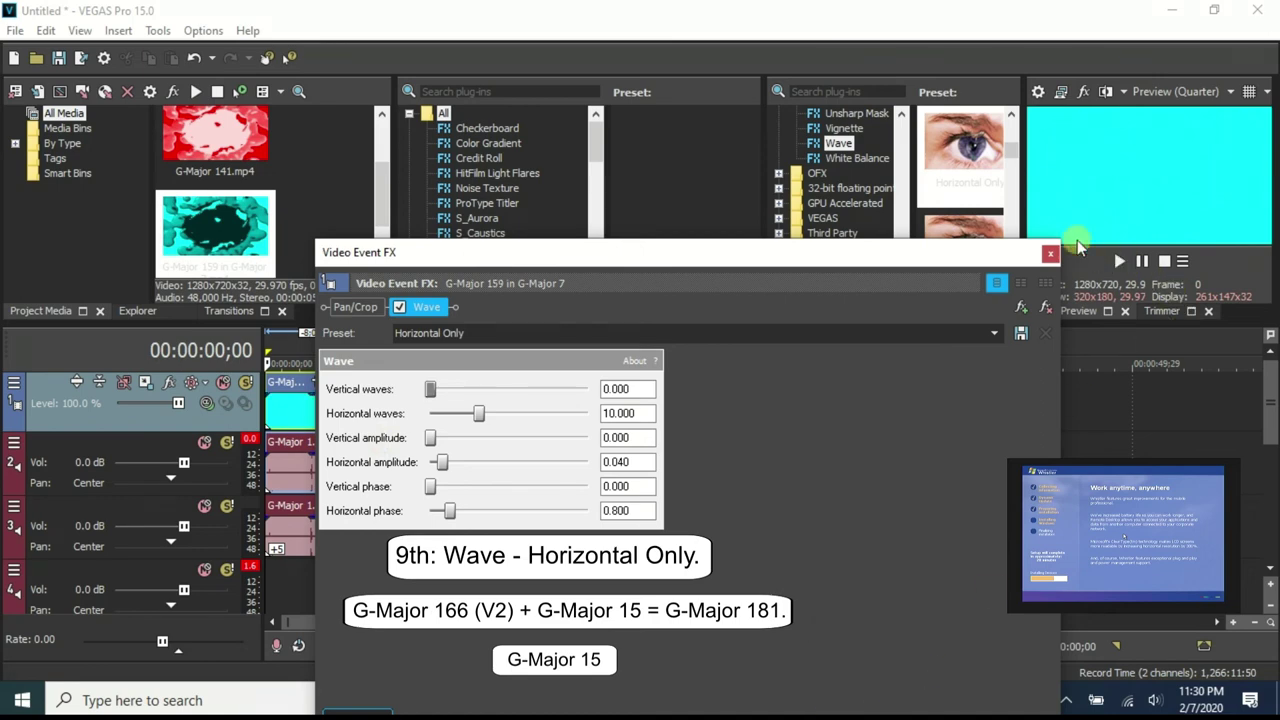
left_click(1051, 256)
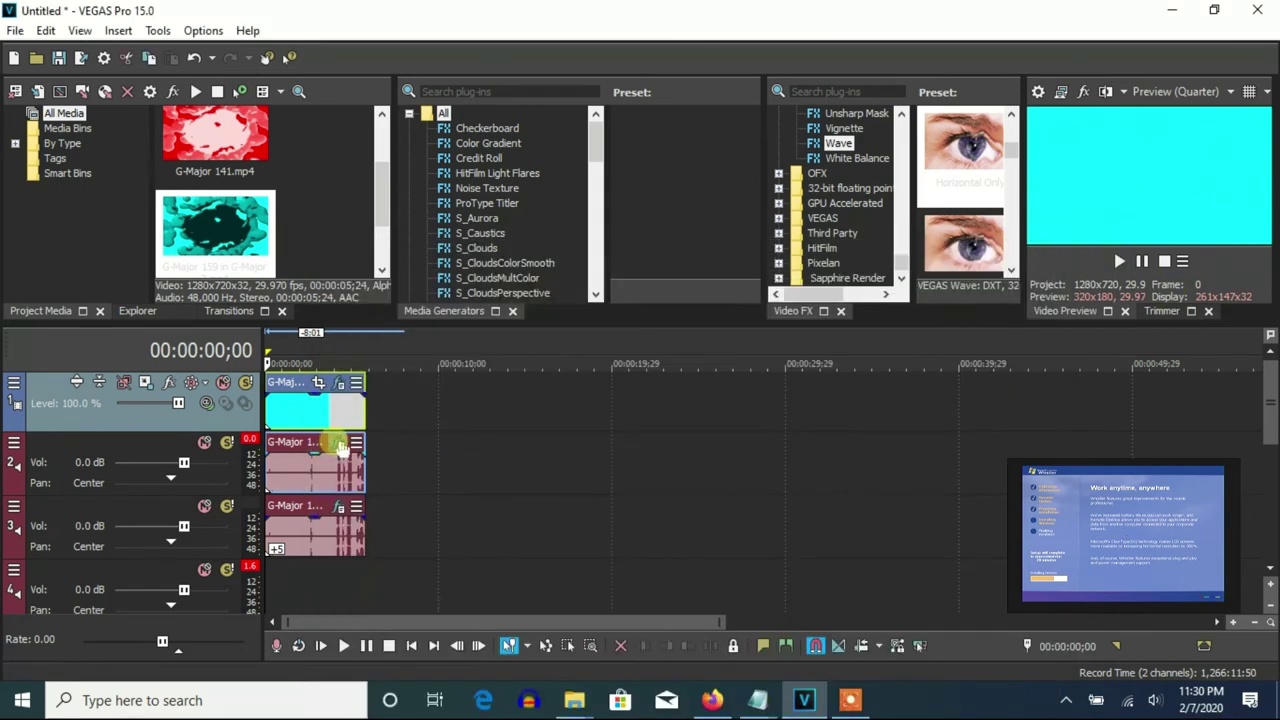
left_click(340, 442)
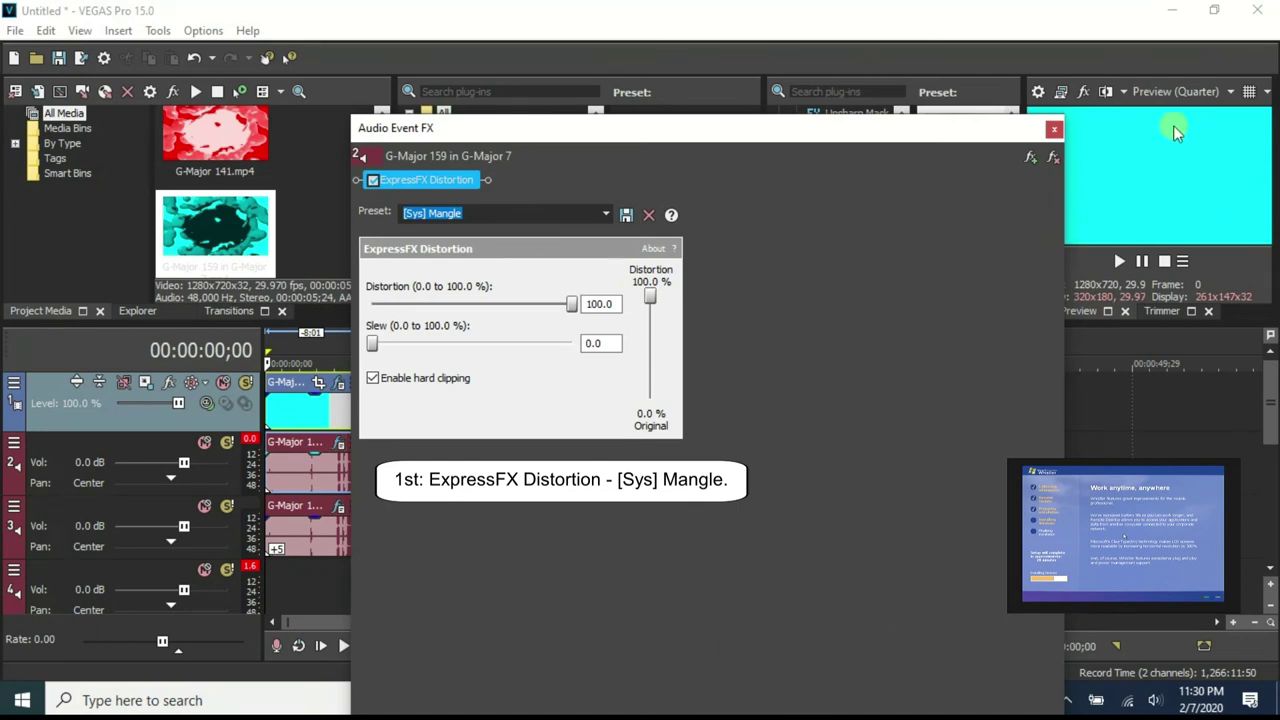
left_click(1055, 128)
Step: Check the time stretch method, stretch attributes and pitch change of the first and second G-Major 159 audio events
right_click(340, 478)
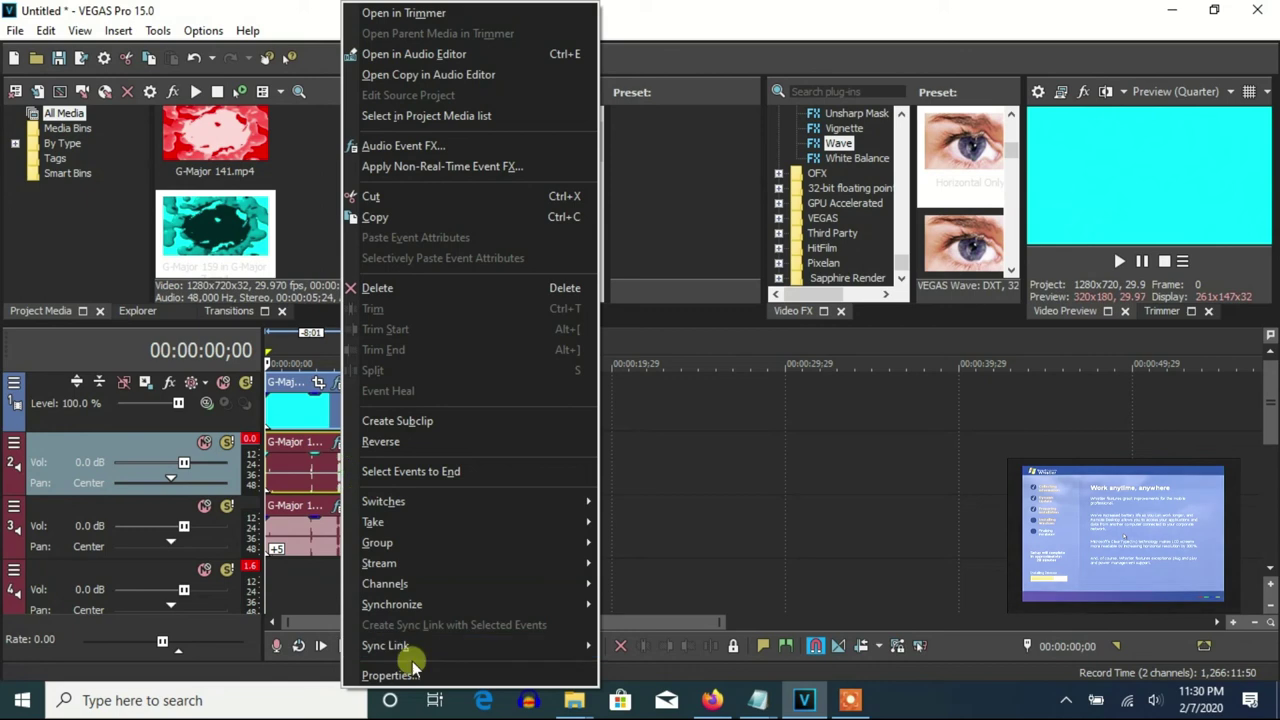
left_click(410, 672)
scroll(677, 303, "down", 1)
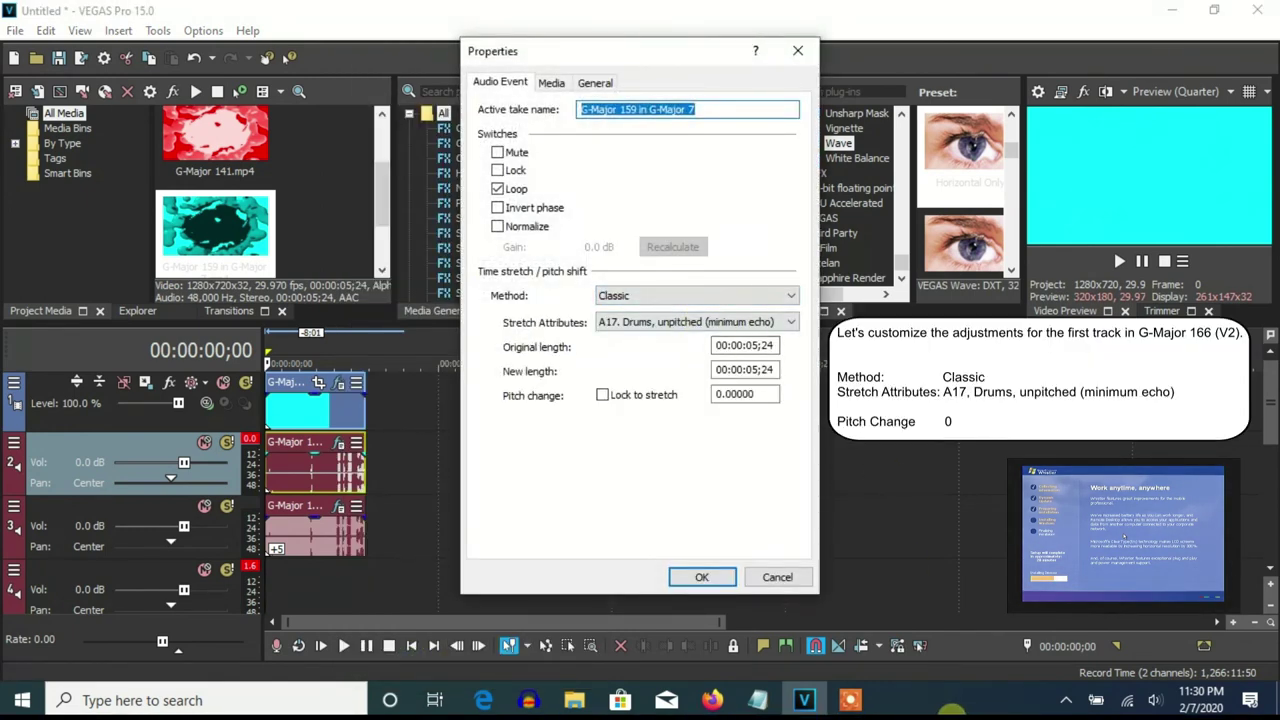
left_click(702, 582)
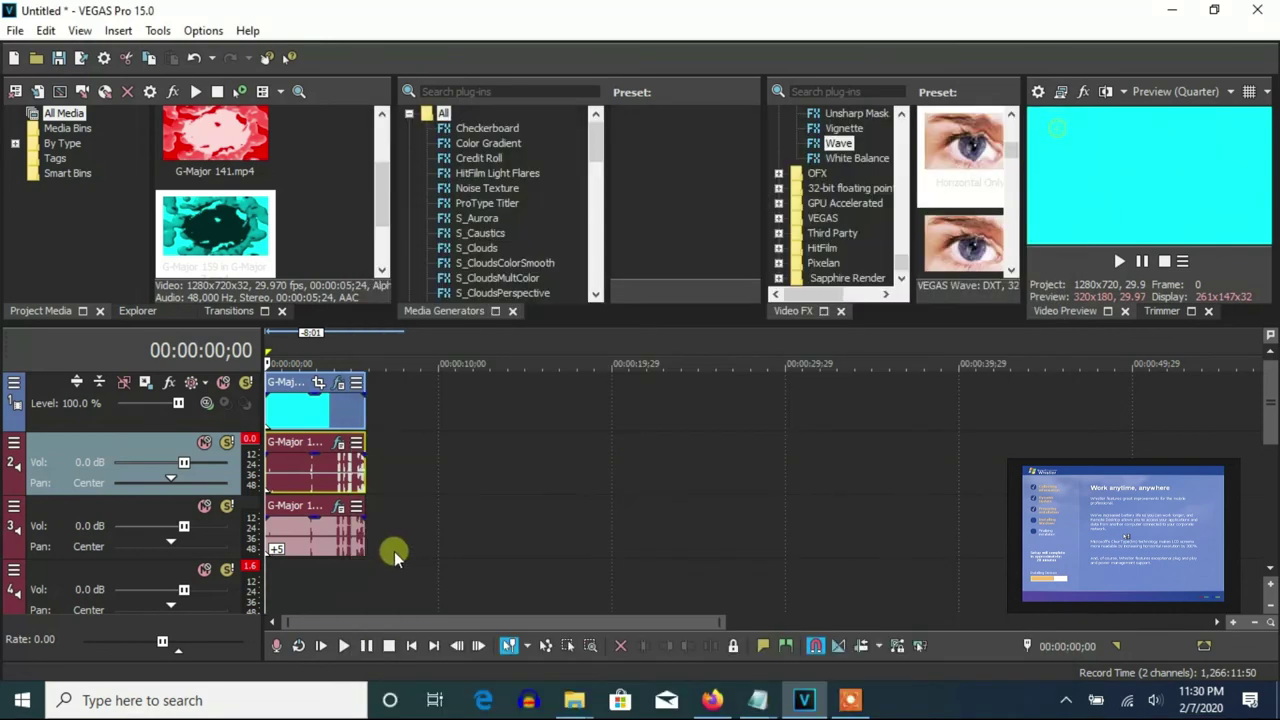
right_click(340, 540)
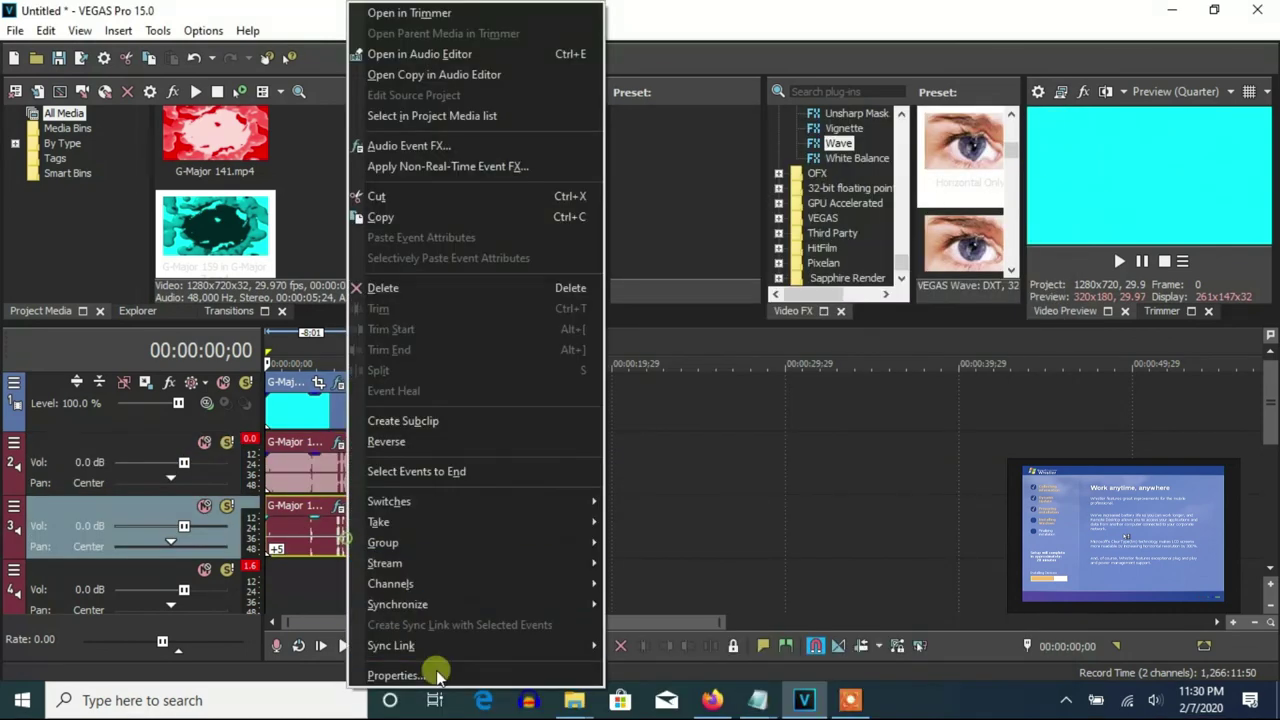
left_click(396, 675)
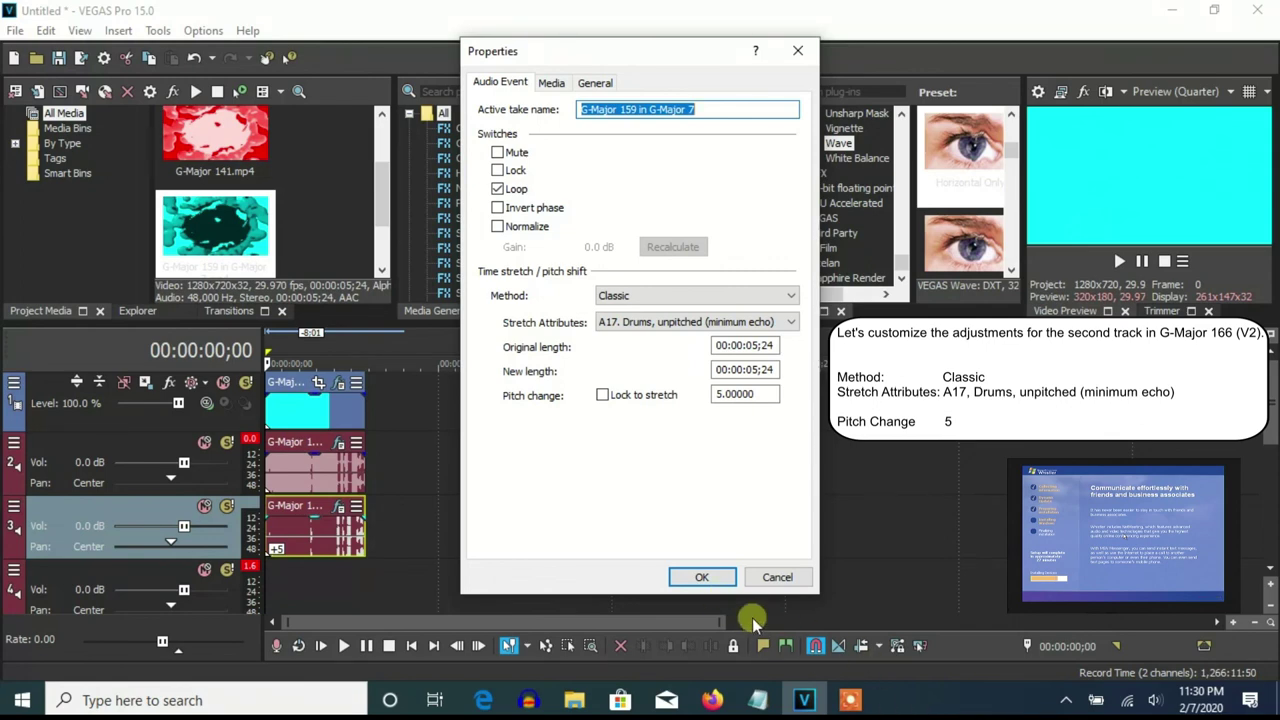
left_click(702, 577)
Step: Play the finished G-Major 181 result from the start to the end of the clip
scroll(691, 503, "up", 3)
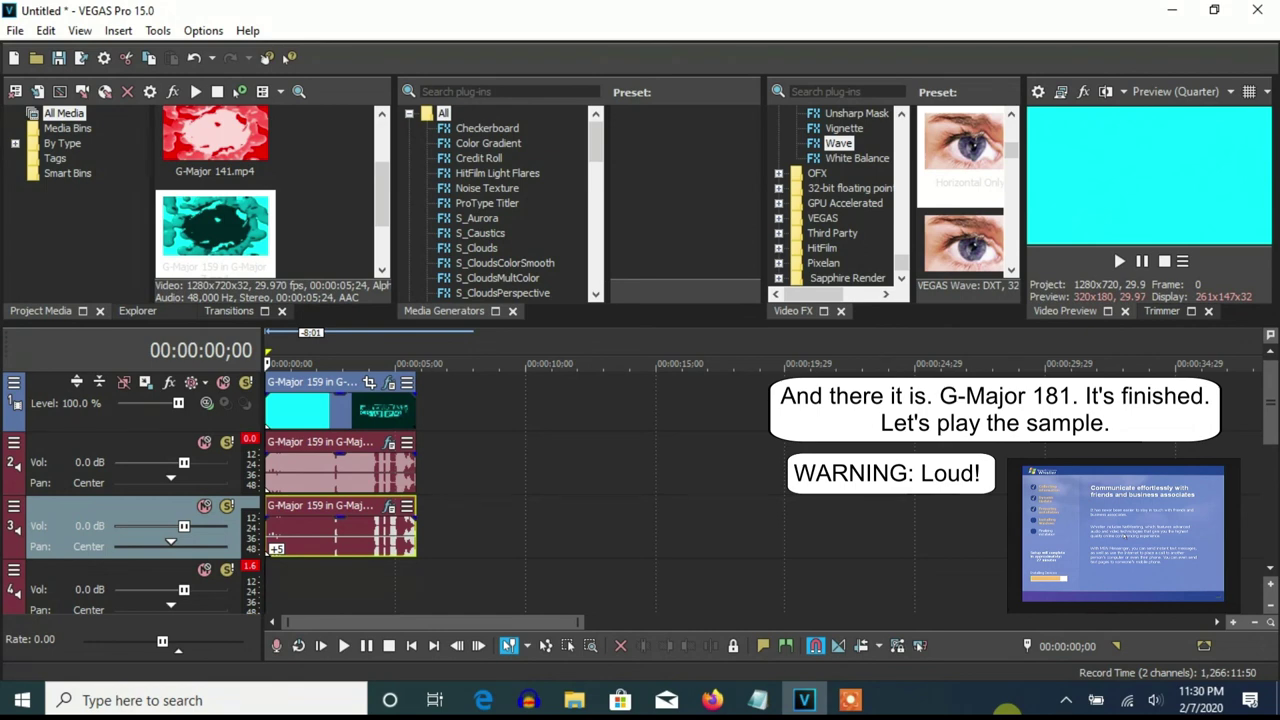
key("Up")
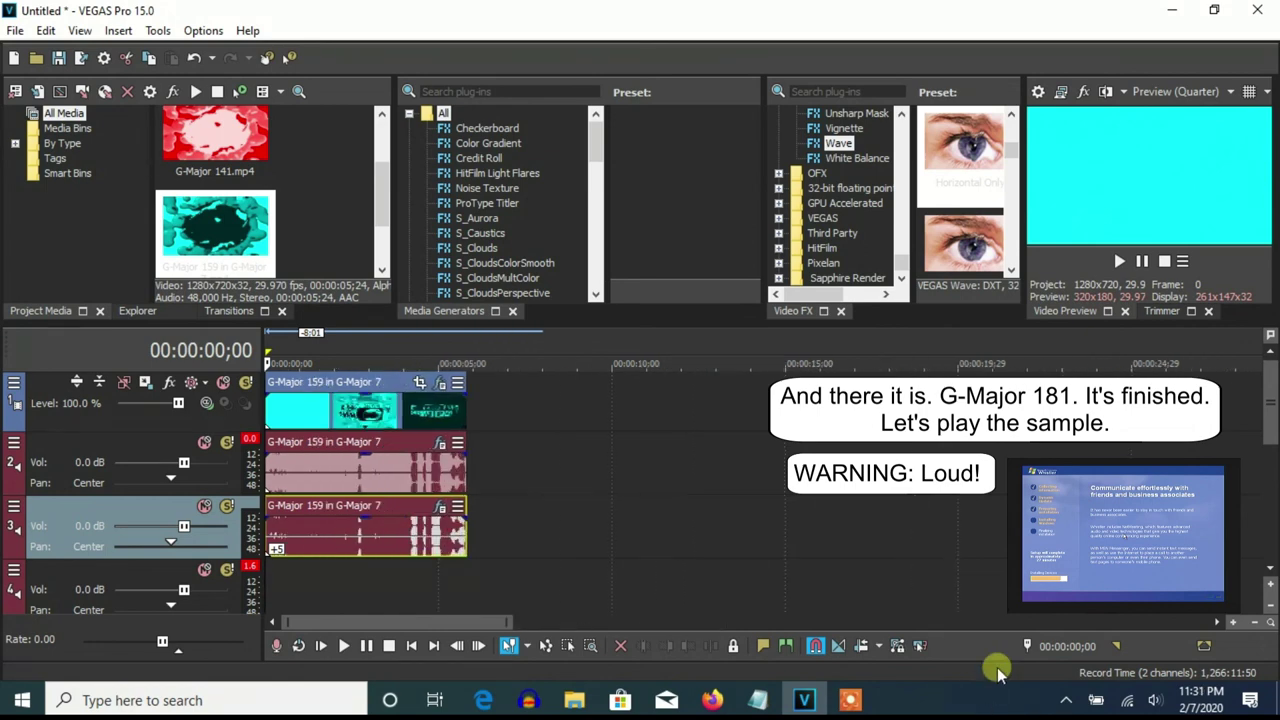
key("space")
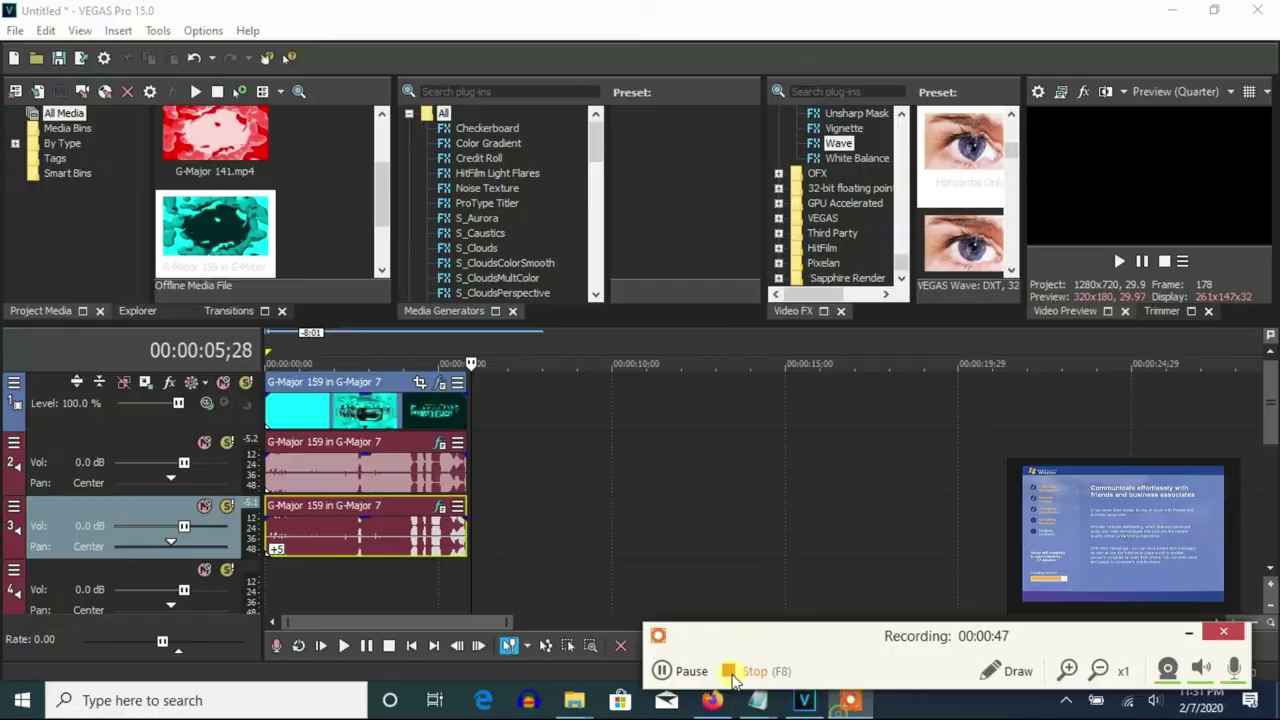
left_click(733, 676)
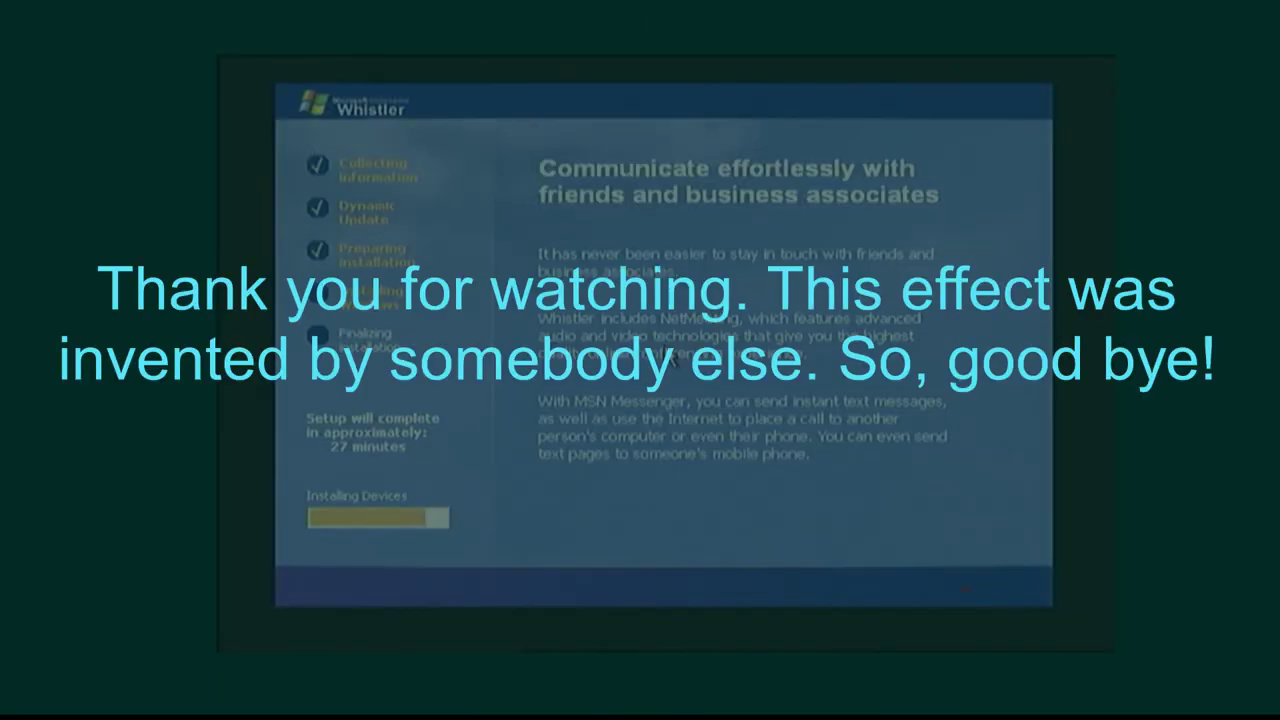